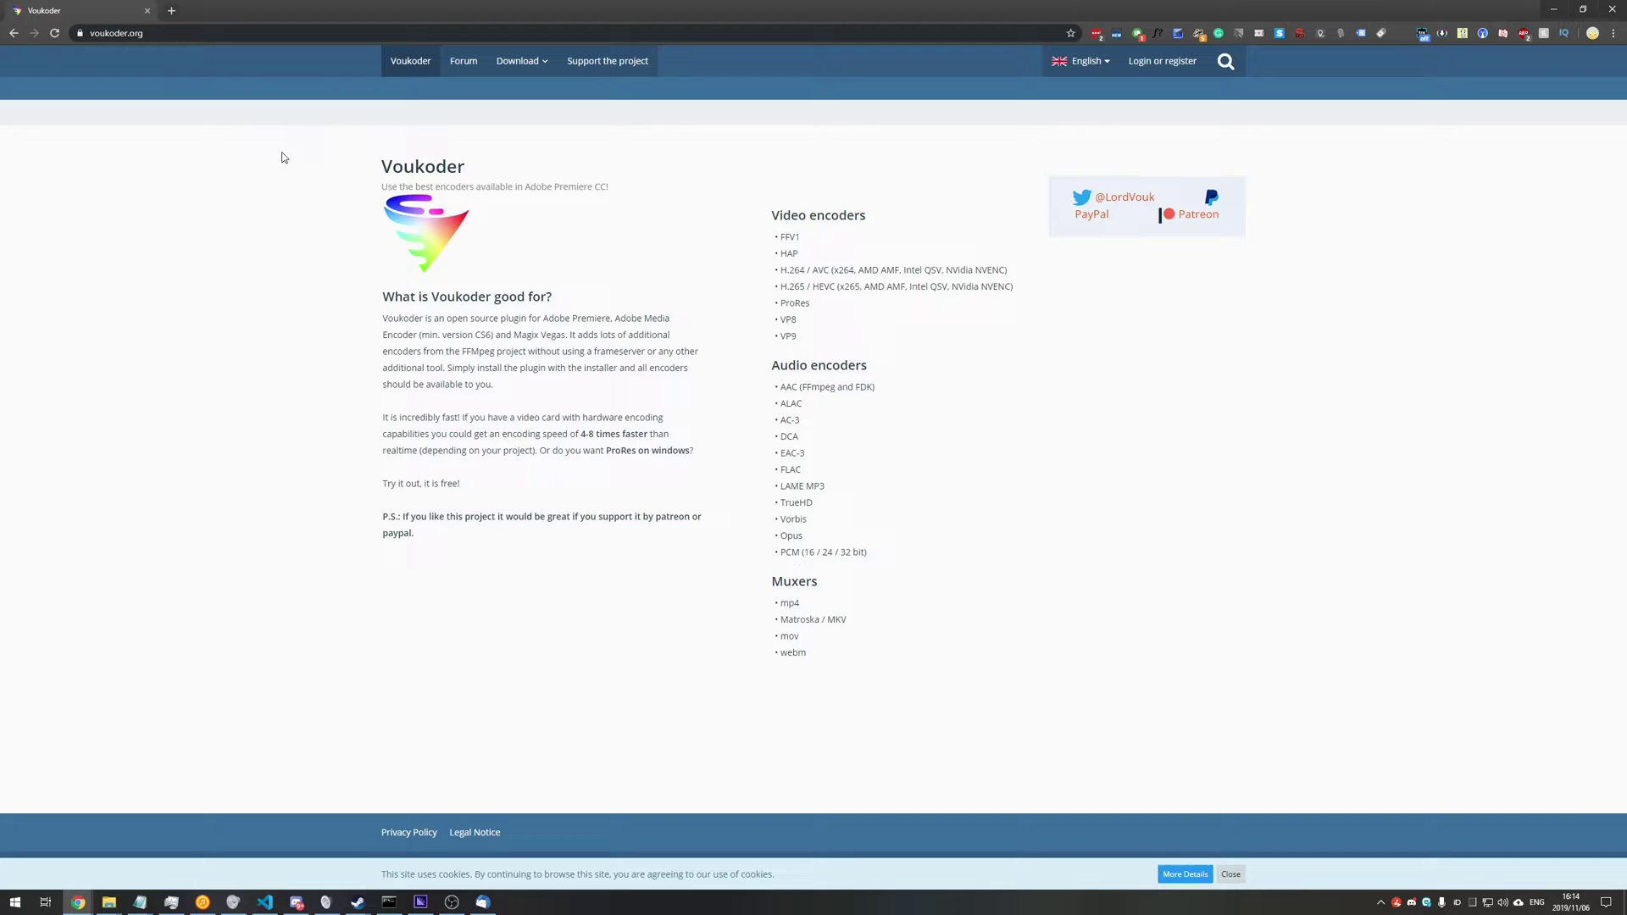
- Reveal the Voukoder 2.2 (Adobe) entry under the site's Download menu
{"action": "mouse_move", "coordinate": [537, 55]}
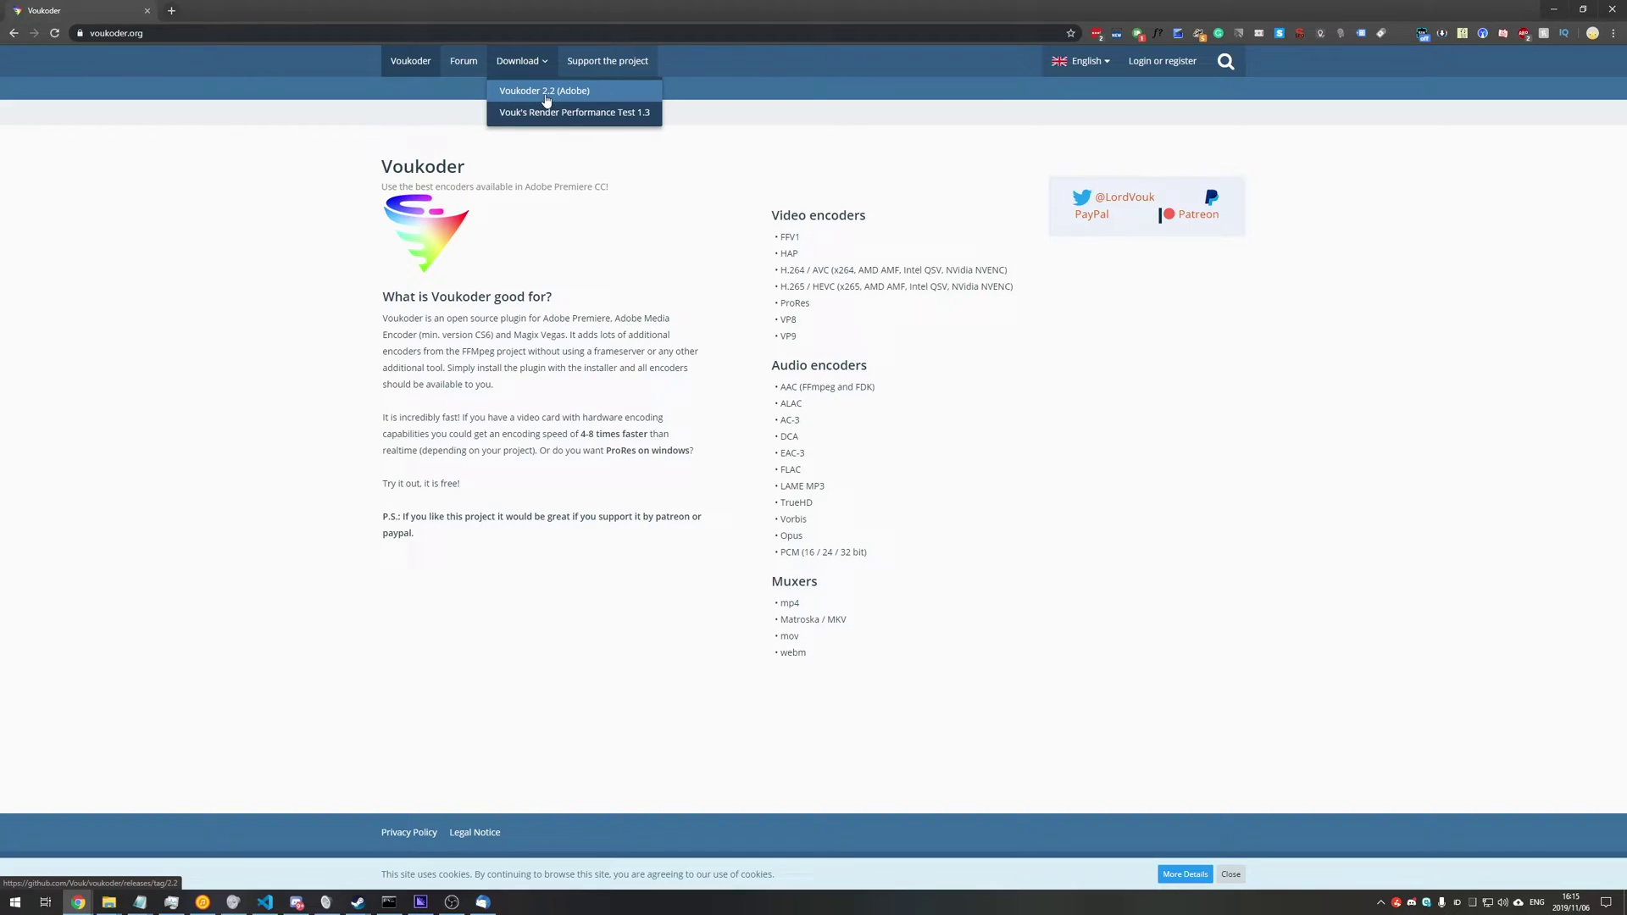
- Go to the Voukoder 2.2 release page on GitHub and close the extra repository tab
{"action": "left_click", "coordinate": [546, 101]}
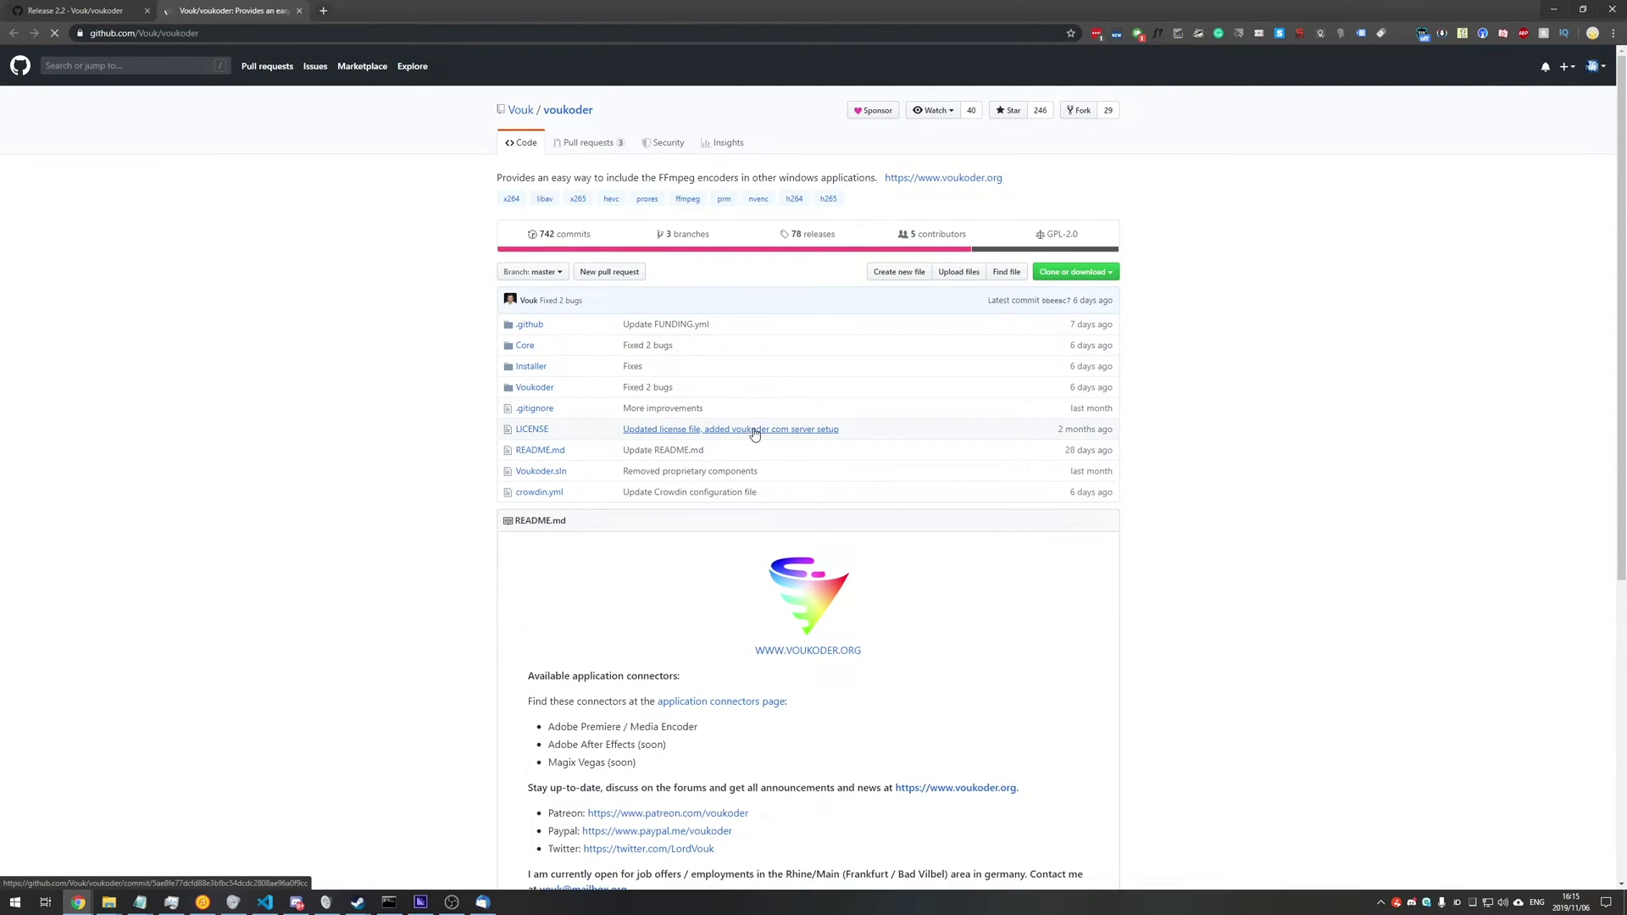
{"action": "scroll", "coordinate": [750, 430], "scroll_direction": "down", "scroll_amount": 5}
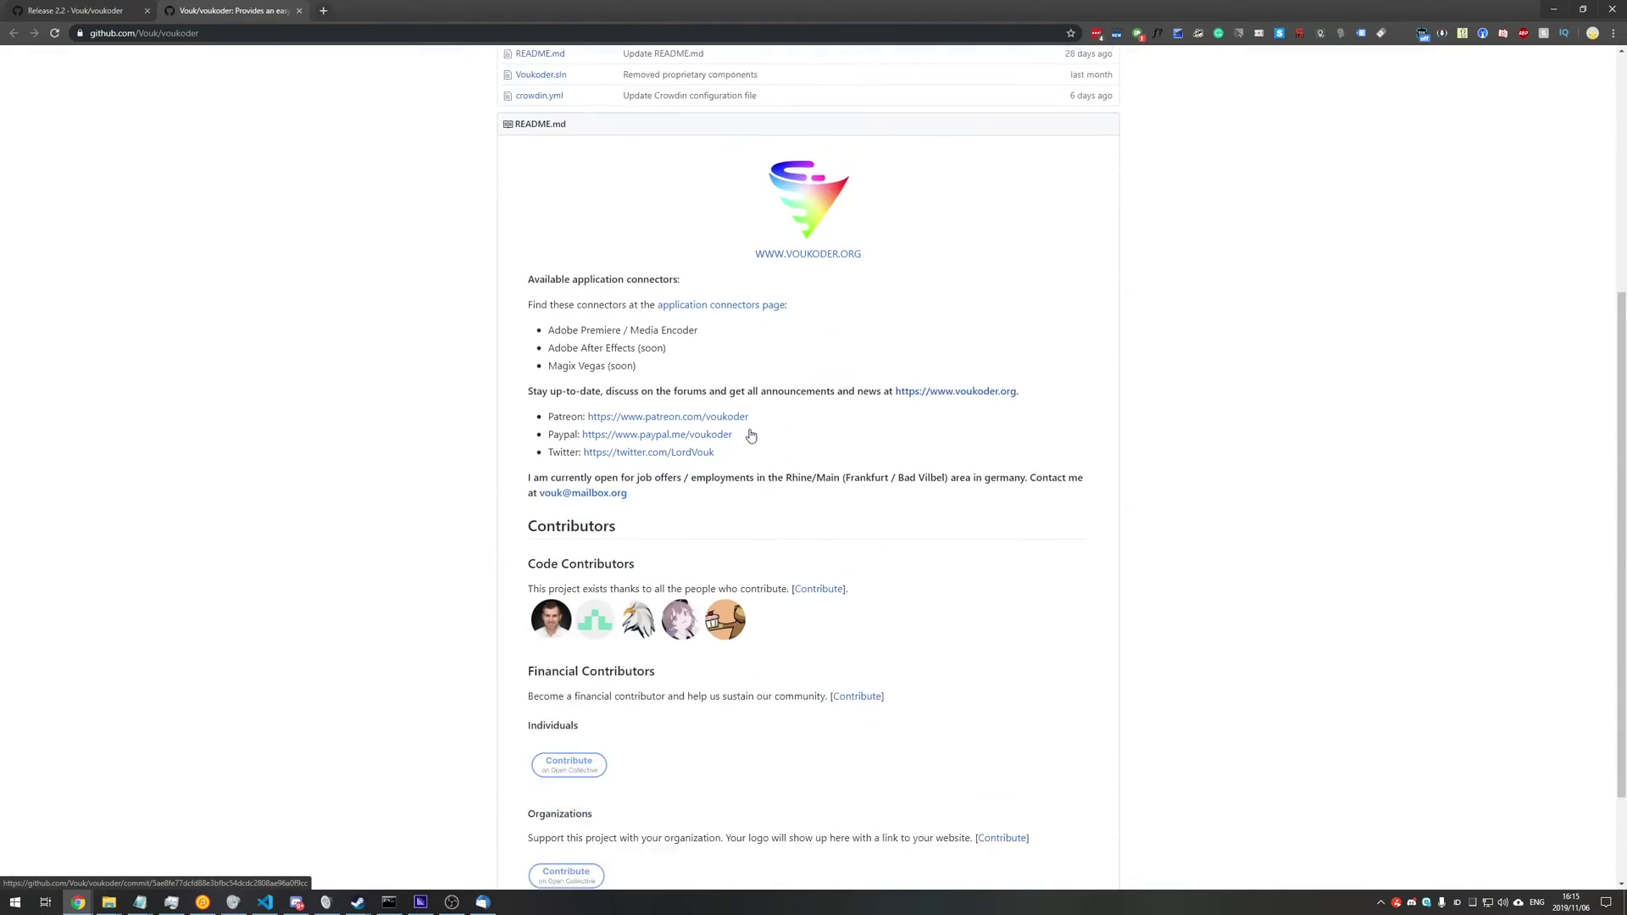
{"action": "left_click", "coordinate": [299, 10]}
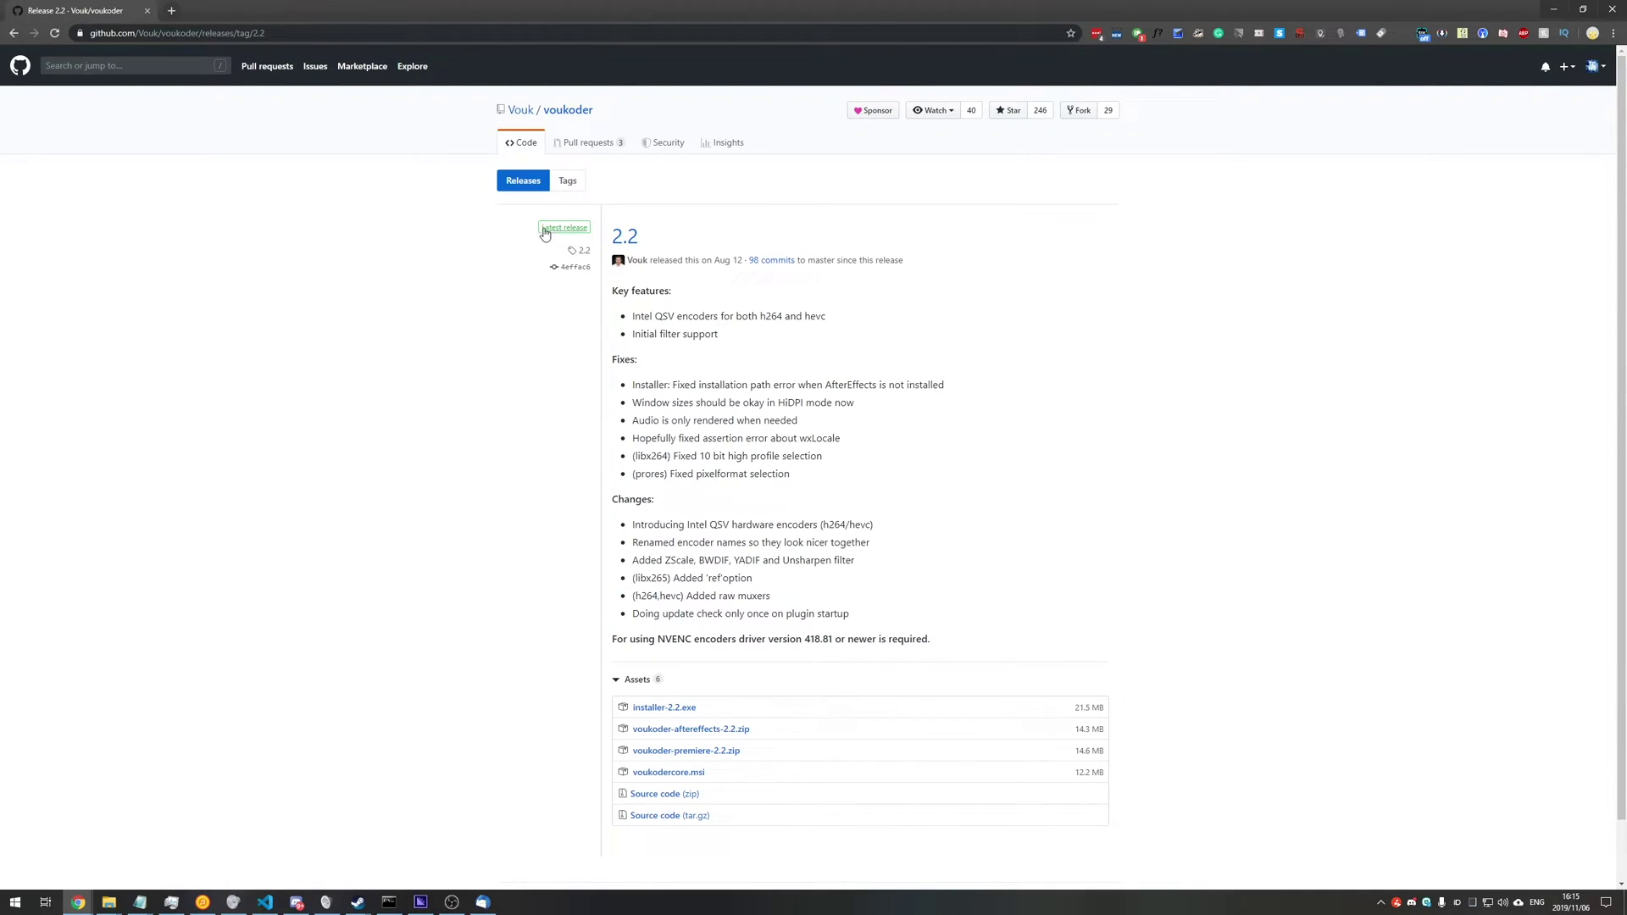
{"action": "left_click_drag", "start_coordinate": [534, 227], "coordinate": [595, 234]}
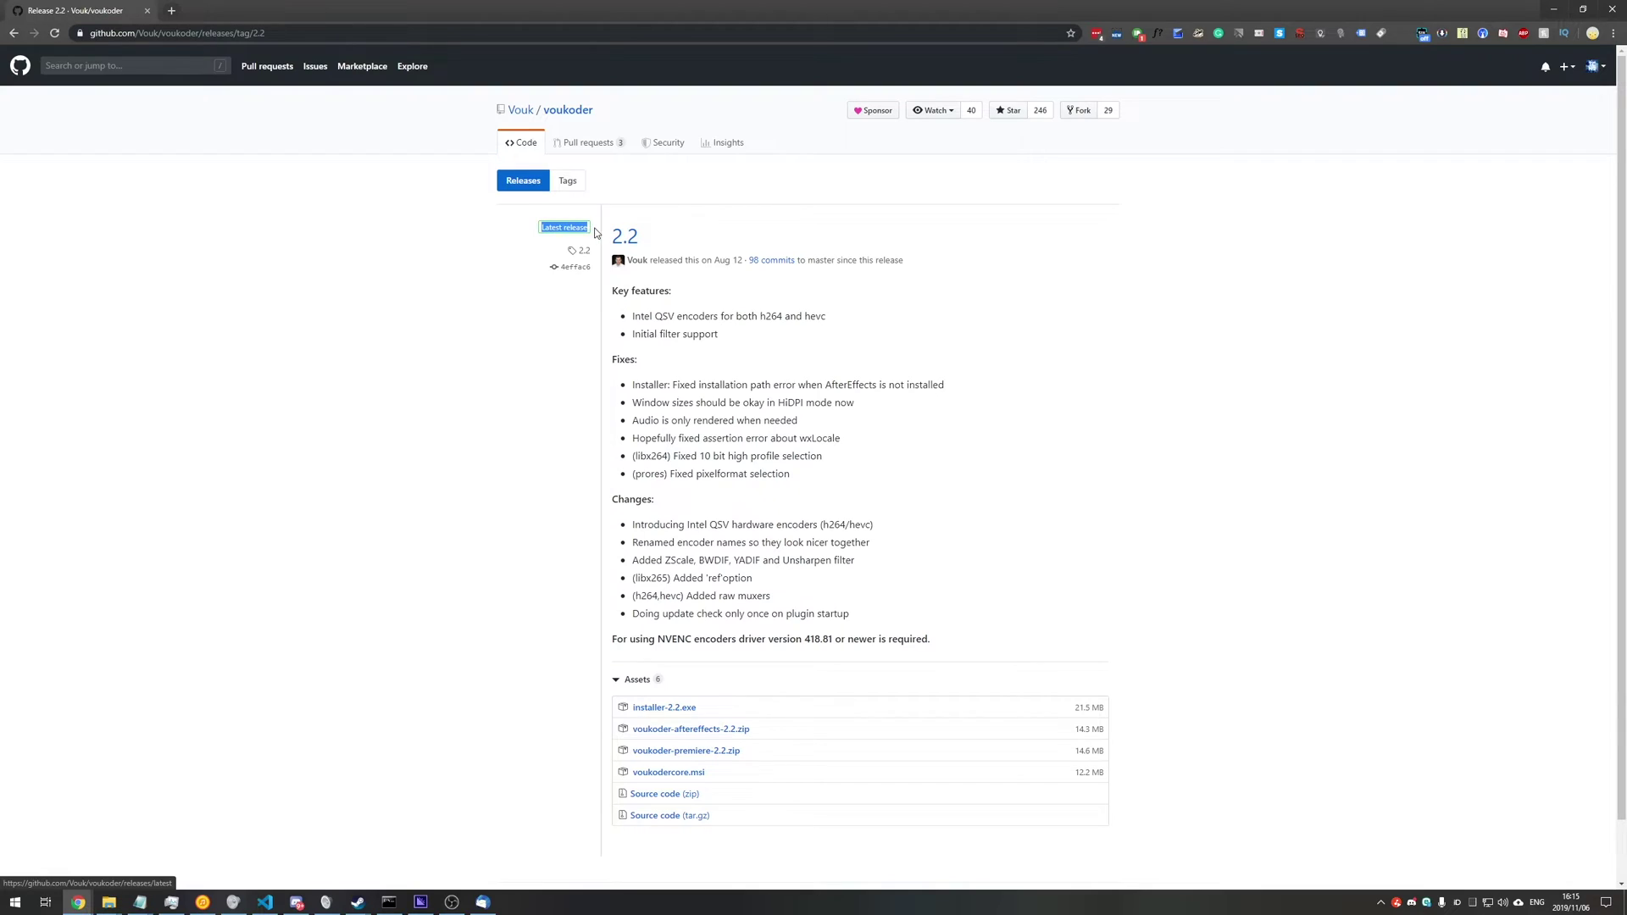
{"action": "left_click", "coordinate": [561, 291]}
- Download installer-2.2.exe from the release's Assets list
{"action": "scroll", "coordinate": [678, 366], "scroll_direction": "down", "scroll_amount": 2}
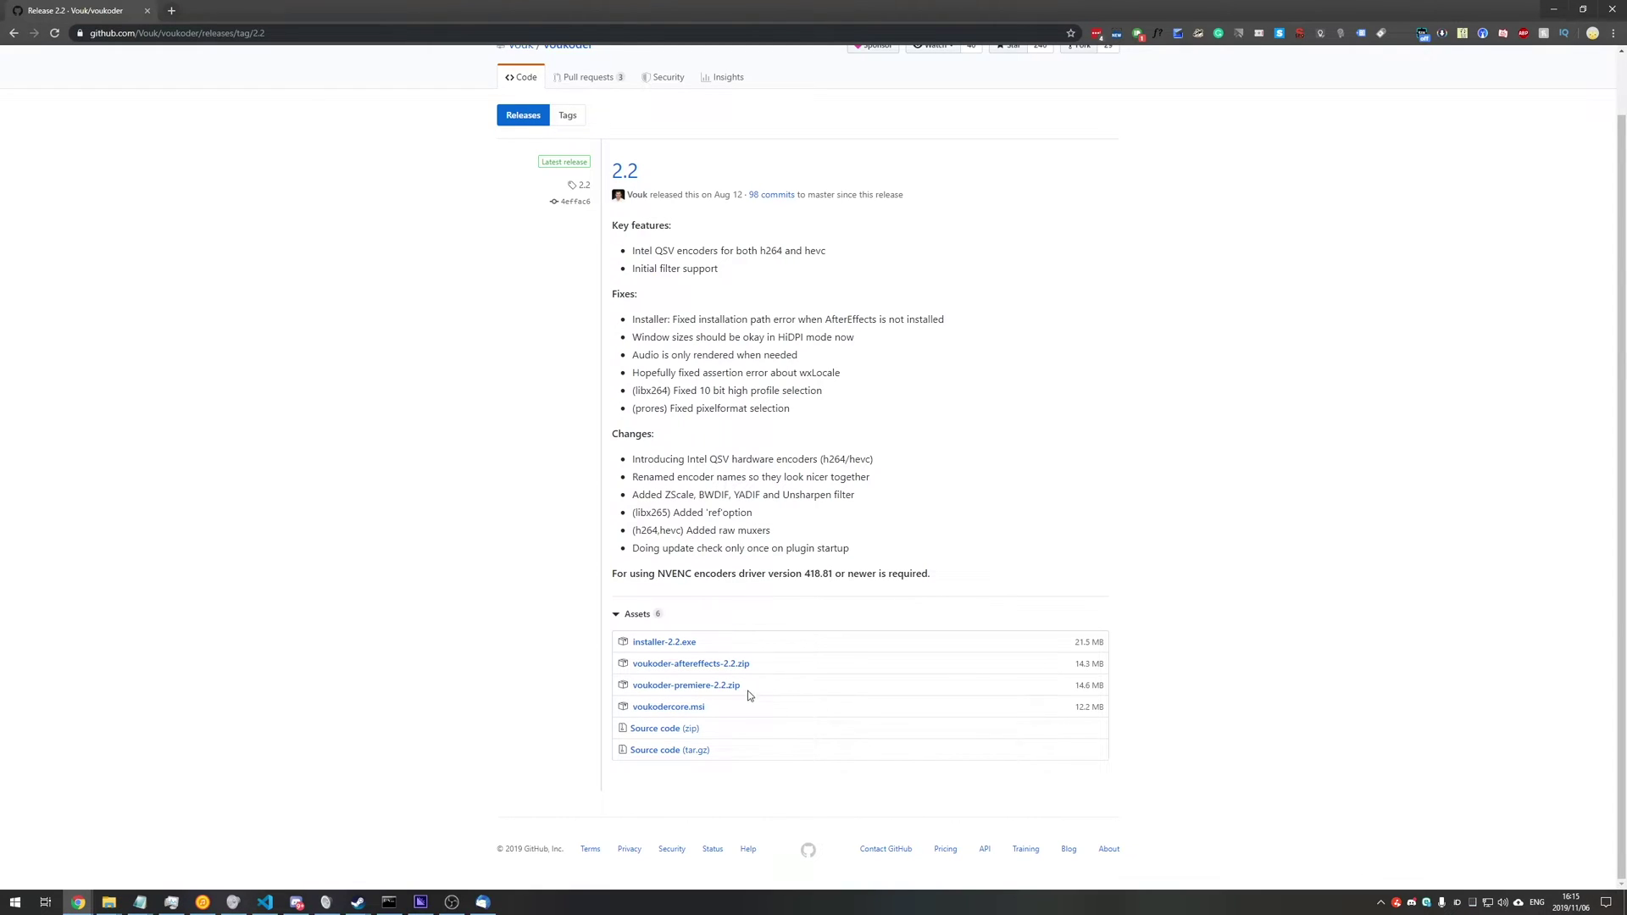
{"action": "left_click_drag", "start_coordinate": [749, 689], "coordinate": [626, 664]}
{"action": "left_click", "coordinate": [814, 647]}
{"action": "left_click", "coordinate": [682, 644]}
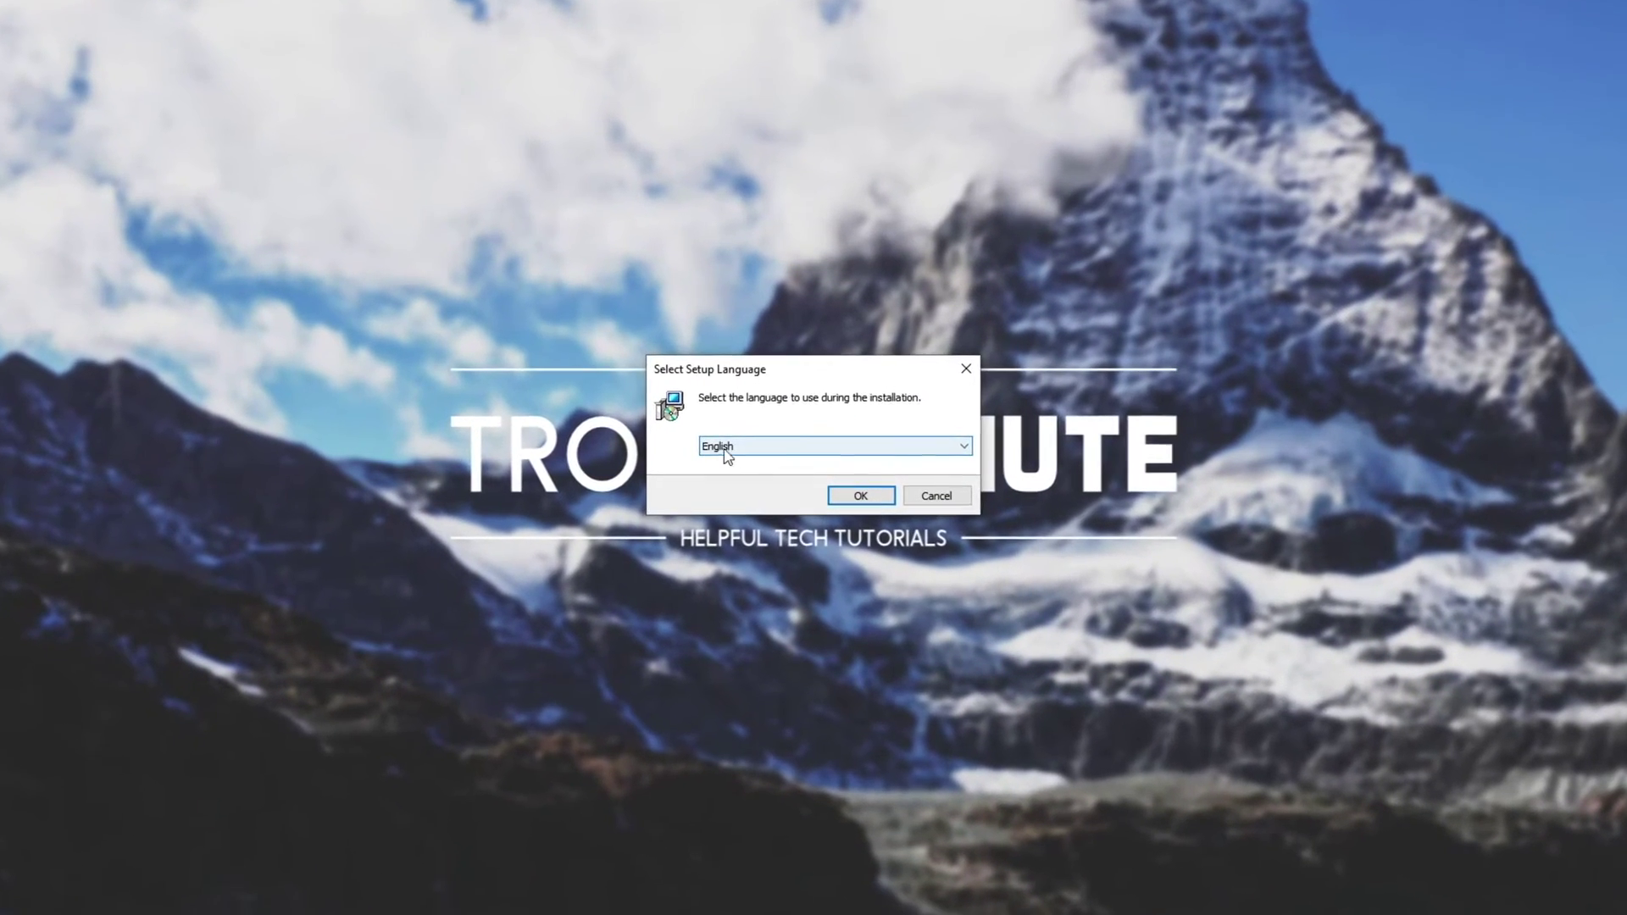
- Choose English, accept the license agreement, and keep both Premiere/Media Encoder and After Effects components
{"action": "left_click", "coordinate": [854, 495]}
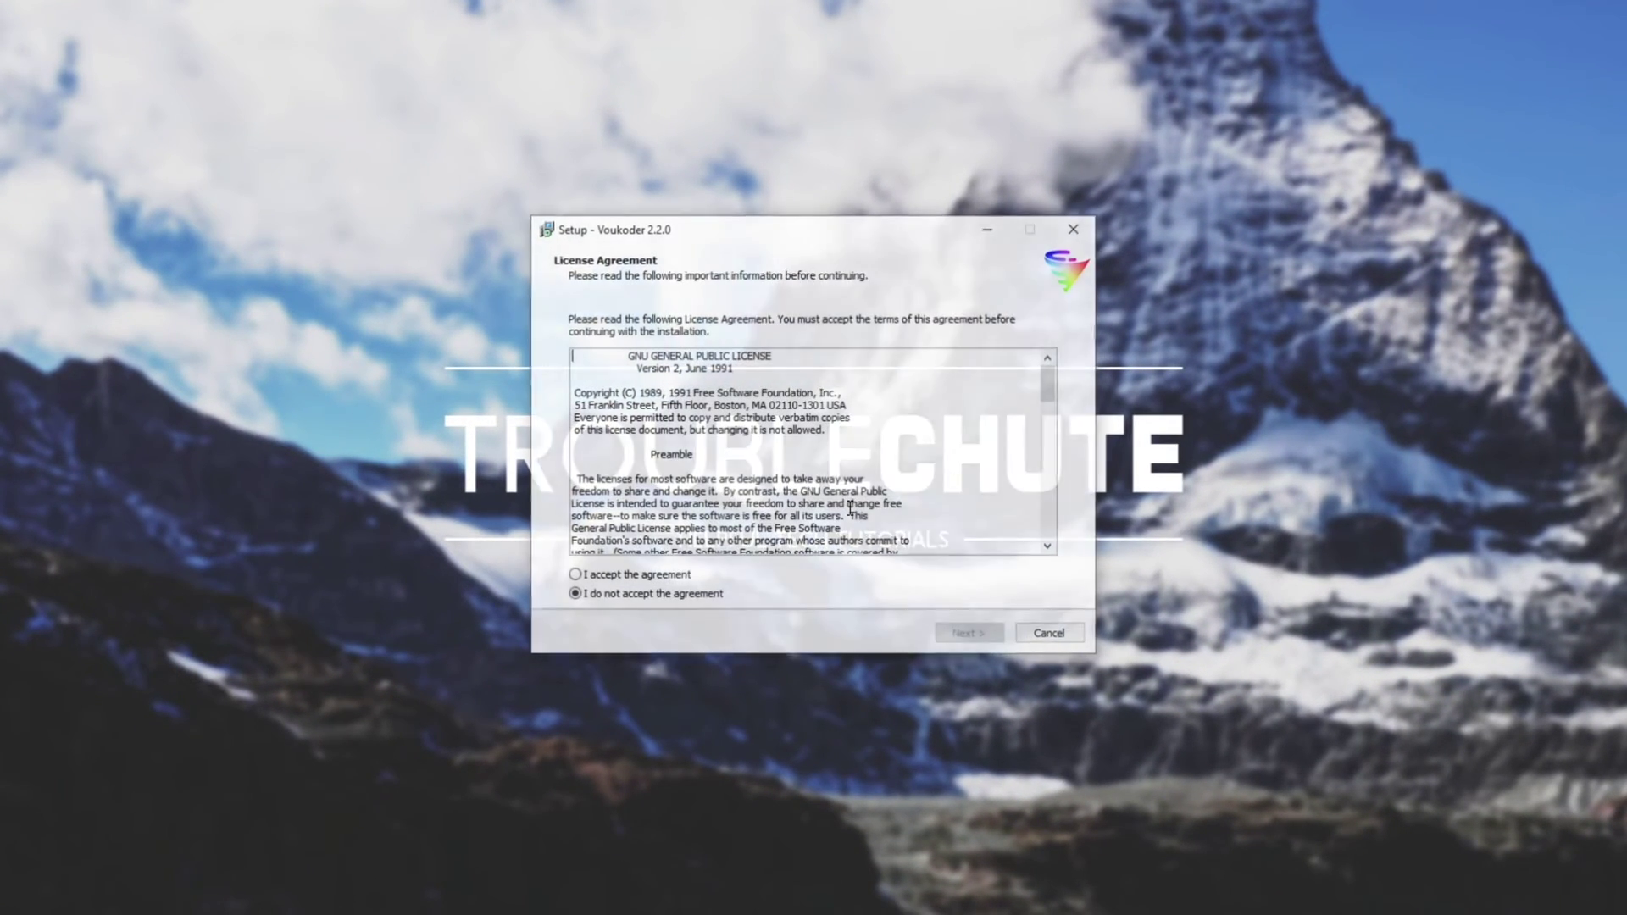
{"action": "left_click", "coordinate": [640, 579]}
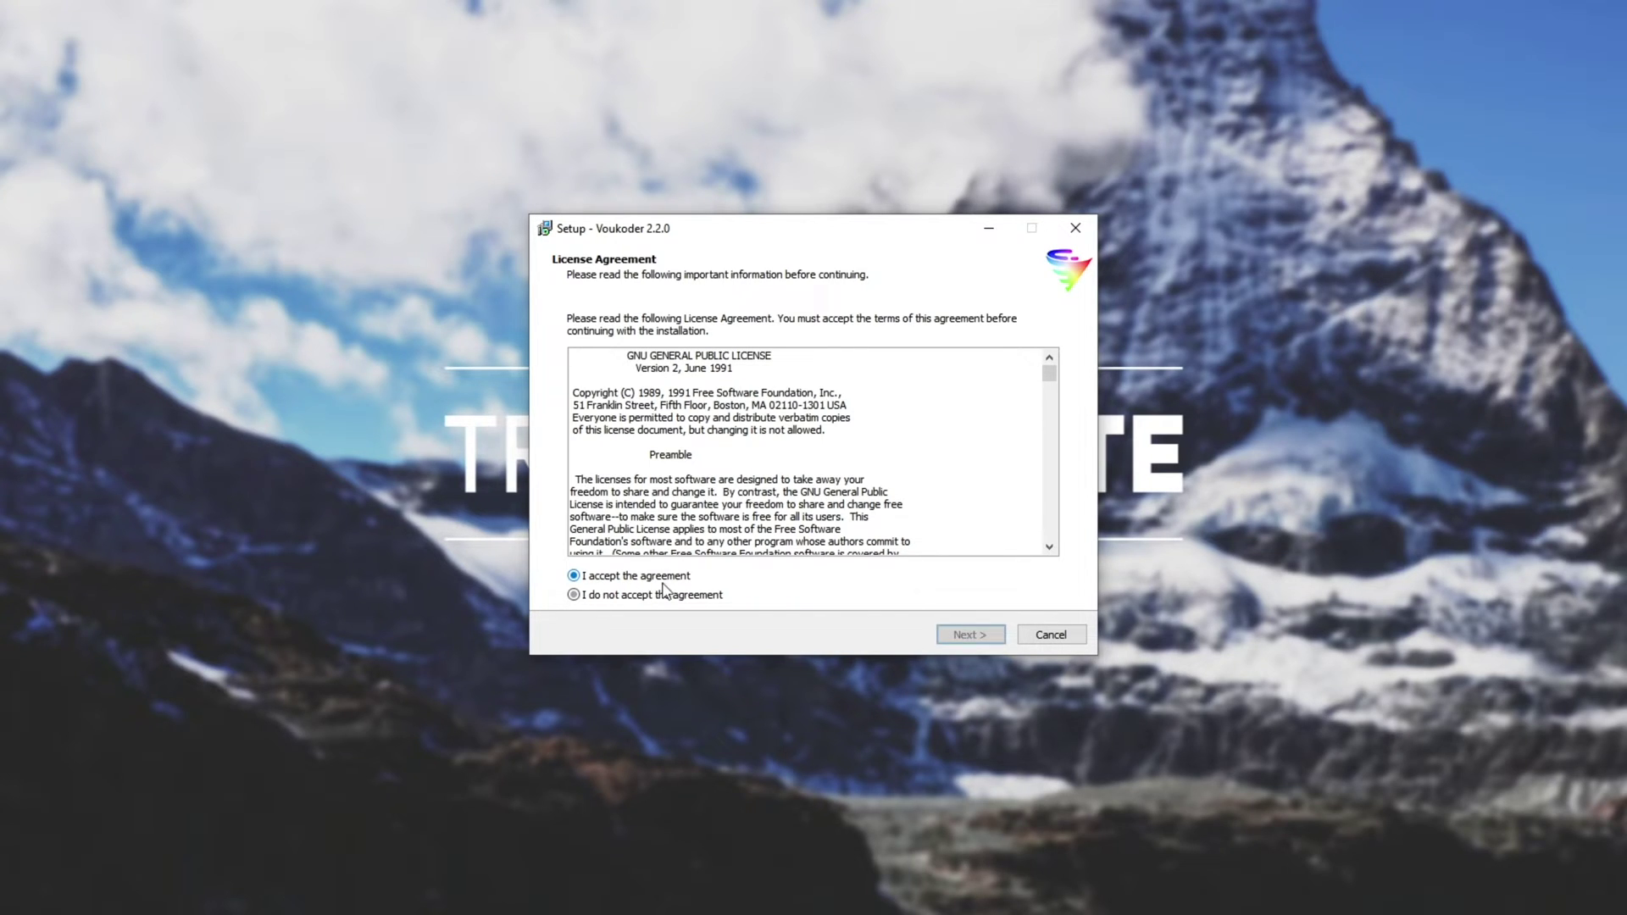
{"action": "left_click", "coordinate": [982, 637]}
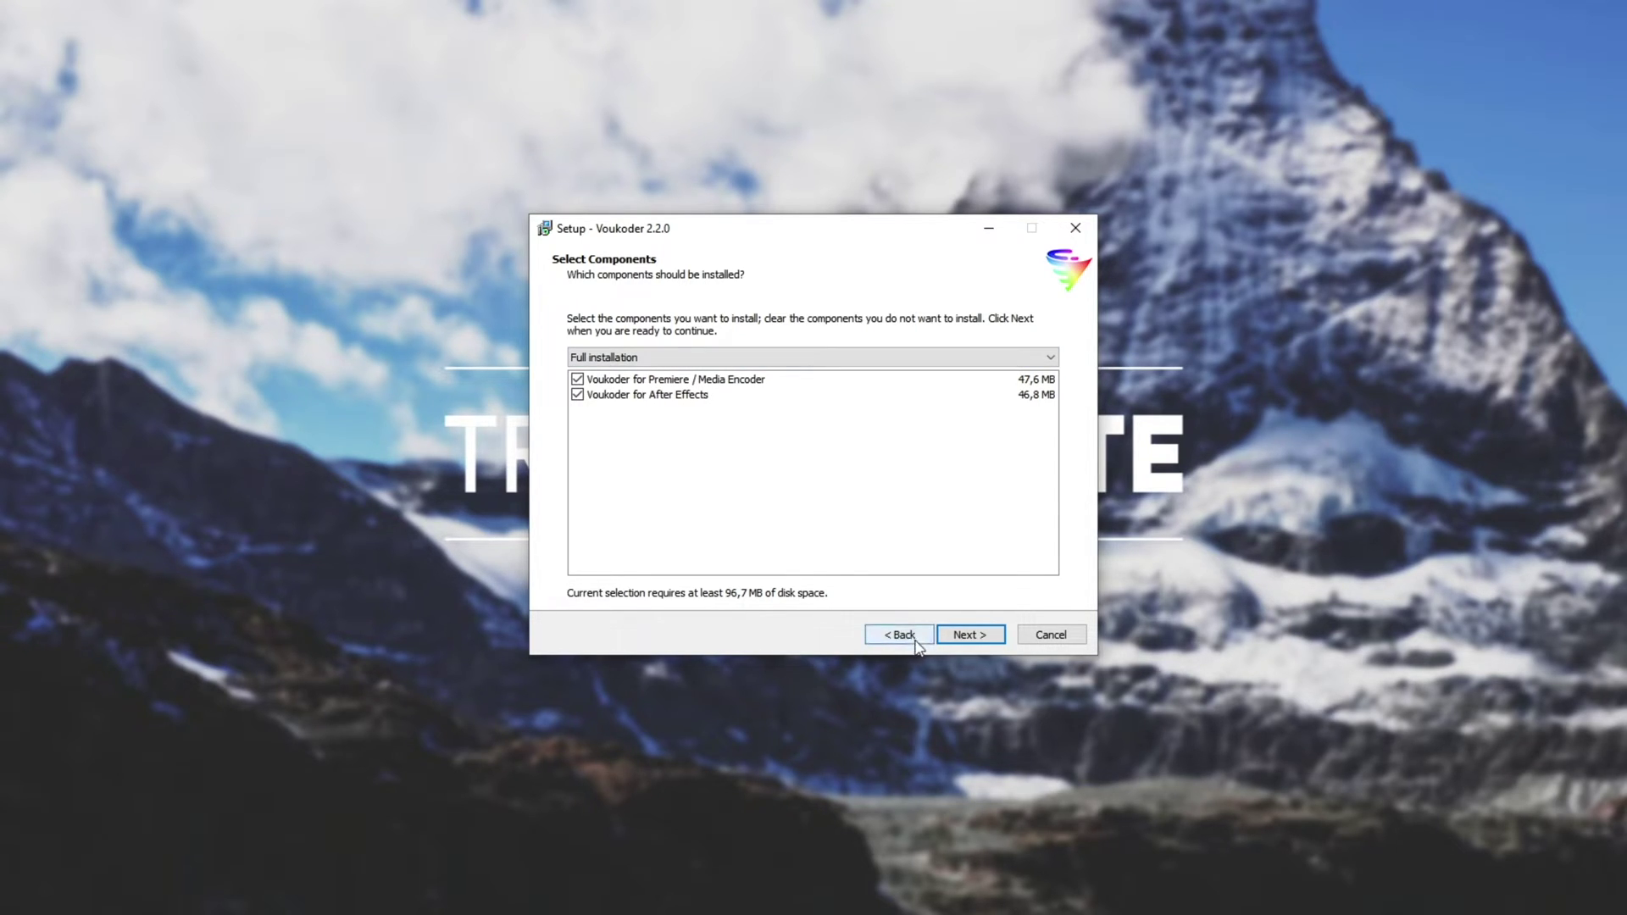
{"action": "left_click", "coordinate": [969, 635]}
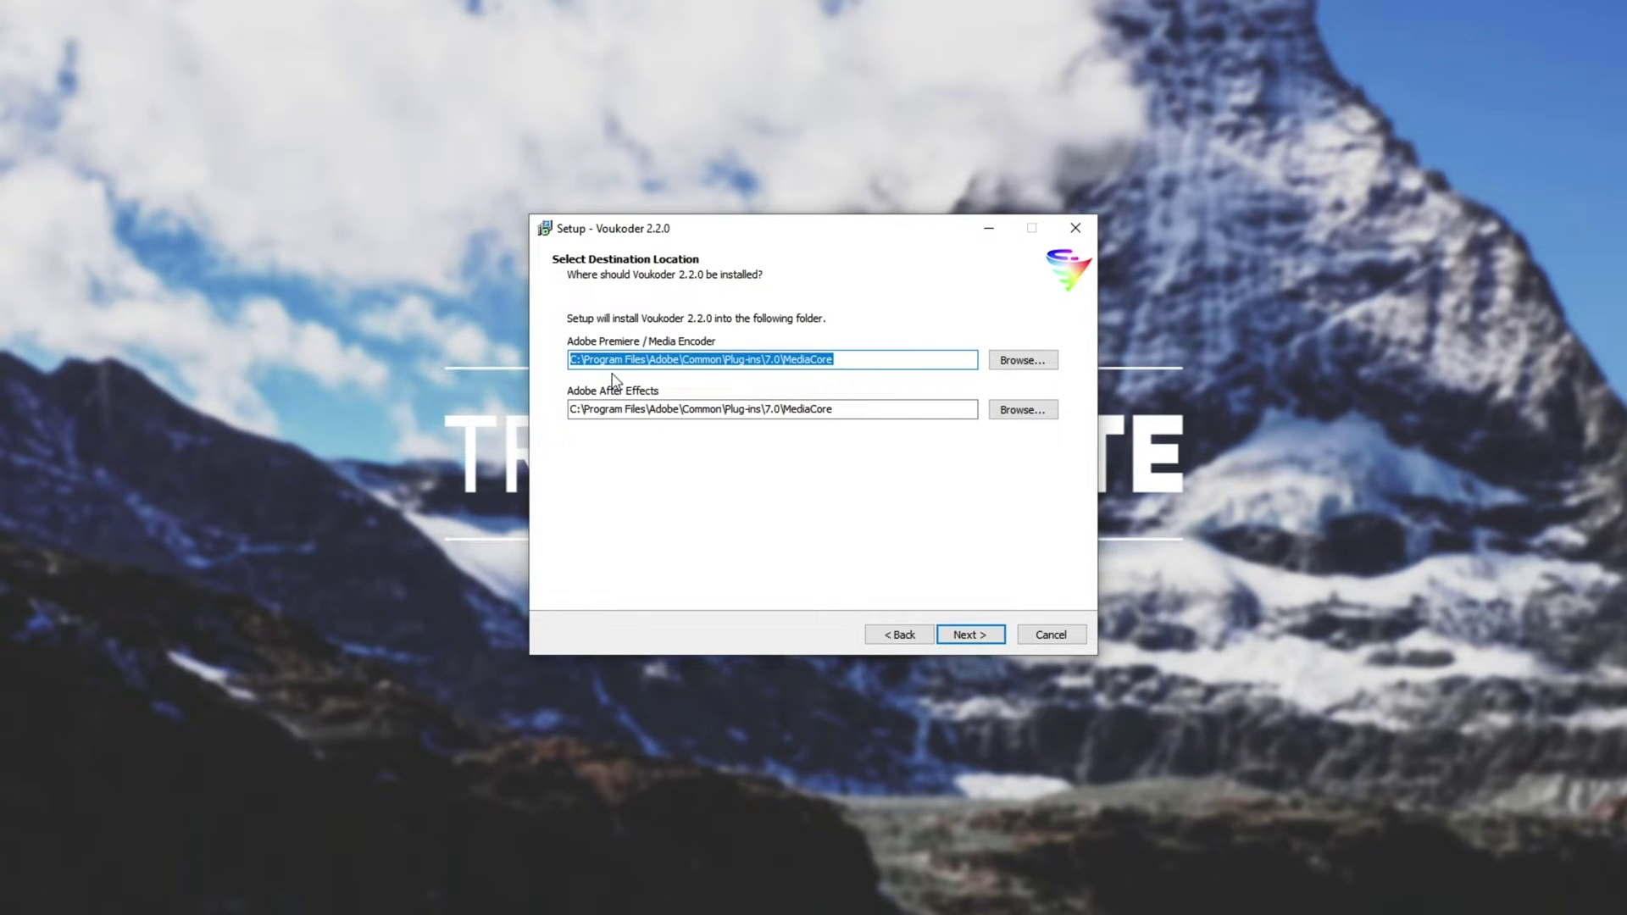
- Keep the default MediaCore plug-in install path and start the installation
{"action": "left_click", "coordinate": [653, 362]}
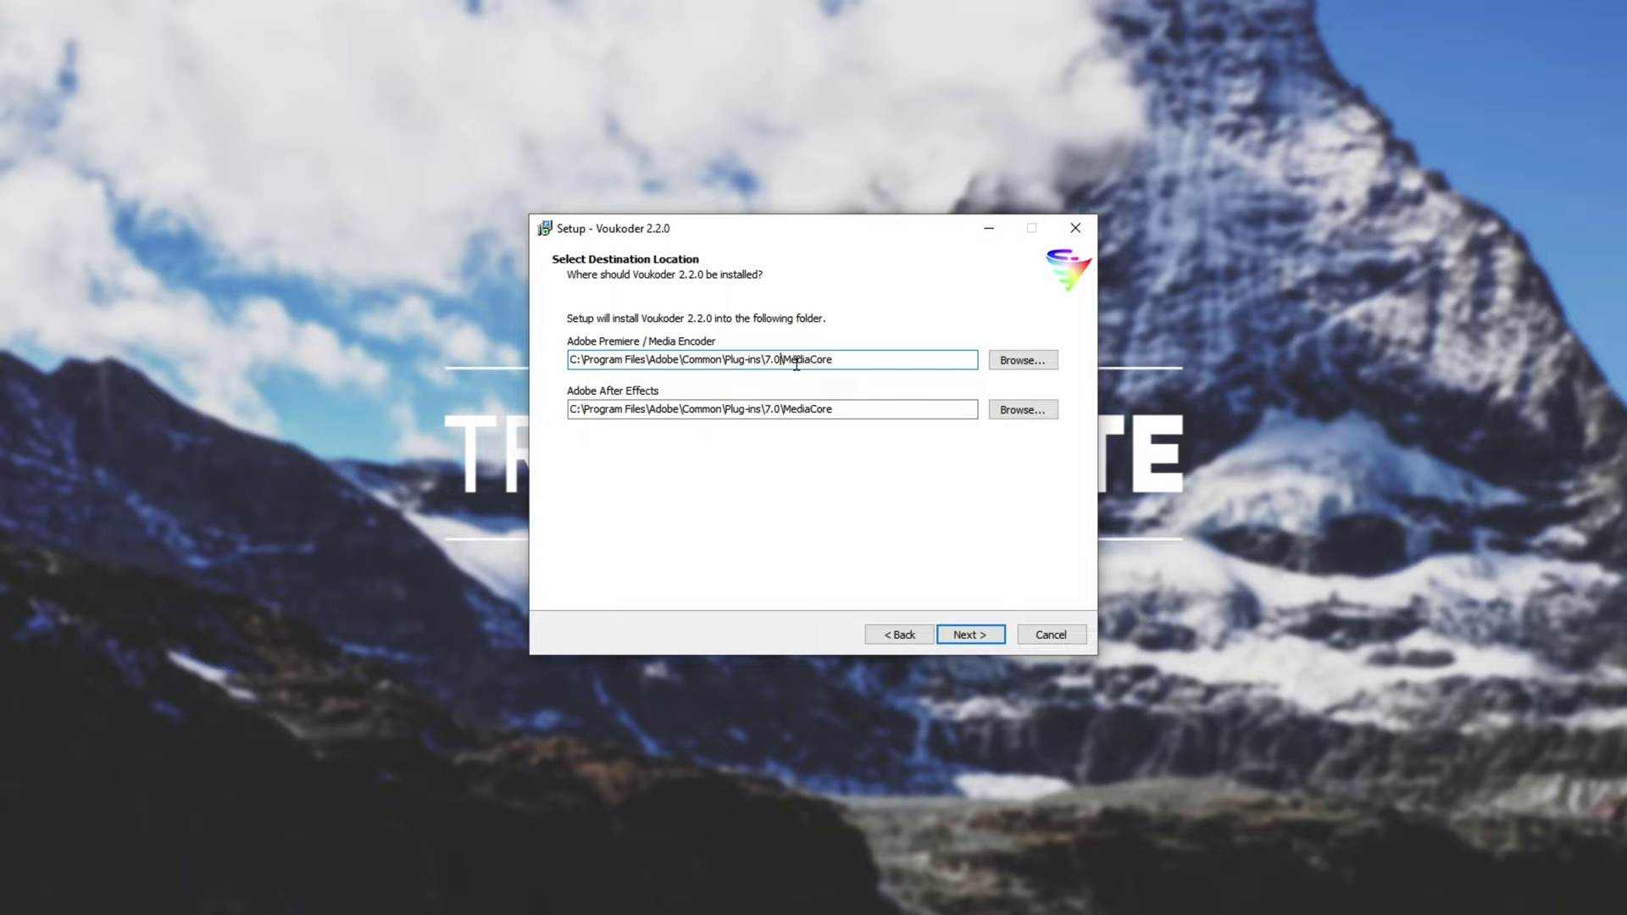
{"action": "left_click_drag", "start_coordinate": [785, 356], "coordinate": [856, 356]}
{"action": "left_click", "coordinate": [970, 635]}
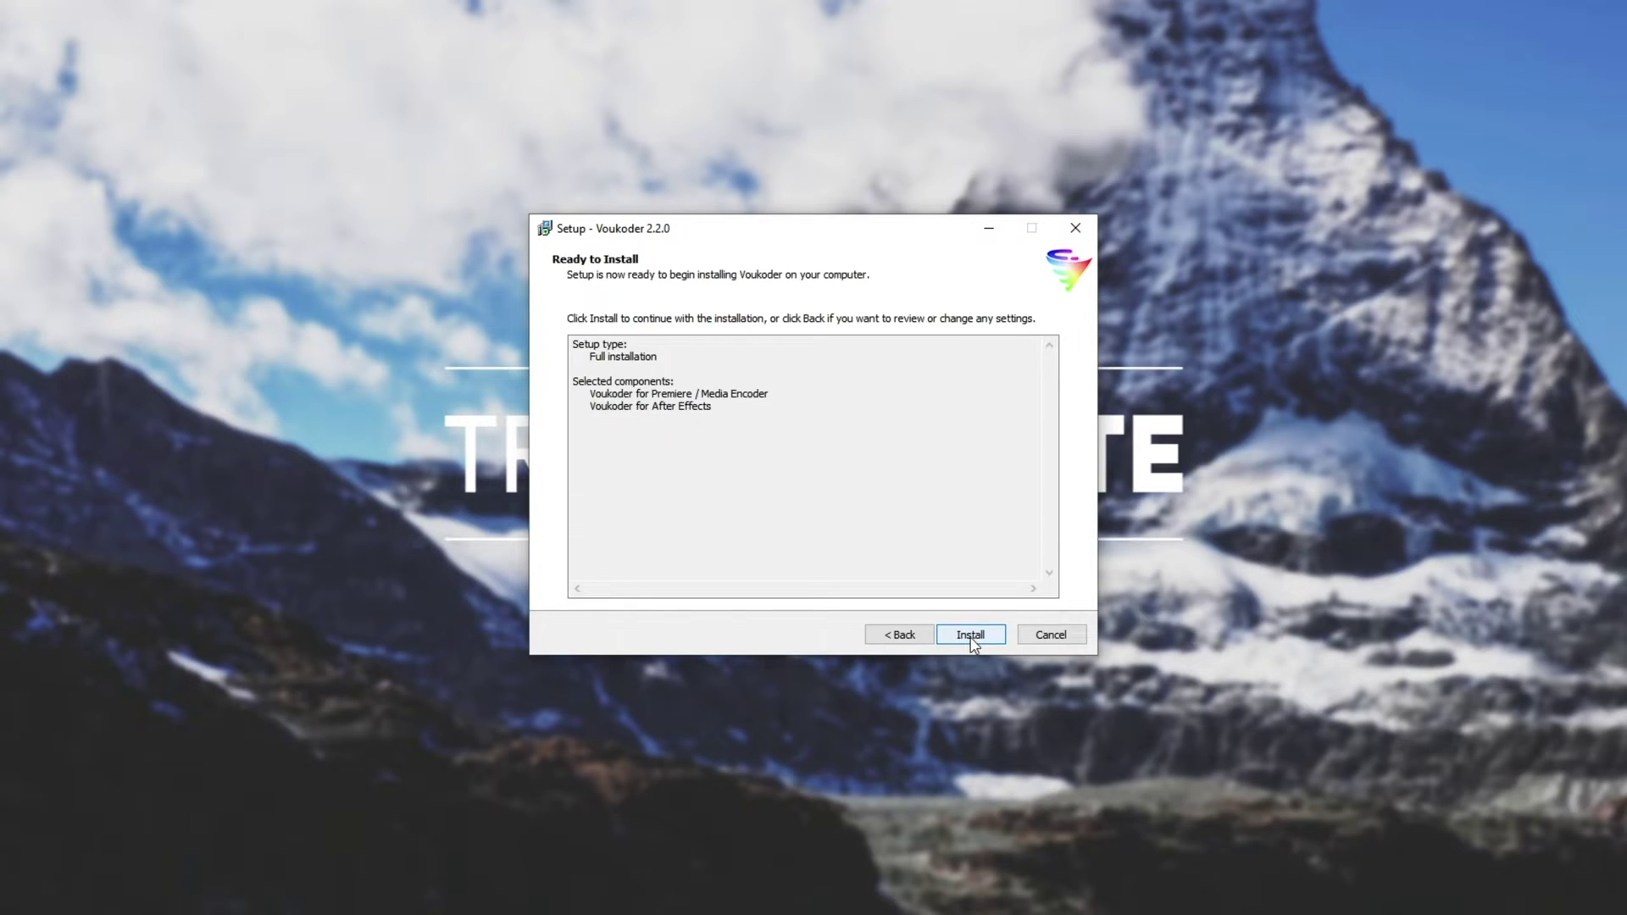
{"action": "left_click", "coordinate": [971, 636]}
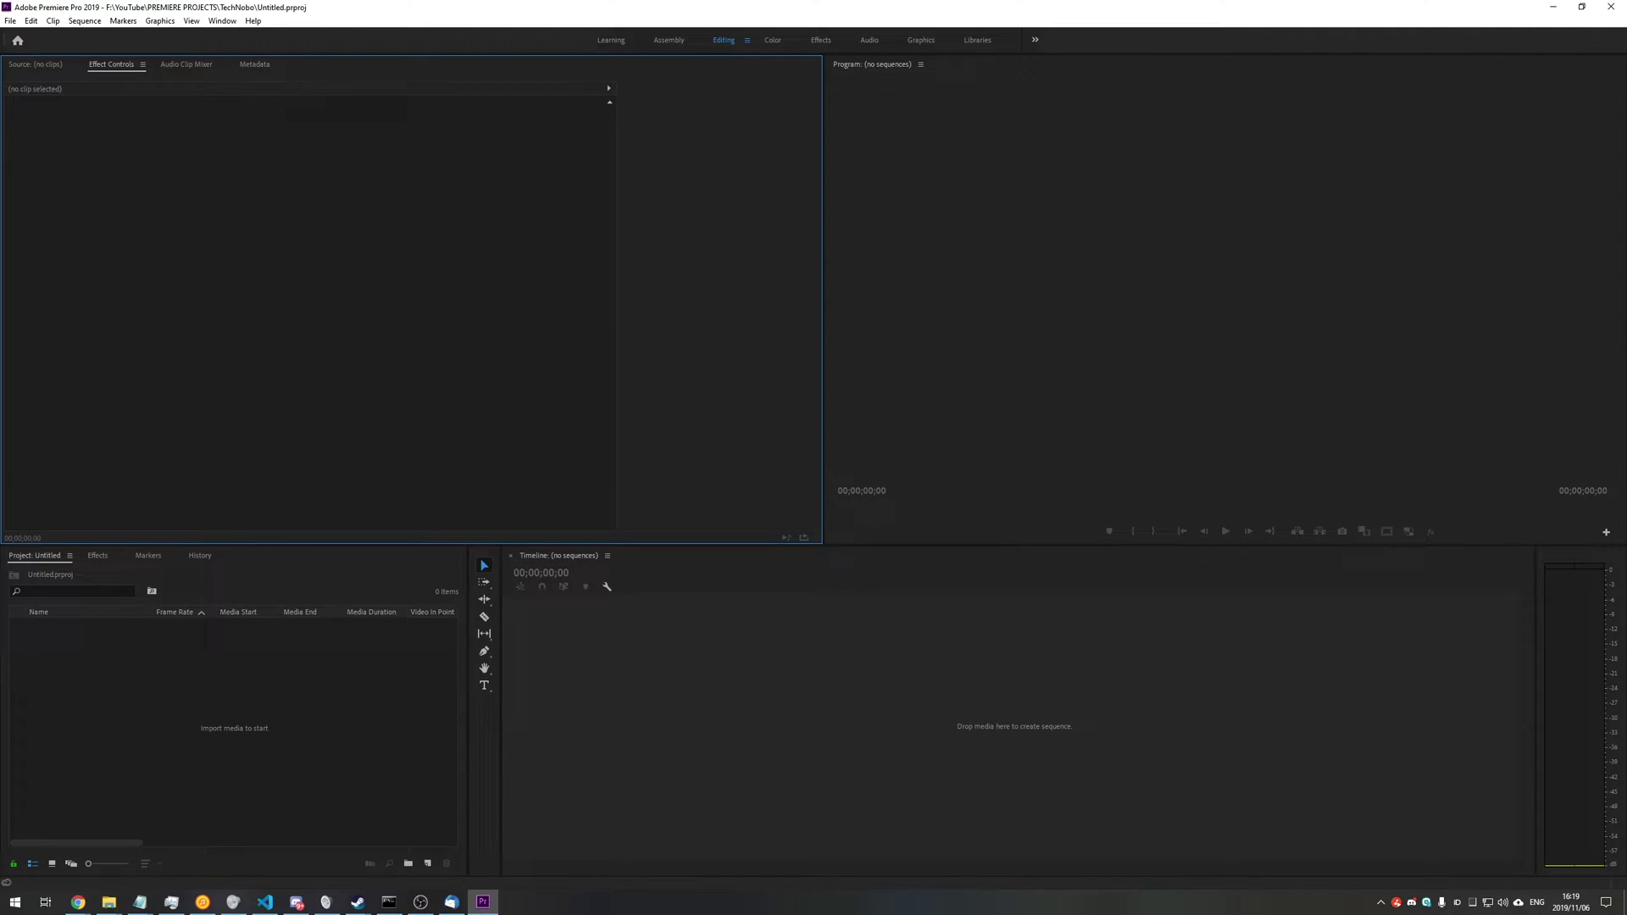
- Import Raidvoice.mp4 and drag it onto the Timeline to create a Raidvoice sequence
{"action": "left_click_drag", "start_coordinate": [0, 652], "coordinate": [360, 686]}
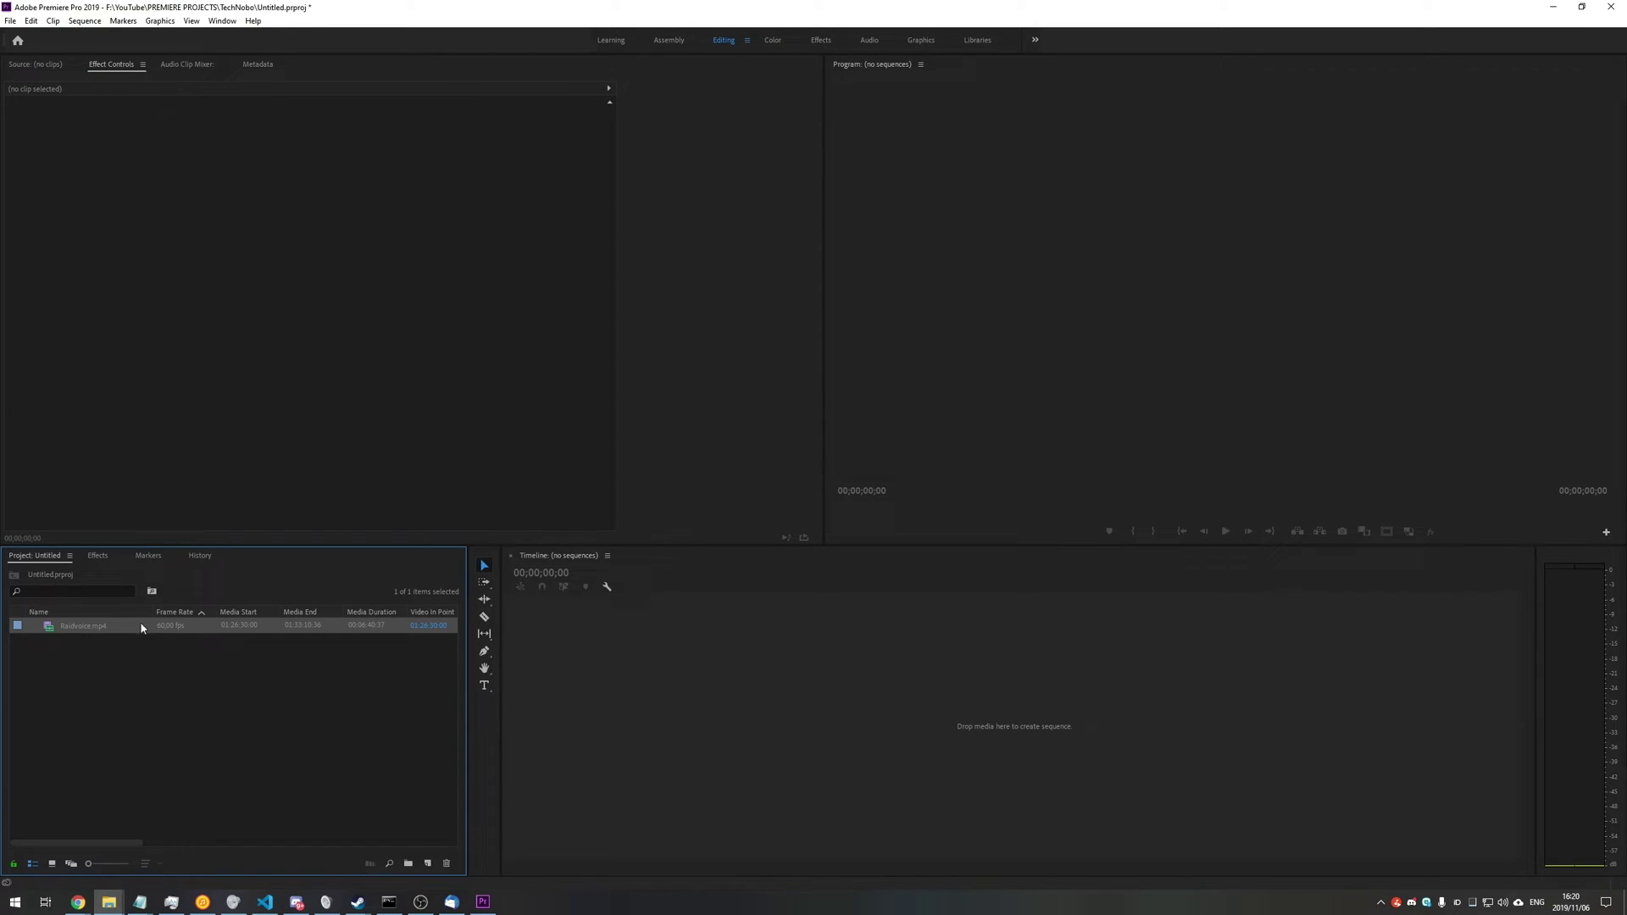
{"action": "left_click_drag", "start_coordinate": [142, 628], "coordinate": [819, 697]}
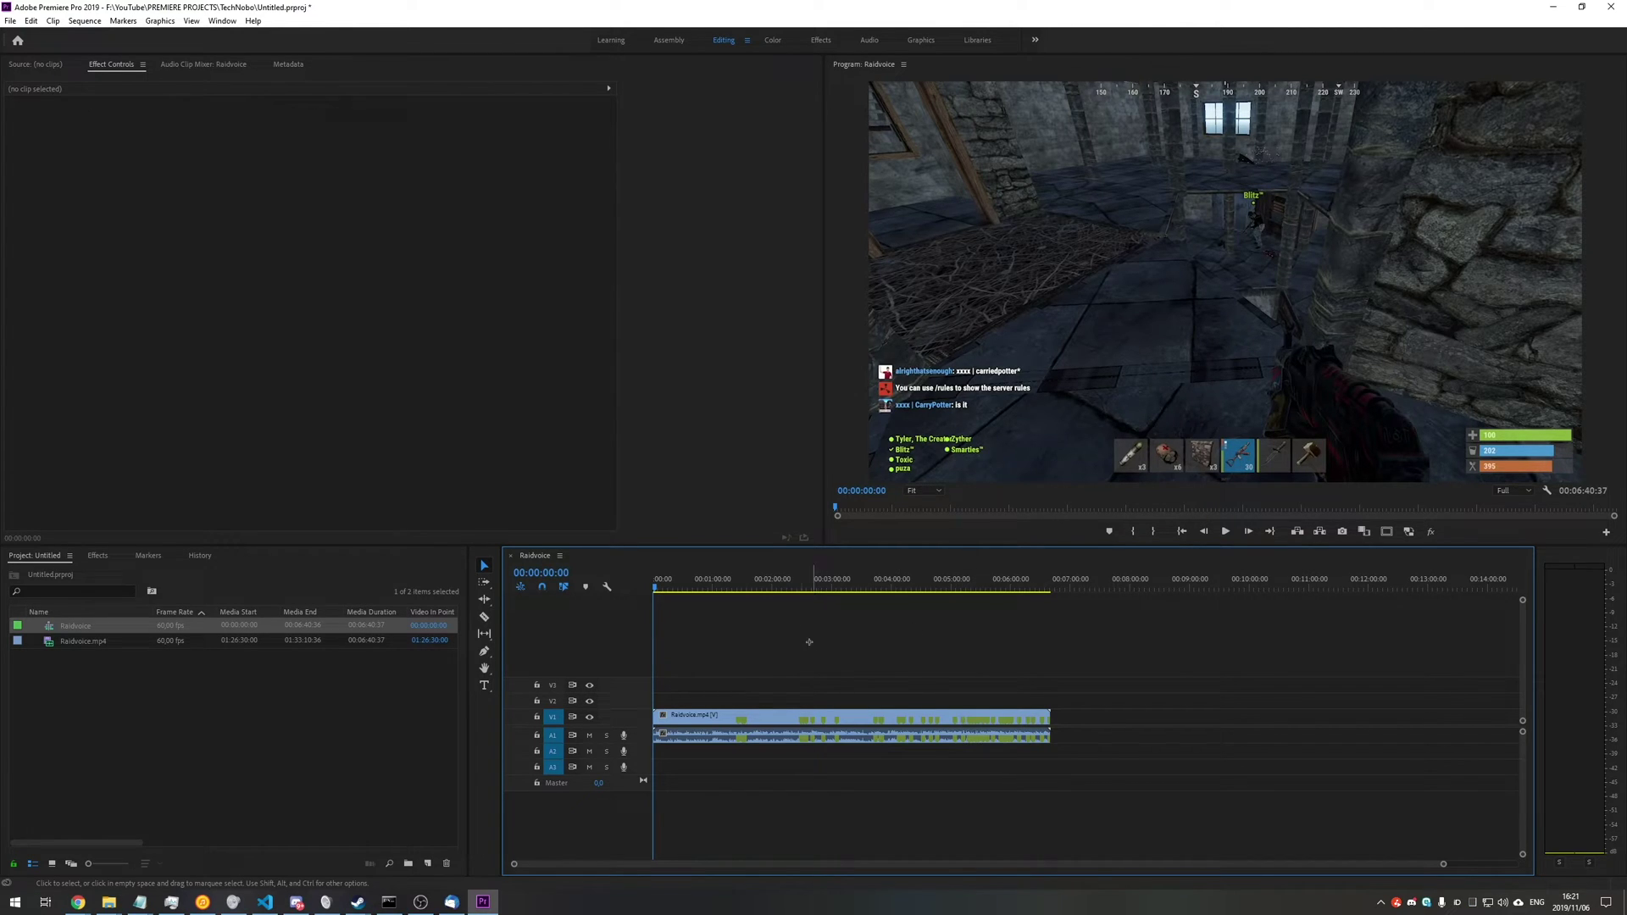
{"action": "left_click_drag", "start_coordinate": [898, 620], "coordinate": [788, 636]}
- Open Export Settings with Ctrl+M and switch the format to Voukoder R2
{"action": "key", "text": "ctrl+m"}
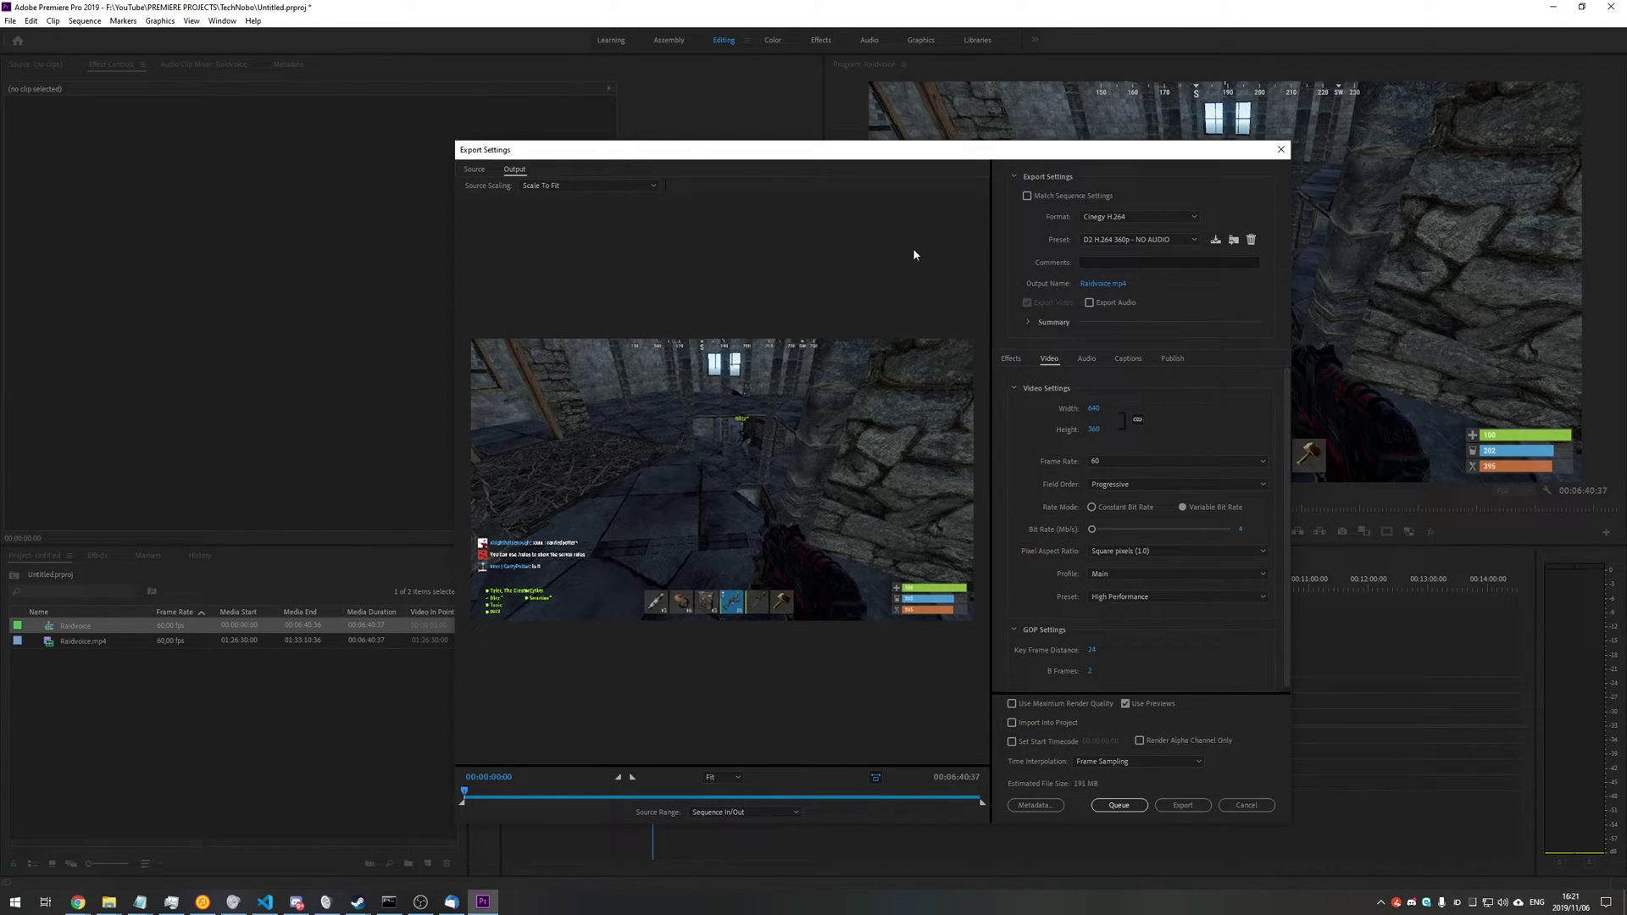
{"action": "key", "text": "a"}
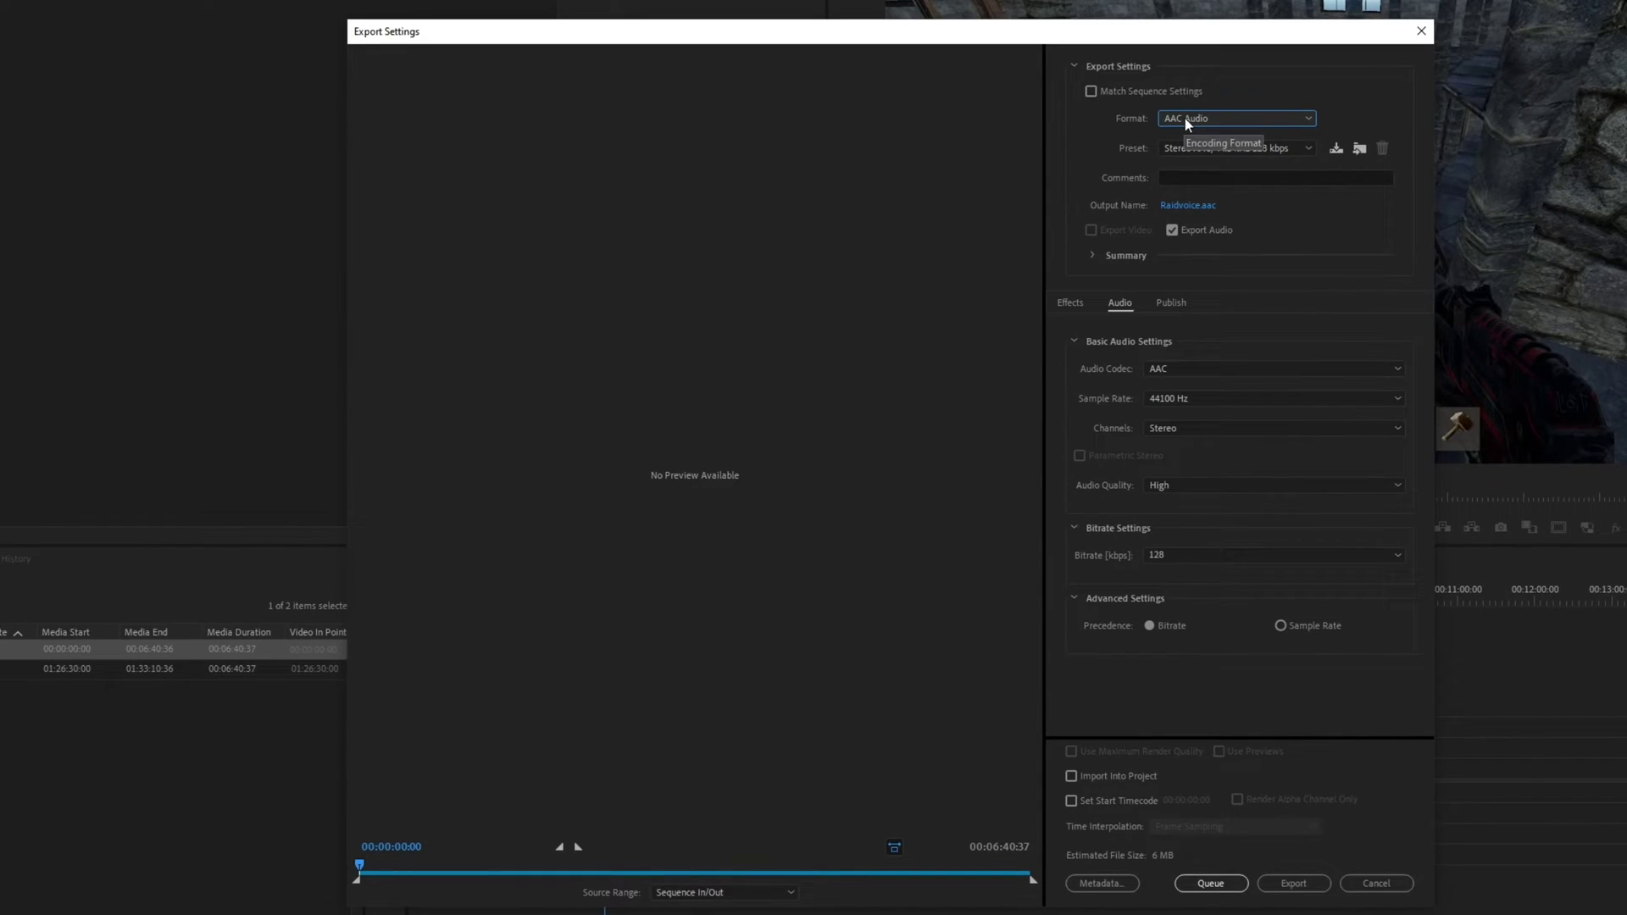
{"action": "left_click", "coordinate": [1185, 119]}
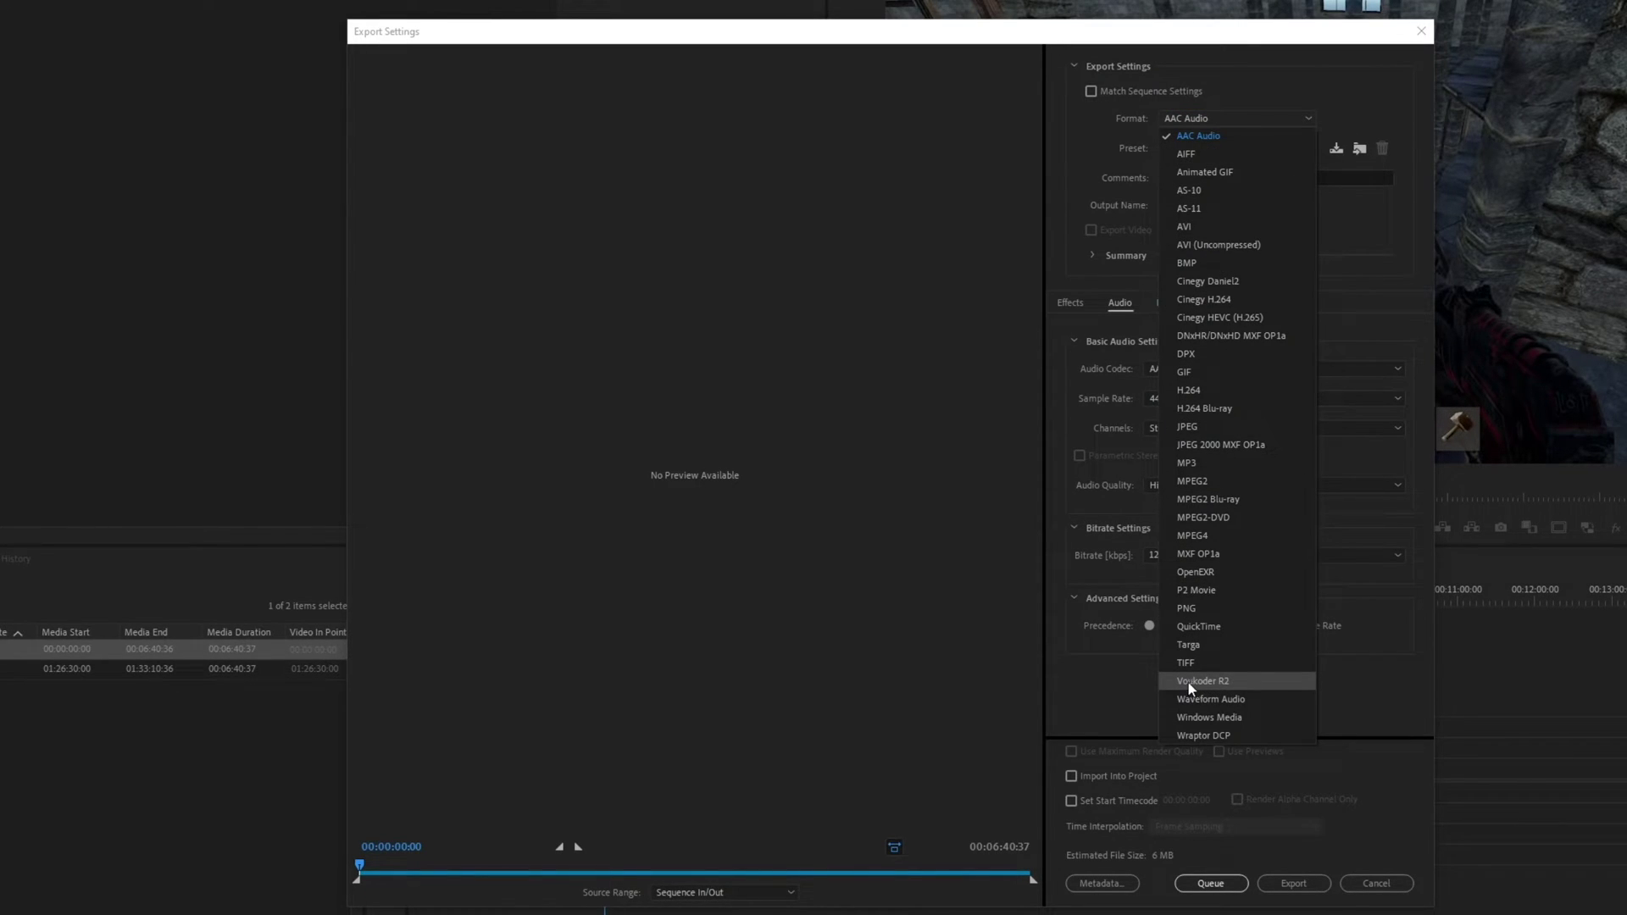
{"action": "left_click", "coordinate": [1218, 680]}
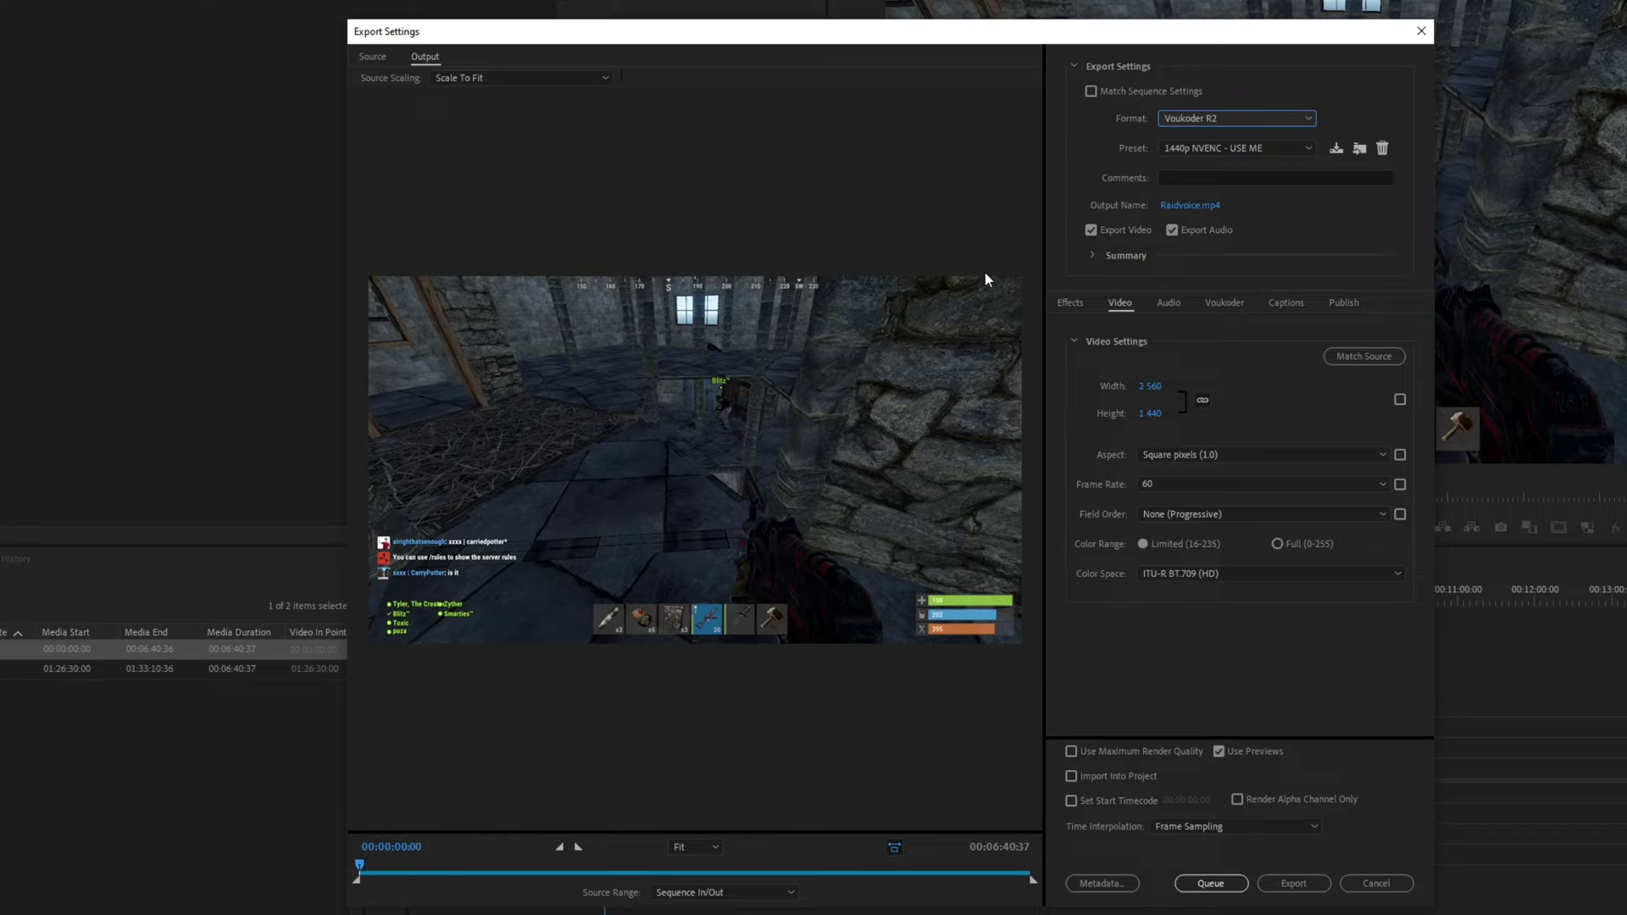
- Keep the 1440p NVENC - USE ME preset and set colour range to Limited (16-235)
{"action": "left_click", "coordinate": [1183, 153]}
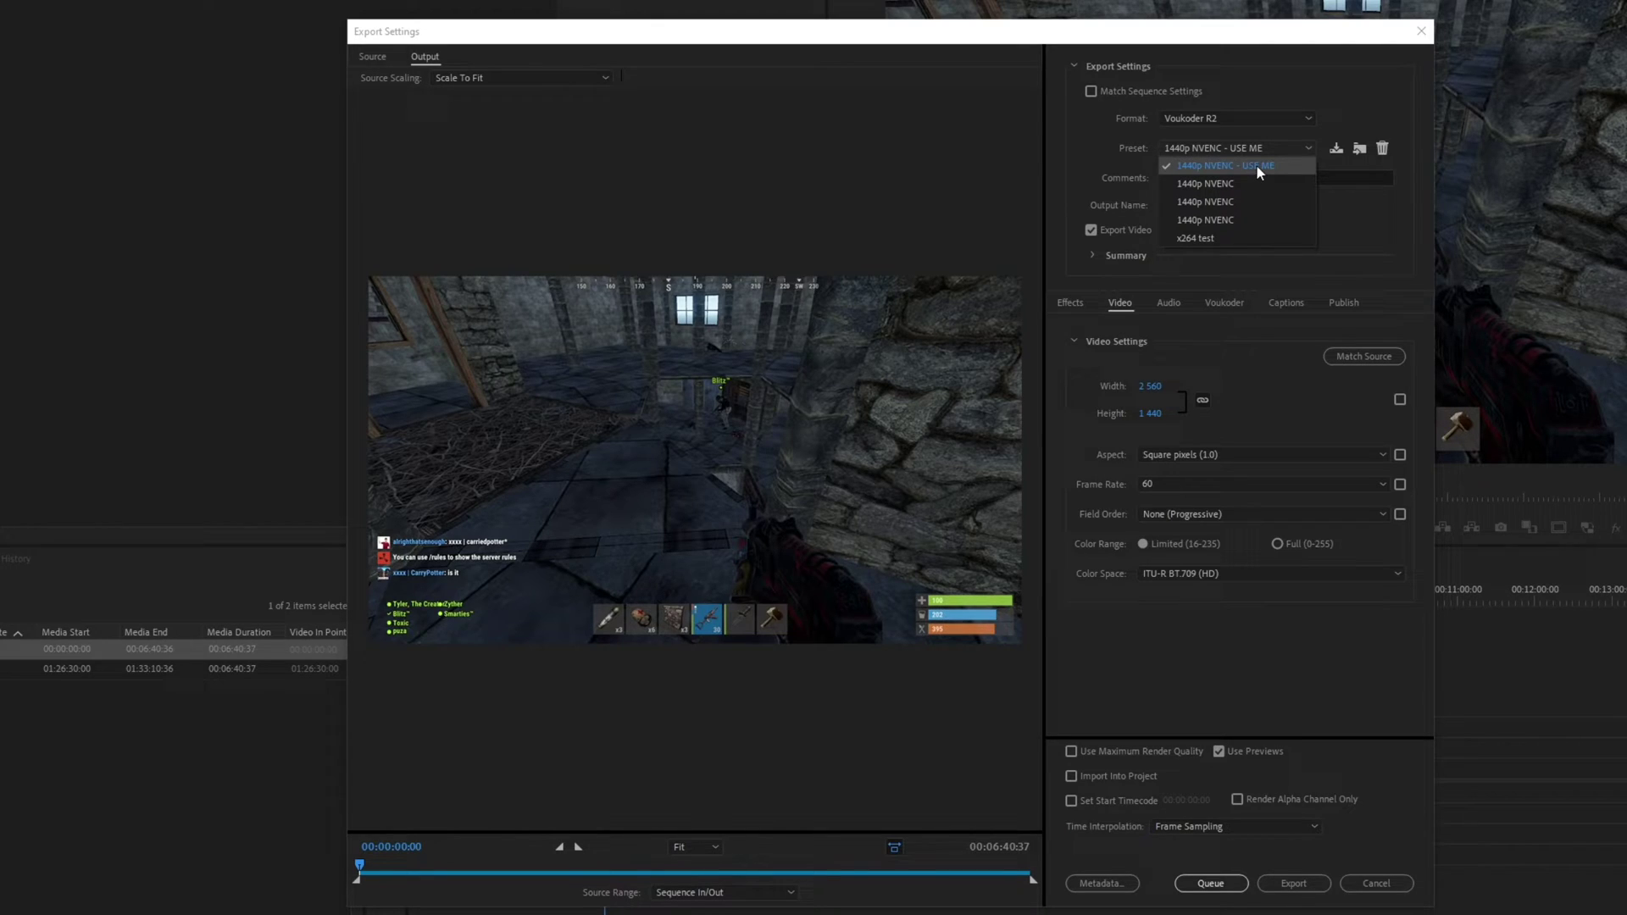
{"action": "left_click", "coordinate": [1097, 393]}
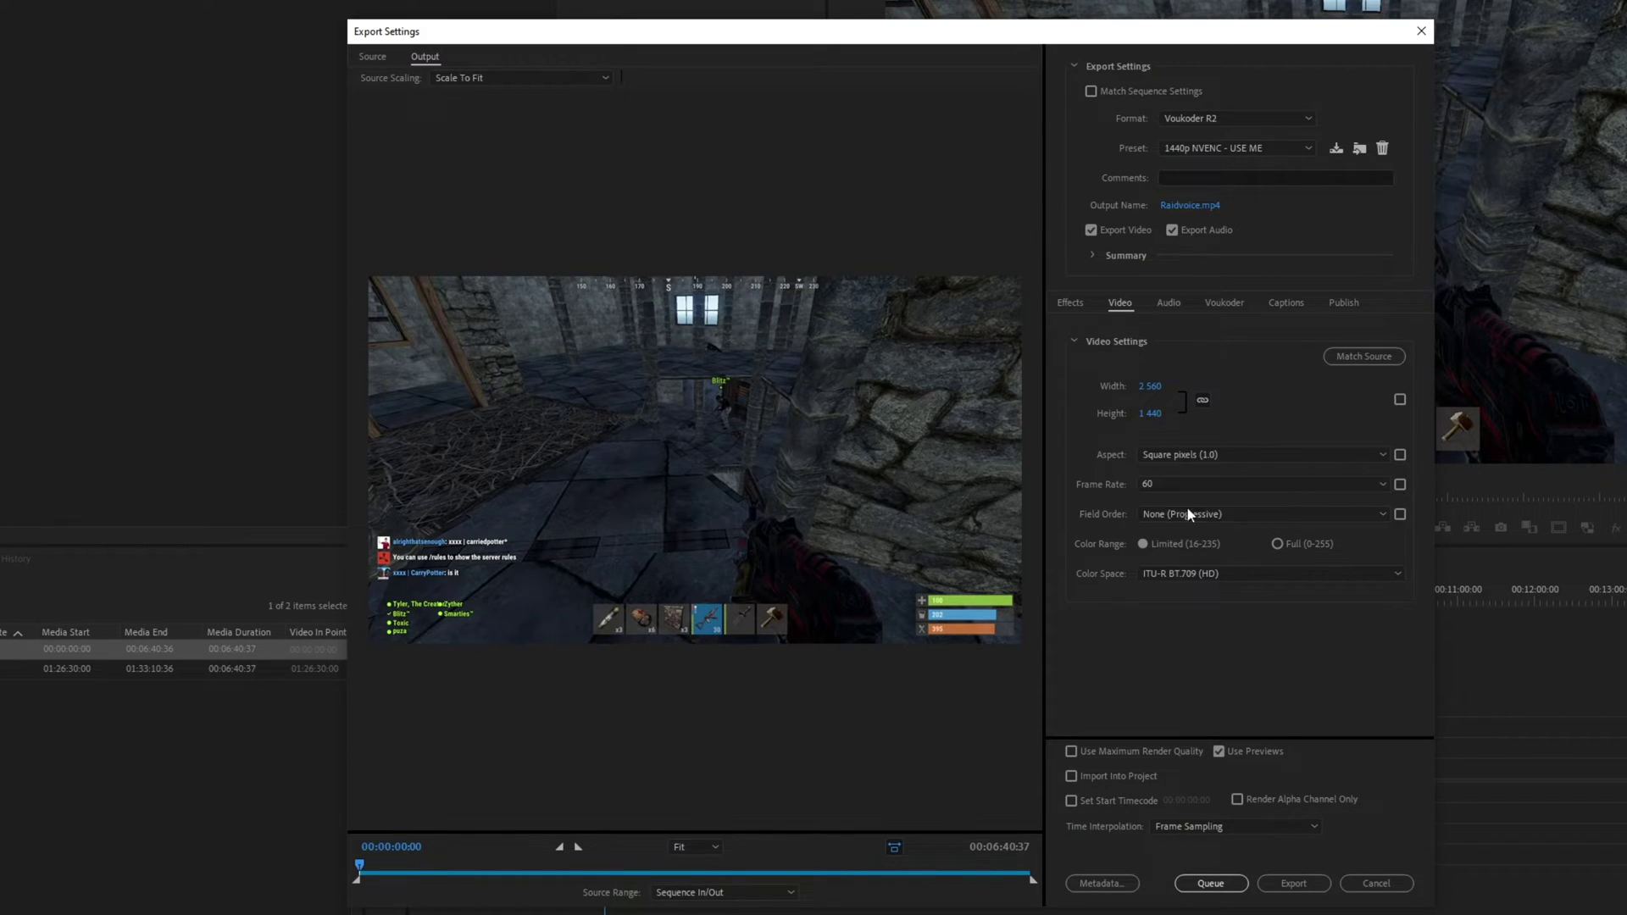
{"action": "left_click", "coordinate": [1155, 546]}
{"action": "left_click_drag", "start_coordinate": [507, 873], "coordinate": [695, 873]}
- Confirm the 96 kHz audio sample rate, then show the Voukoder tab summary
{"action": "left_click", "coordinate": [1167, 303]}
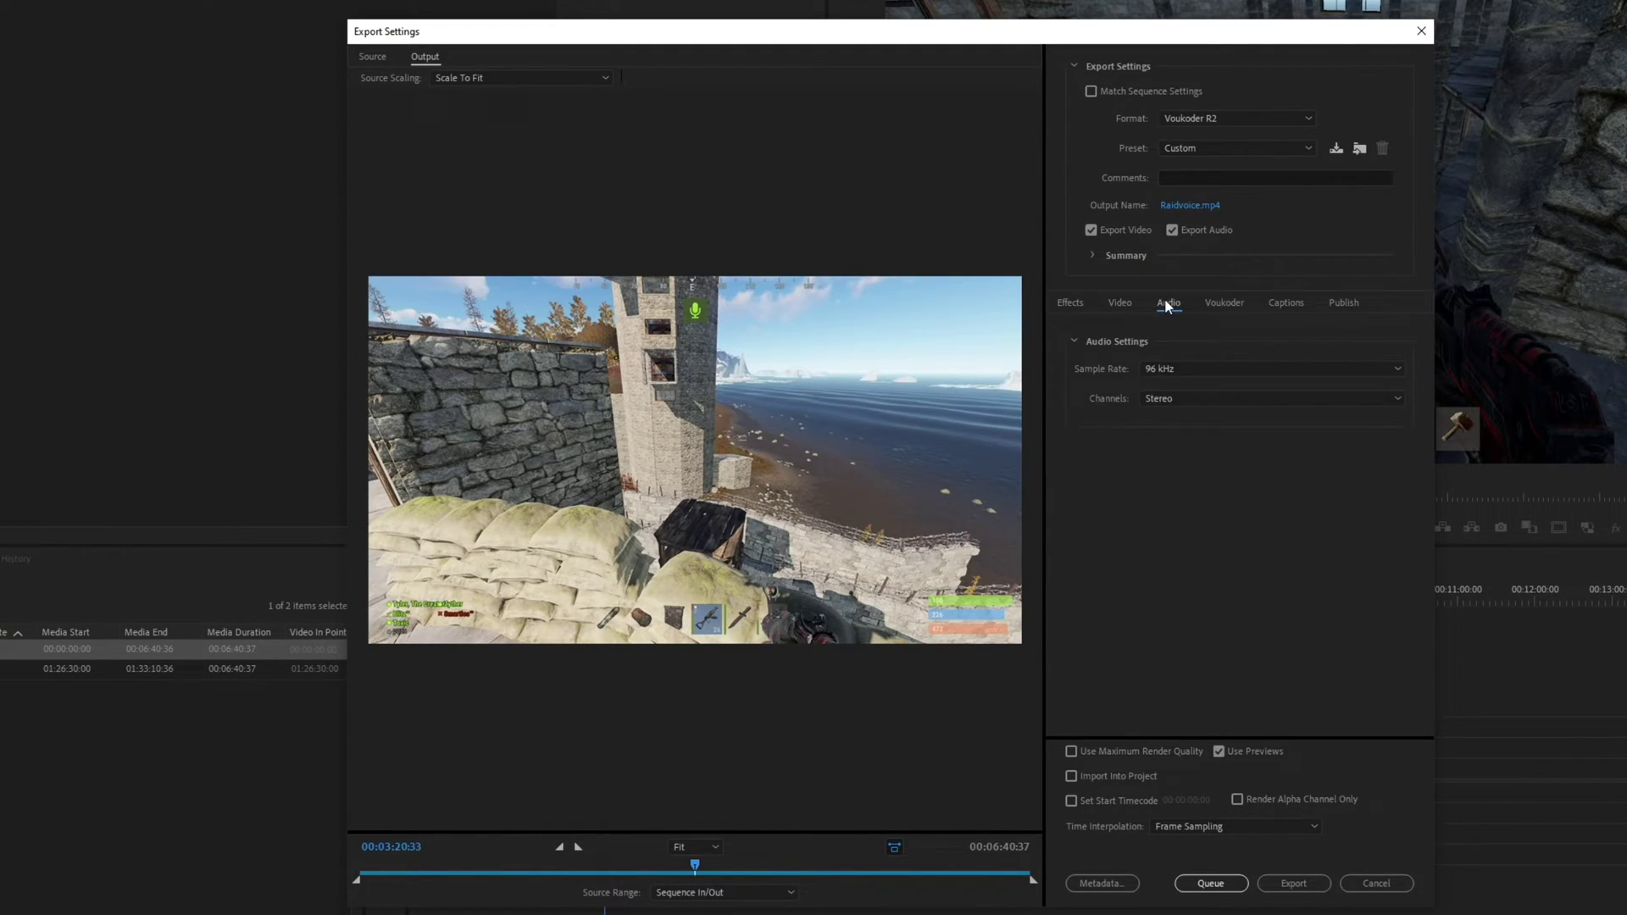
{"action": "left_click", "coordinate": [1170, 370]}
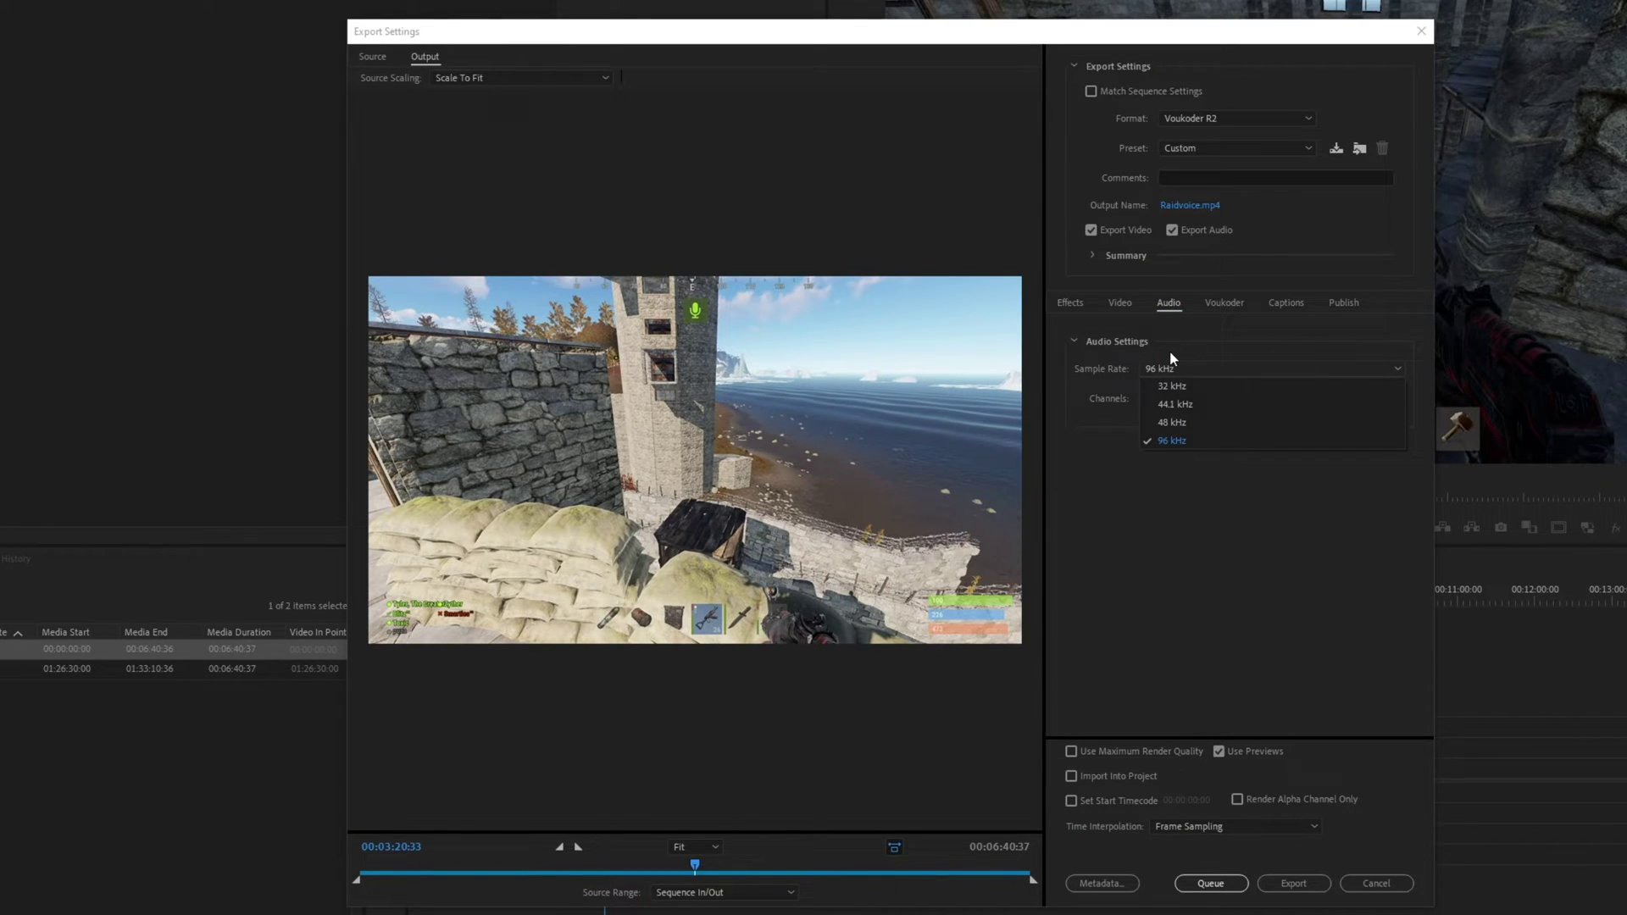
{"action": "left_click", "coordinate": [1171, 358]}
{"action": "left_click", "coordinate": [1125, 305]}
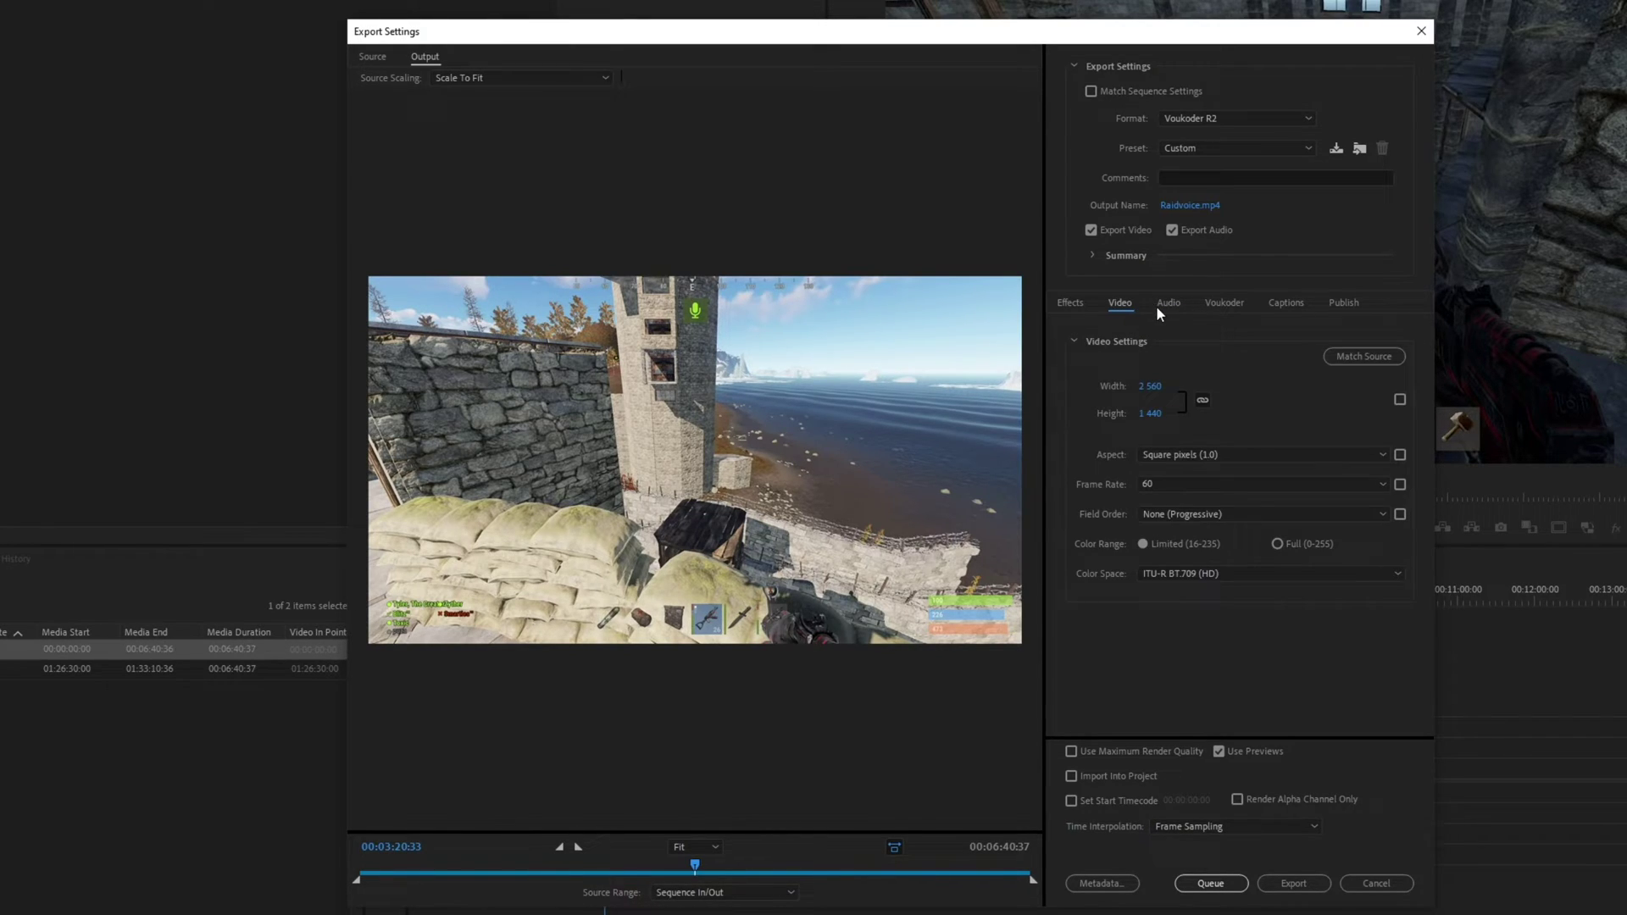
{"action": "left_click", "coordinate": [1221, 304]}
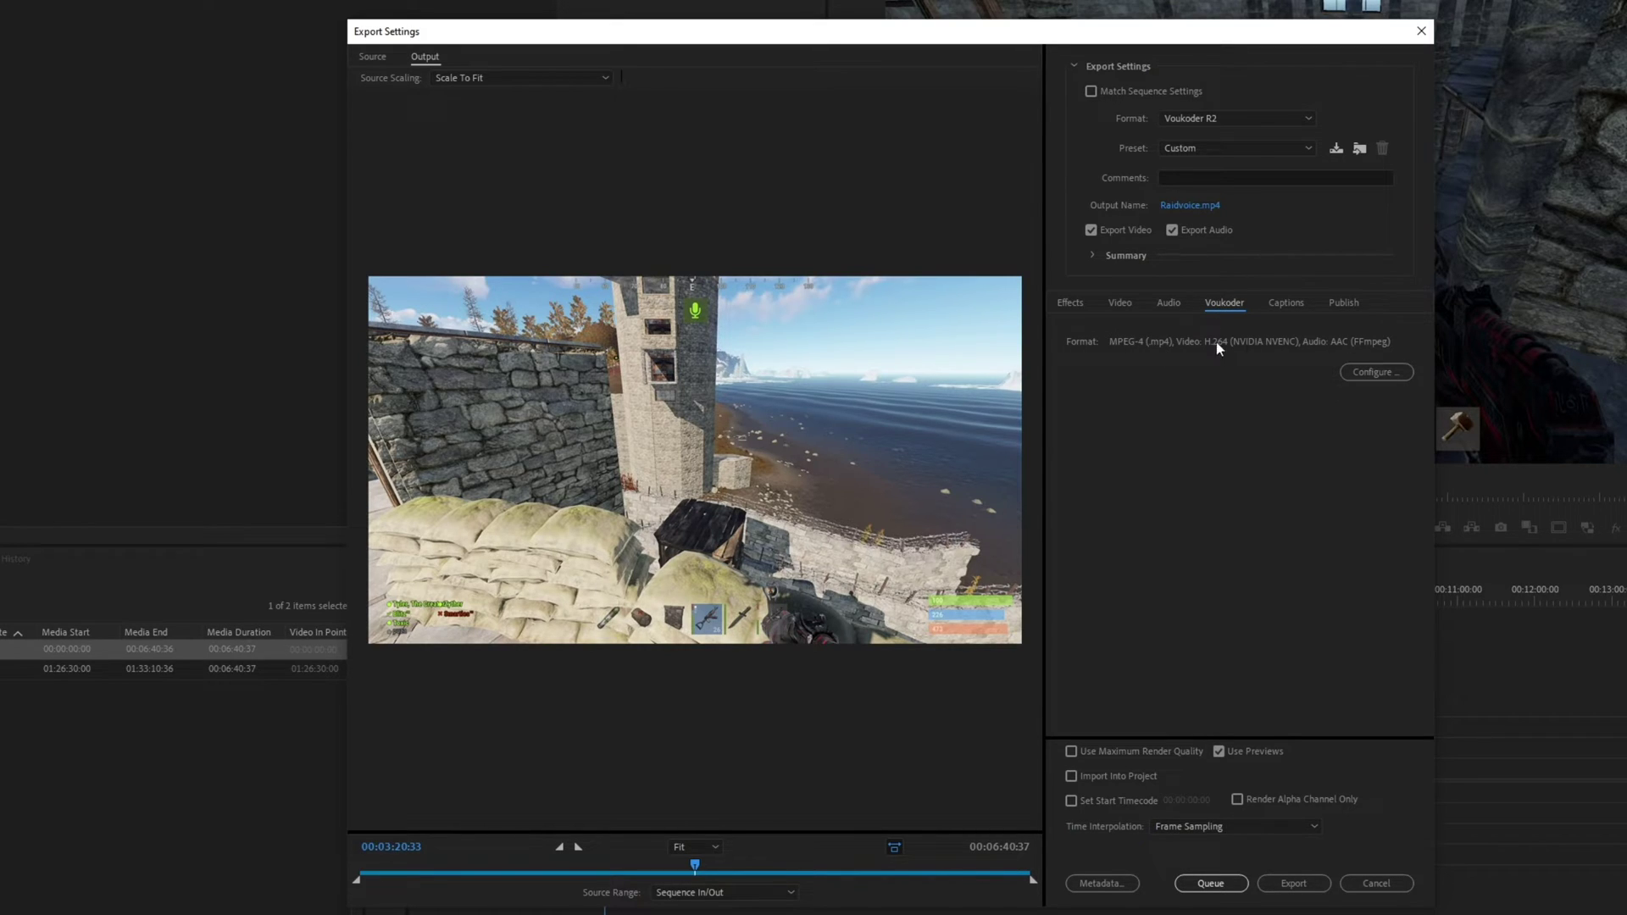
- Open the Voukoder R2 configuration, keeping H.264 (NVIDIA NVENC) video and AAC (FFmpeg) audio encoders
{"action": "left_click", "coordinate": [1376, 372]}
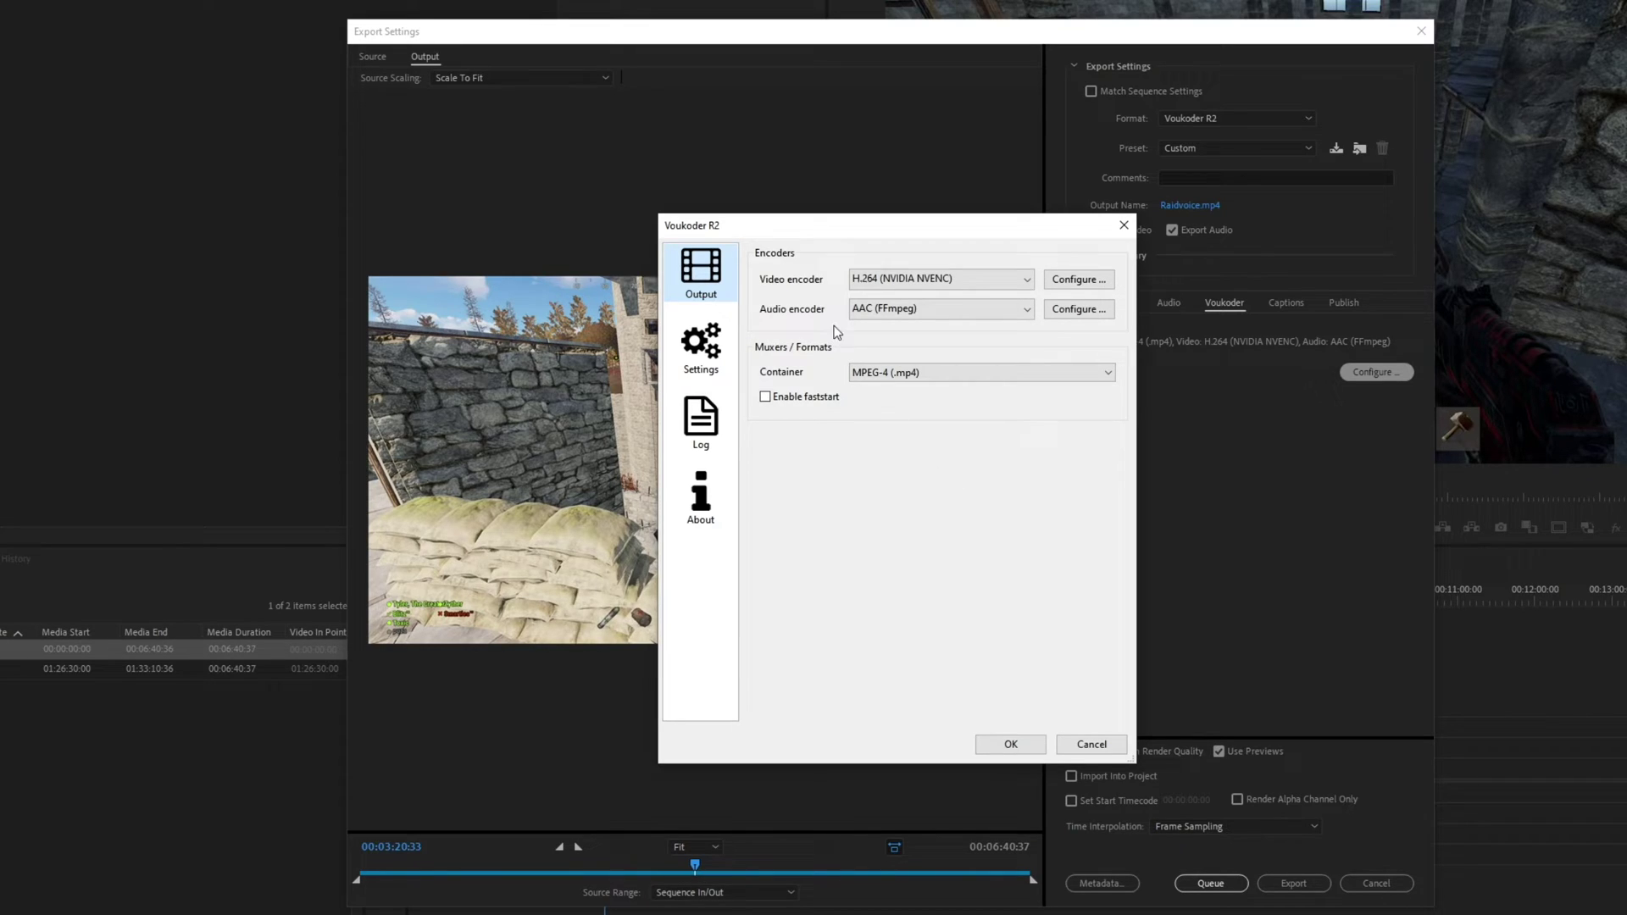
{"action": "left_click", "coordinate": [874, 282]}
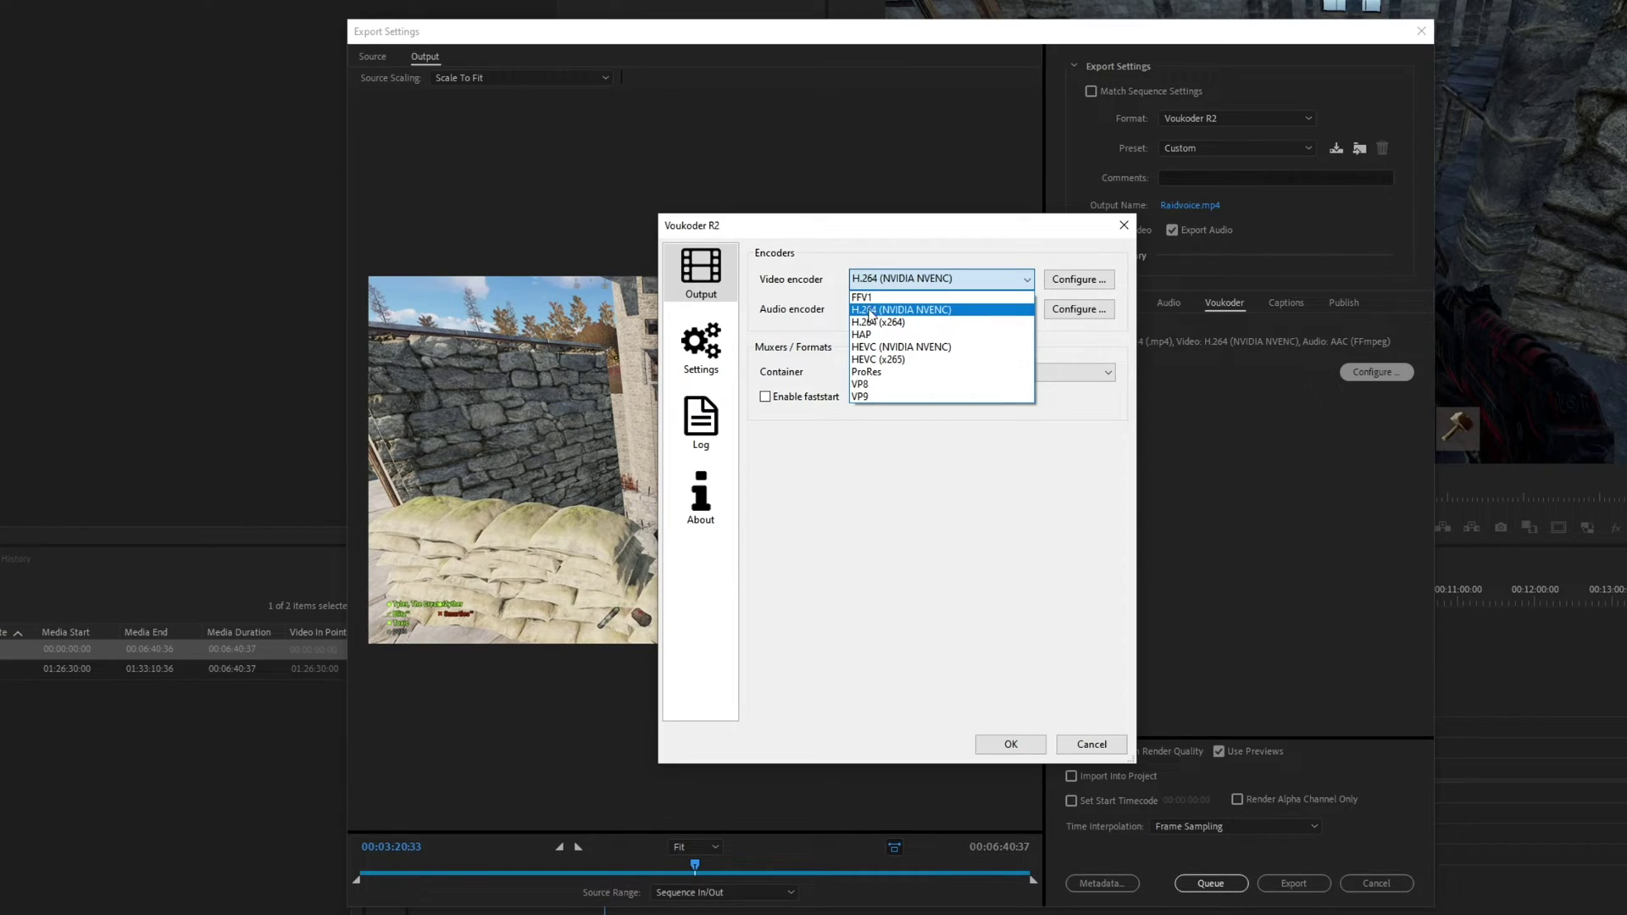
{"action": "left_click", "coordinate": [973, 261]}
{"action": "left_click", "coordinate": [886, 308]}
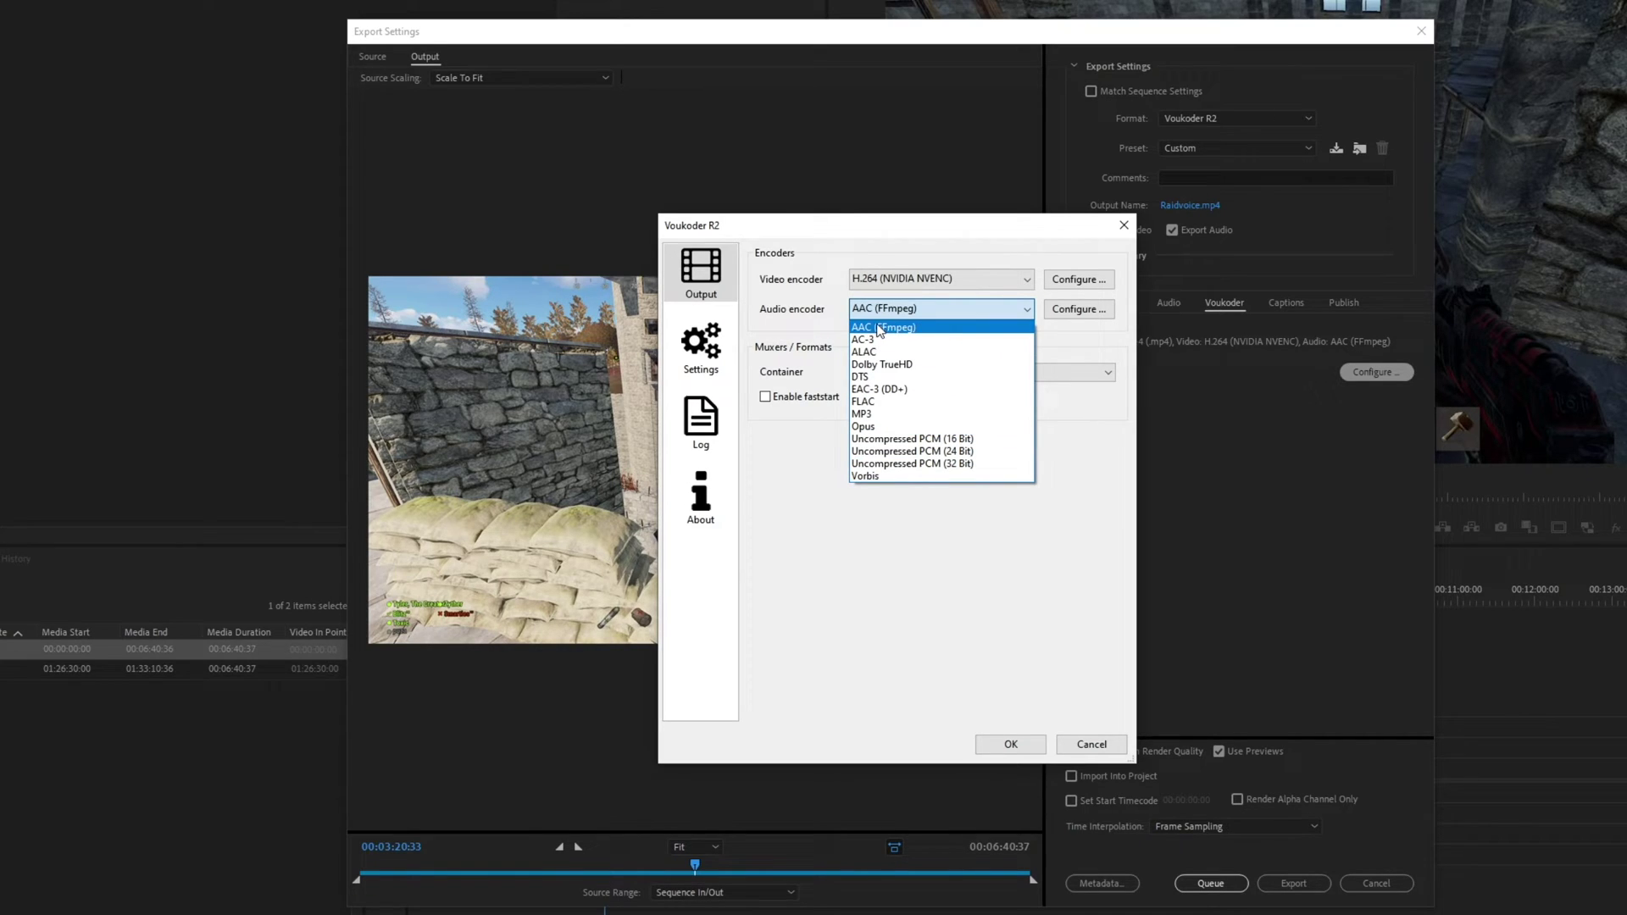
{"action": "left_click", "coordinate": [947, 305]}
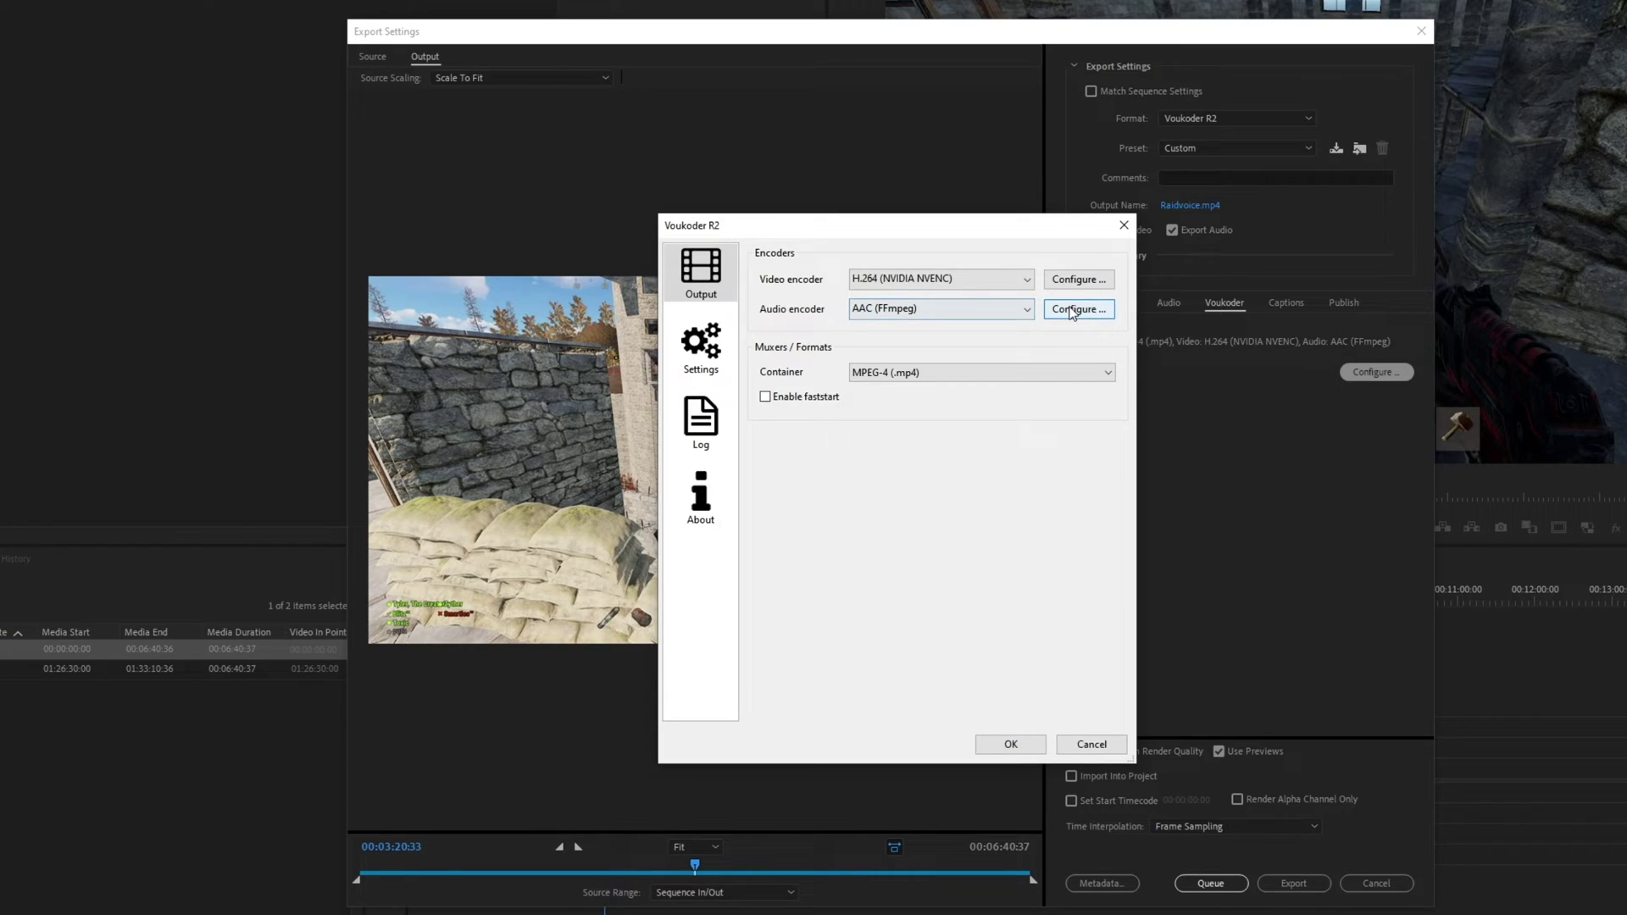
- Verify the AAC options, 512 kbit/s bitrate and Main profile, and confirm them
{"action": "left_click", "coordinate": [1072, 311]}
{"action": "left_click", "coordinate": [941, 323]}
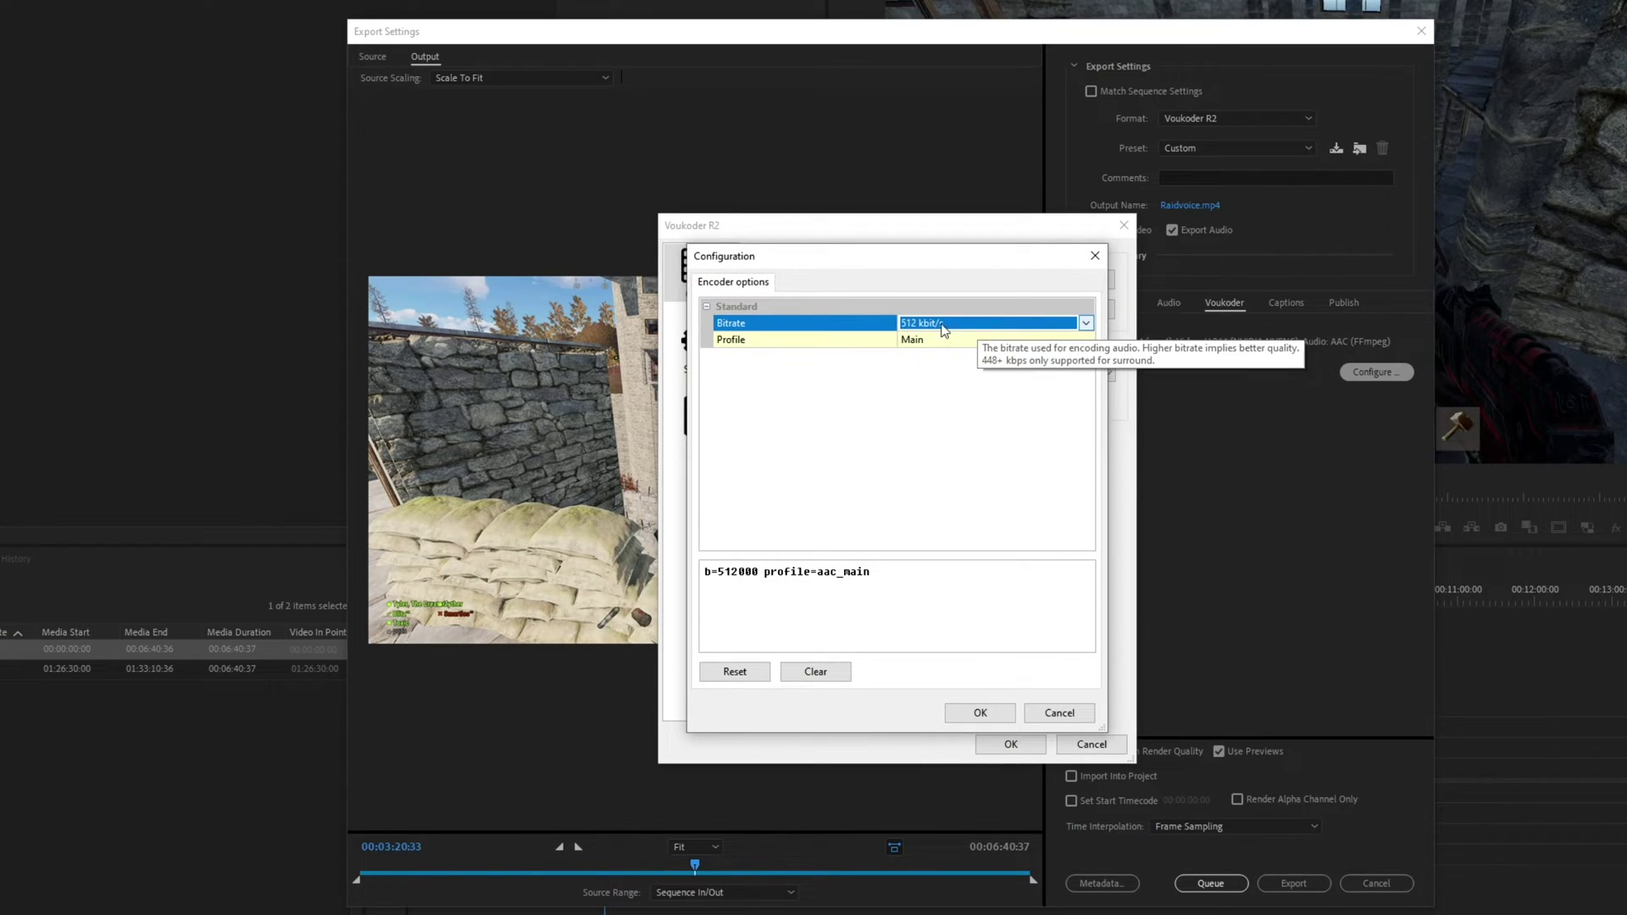
{"action": "left_click", "coordinate": [940, 339]}
{"action": "left_click", "coordinate": [941, 340]}
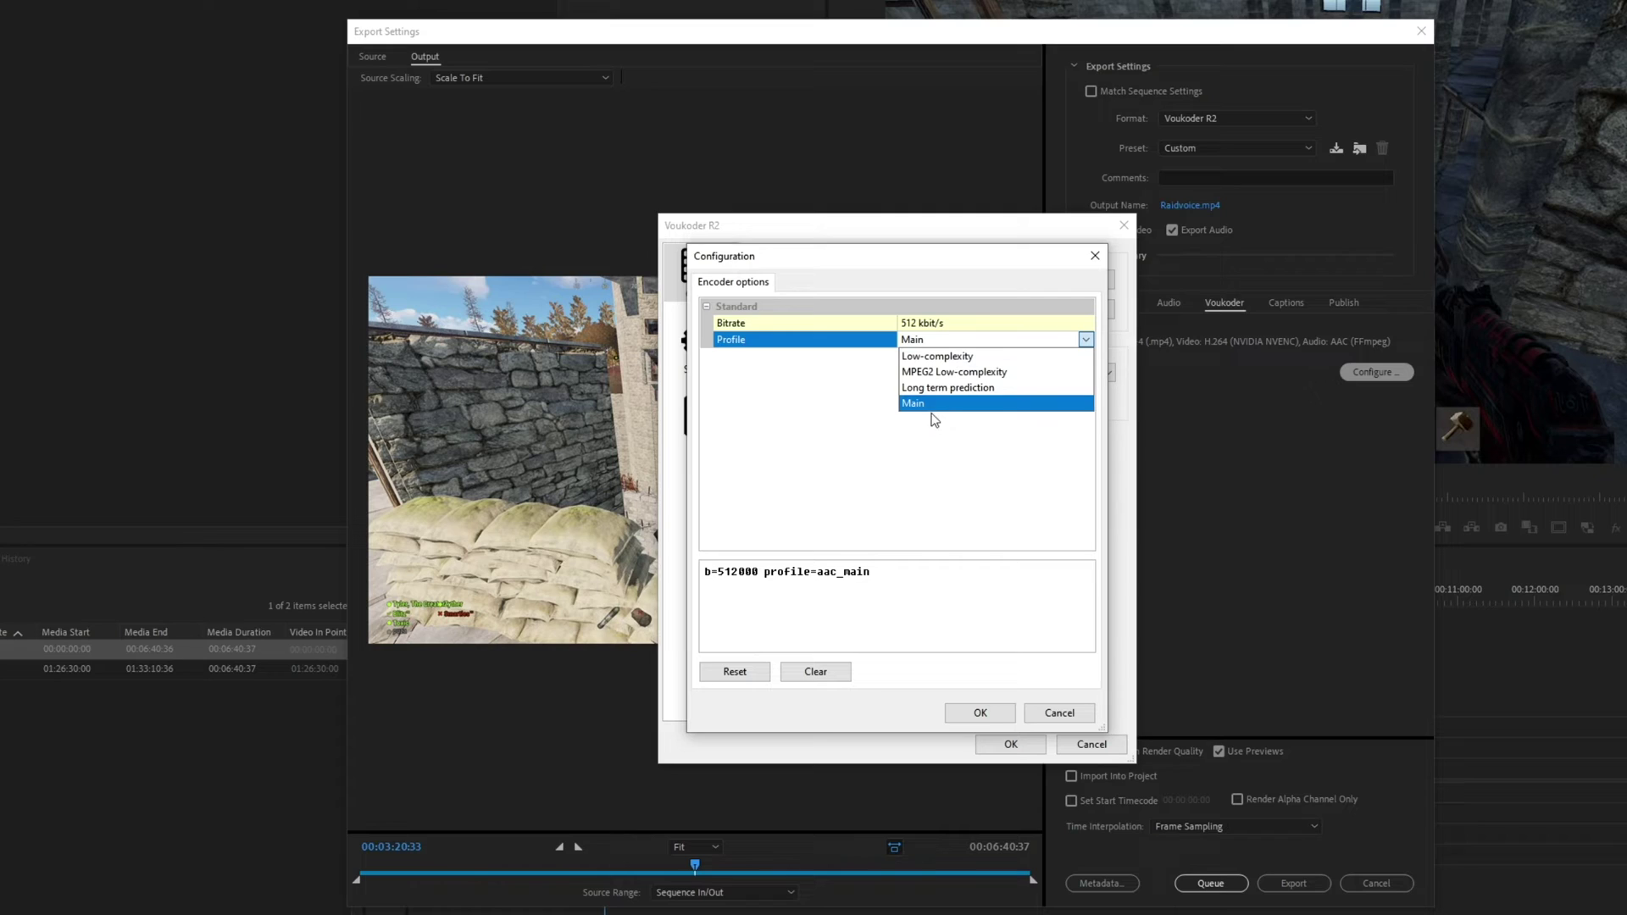
{"action": "left_click", "coordinate": [919, 325]}
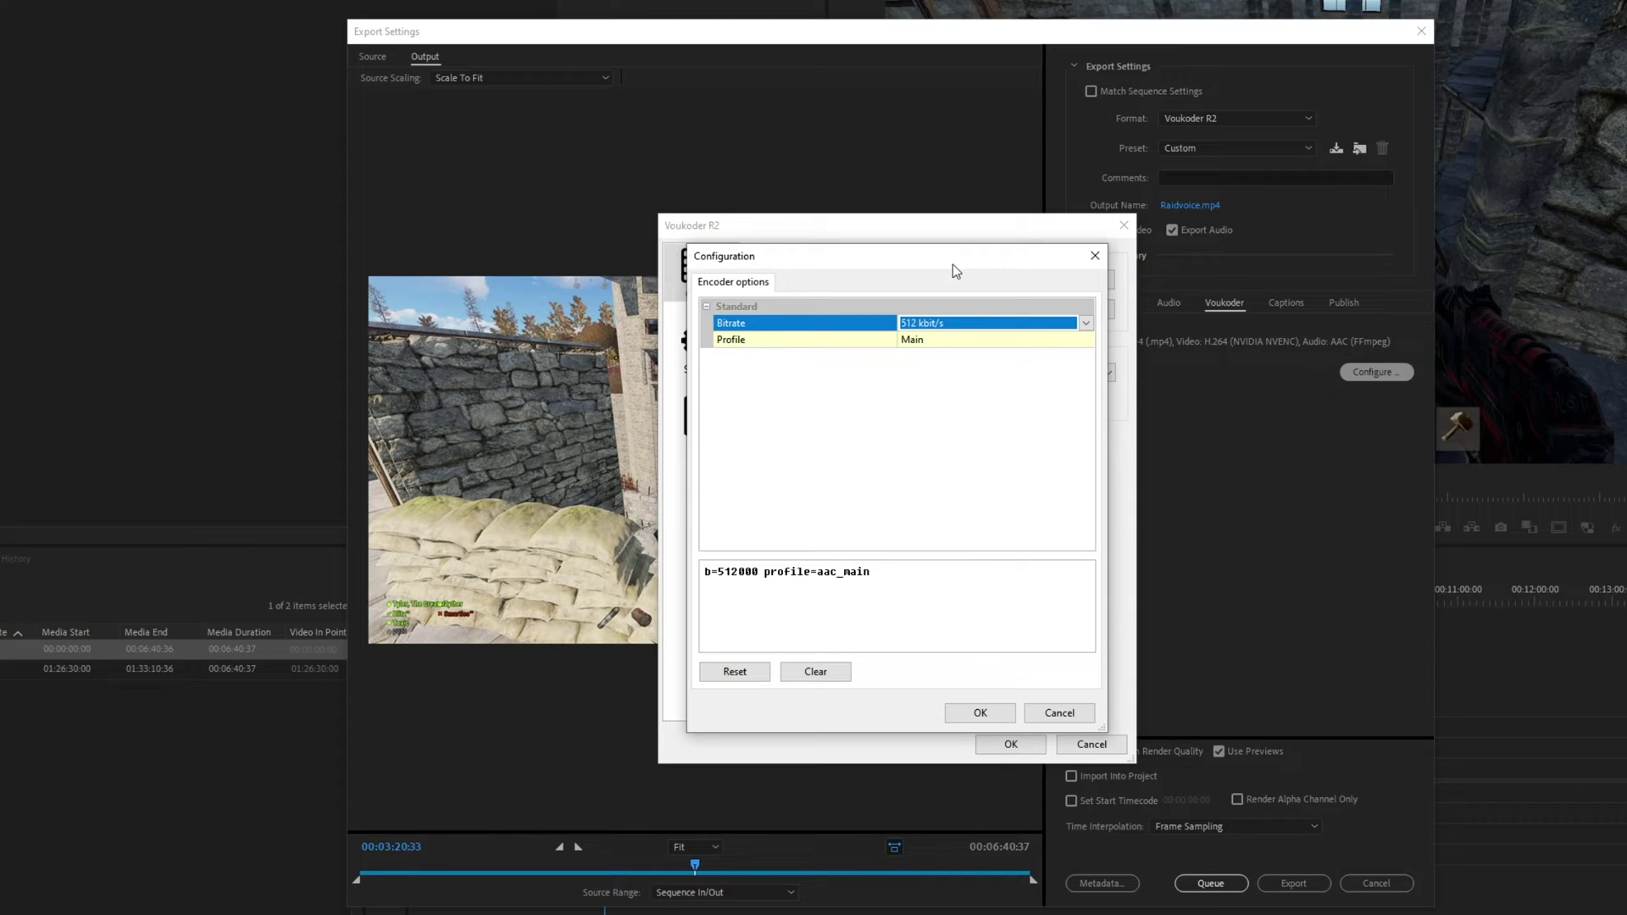
{"action": "left_click", "coordinate": [983, 711]}
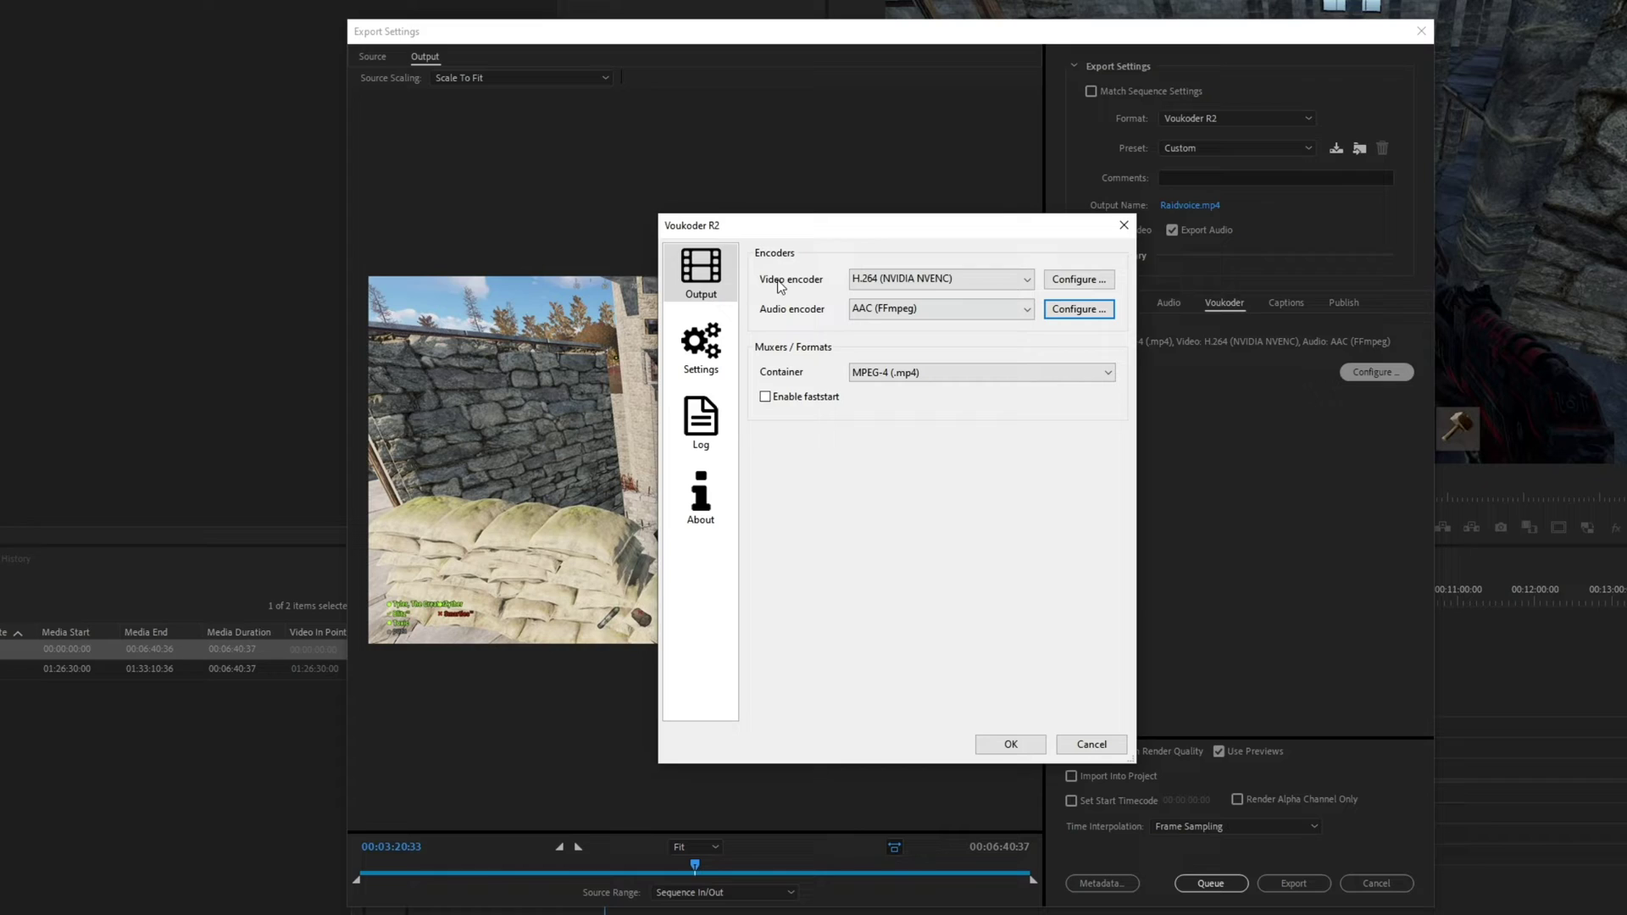
- In the NVENC options, keep the GeForce GTX 1080 Ti GPU and Constant Quantizer (QP) rate control
{"action": "left_click", "coordinate": [1074, 283]}
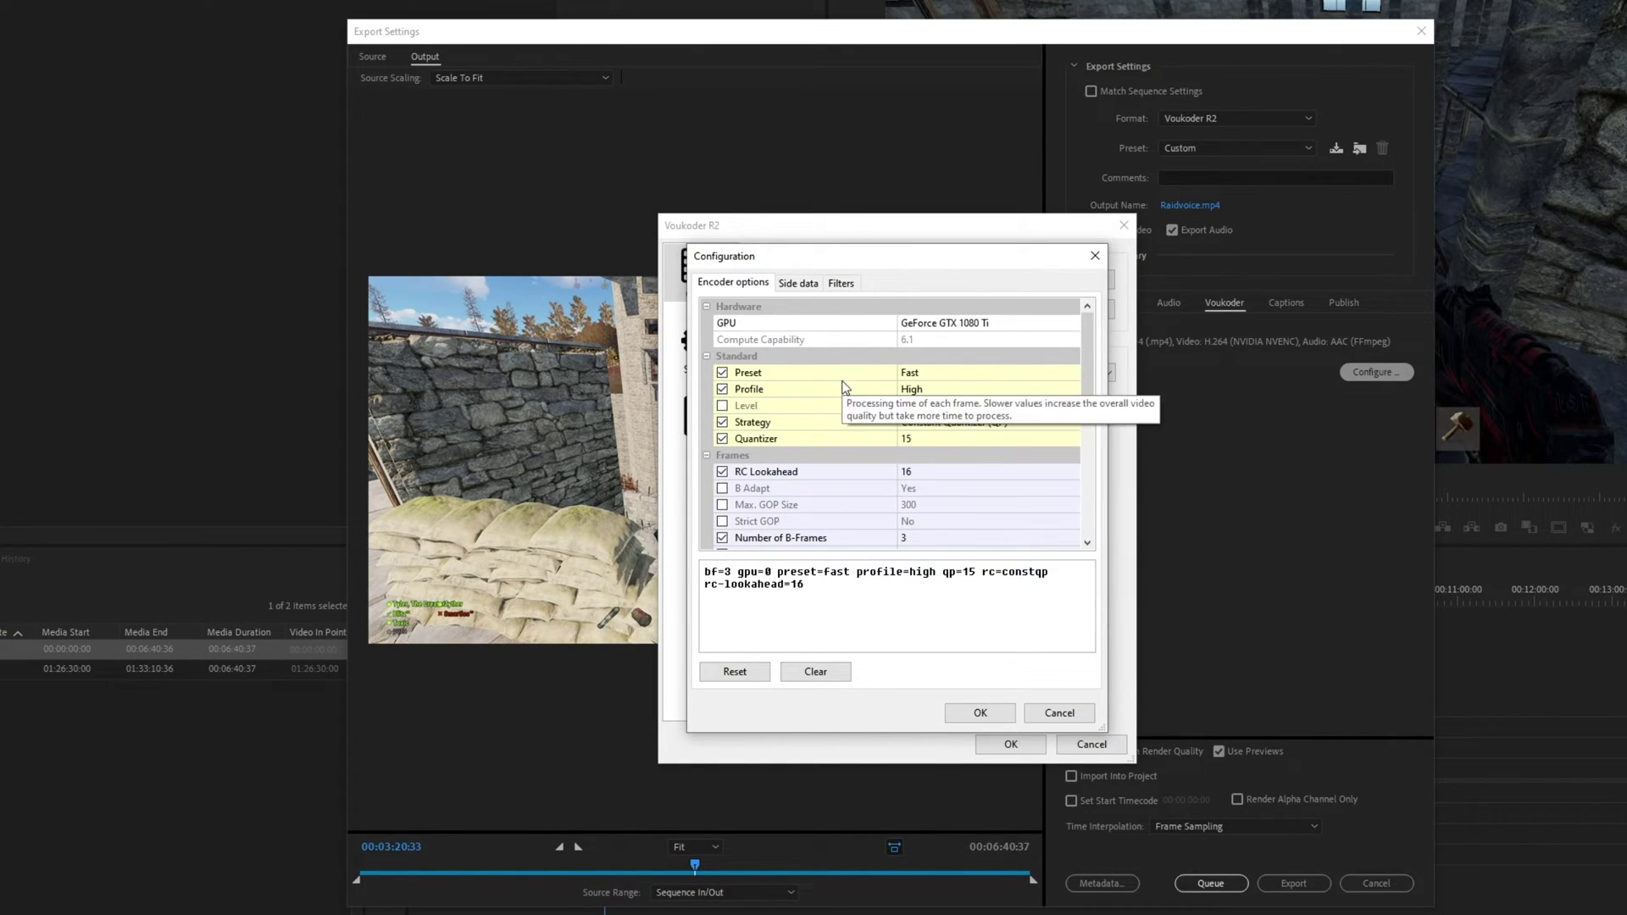
{"action": "left_click", "coordinate": [795, 324]}
{"action": "left_click", "coordinate": [948, 327]}
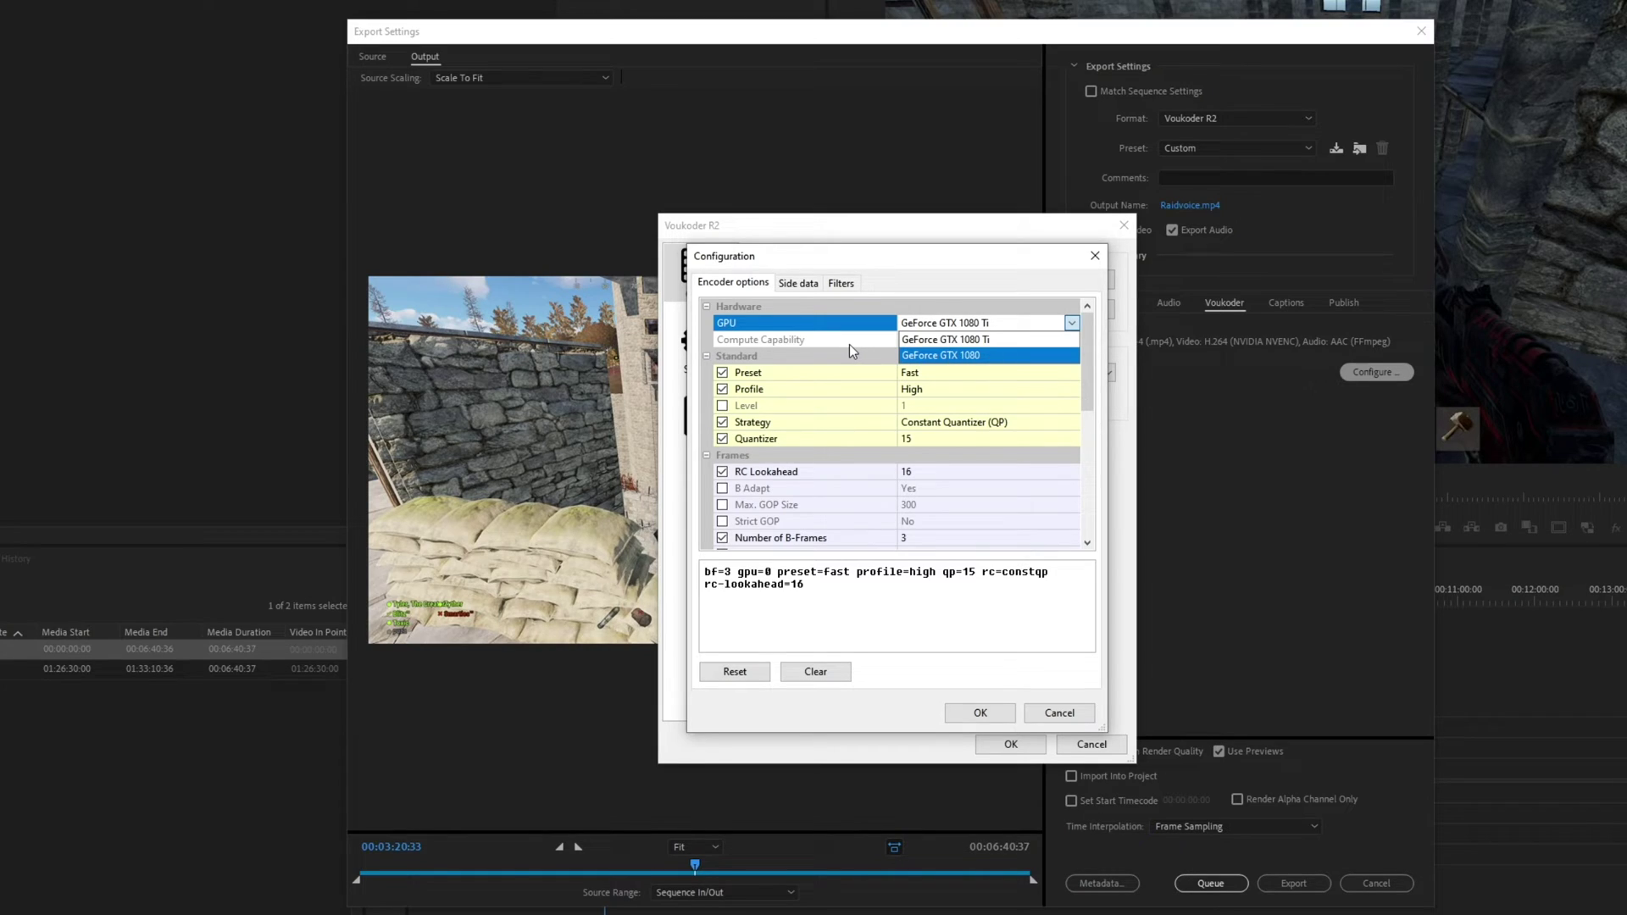
{"action": "left_click", "coordinate": [832, 389]}
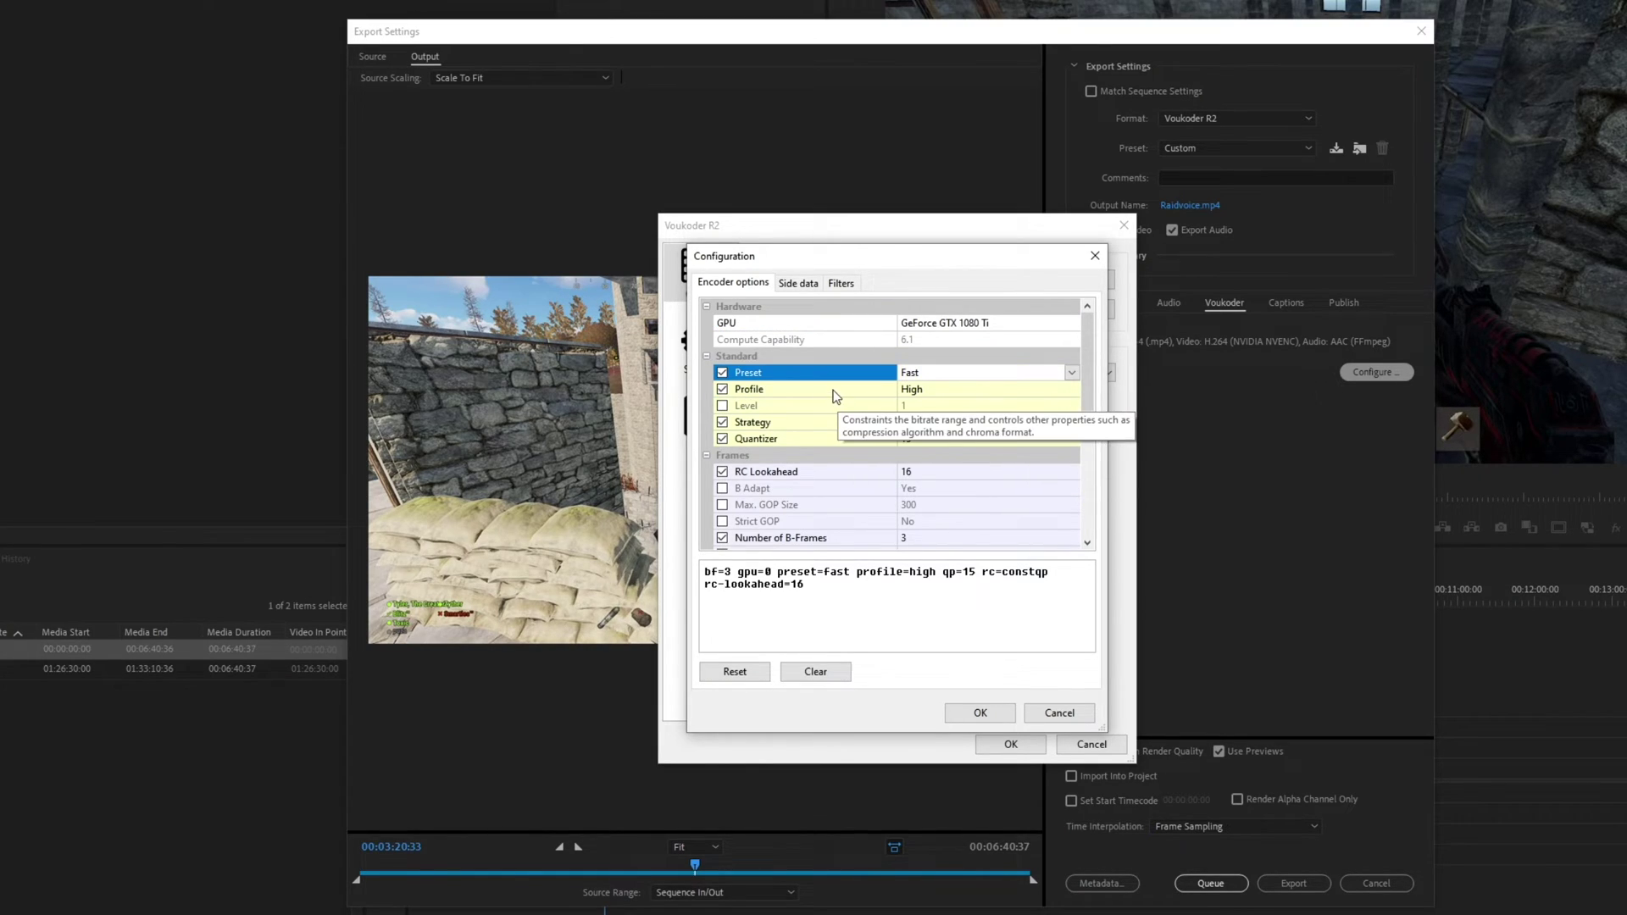
{"action": "left_click", "coordinate": [963, 424]}
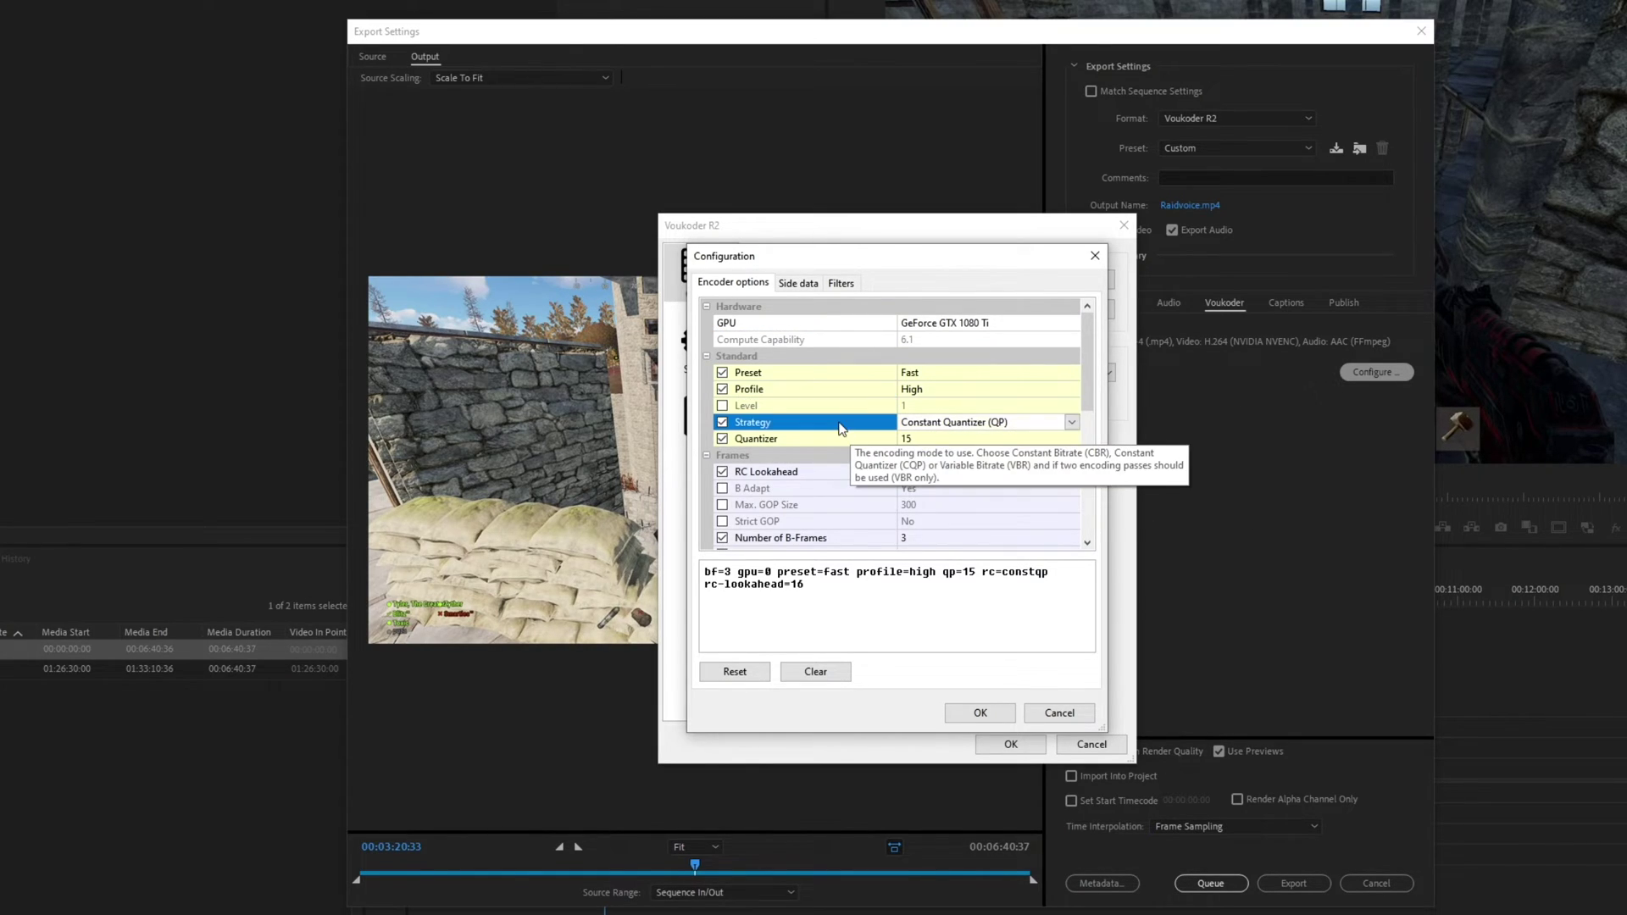
{"action": "left_click", "coordinate": [964, 424]}
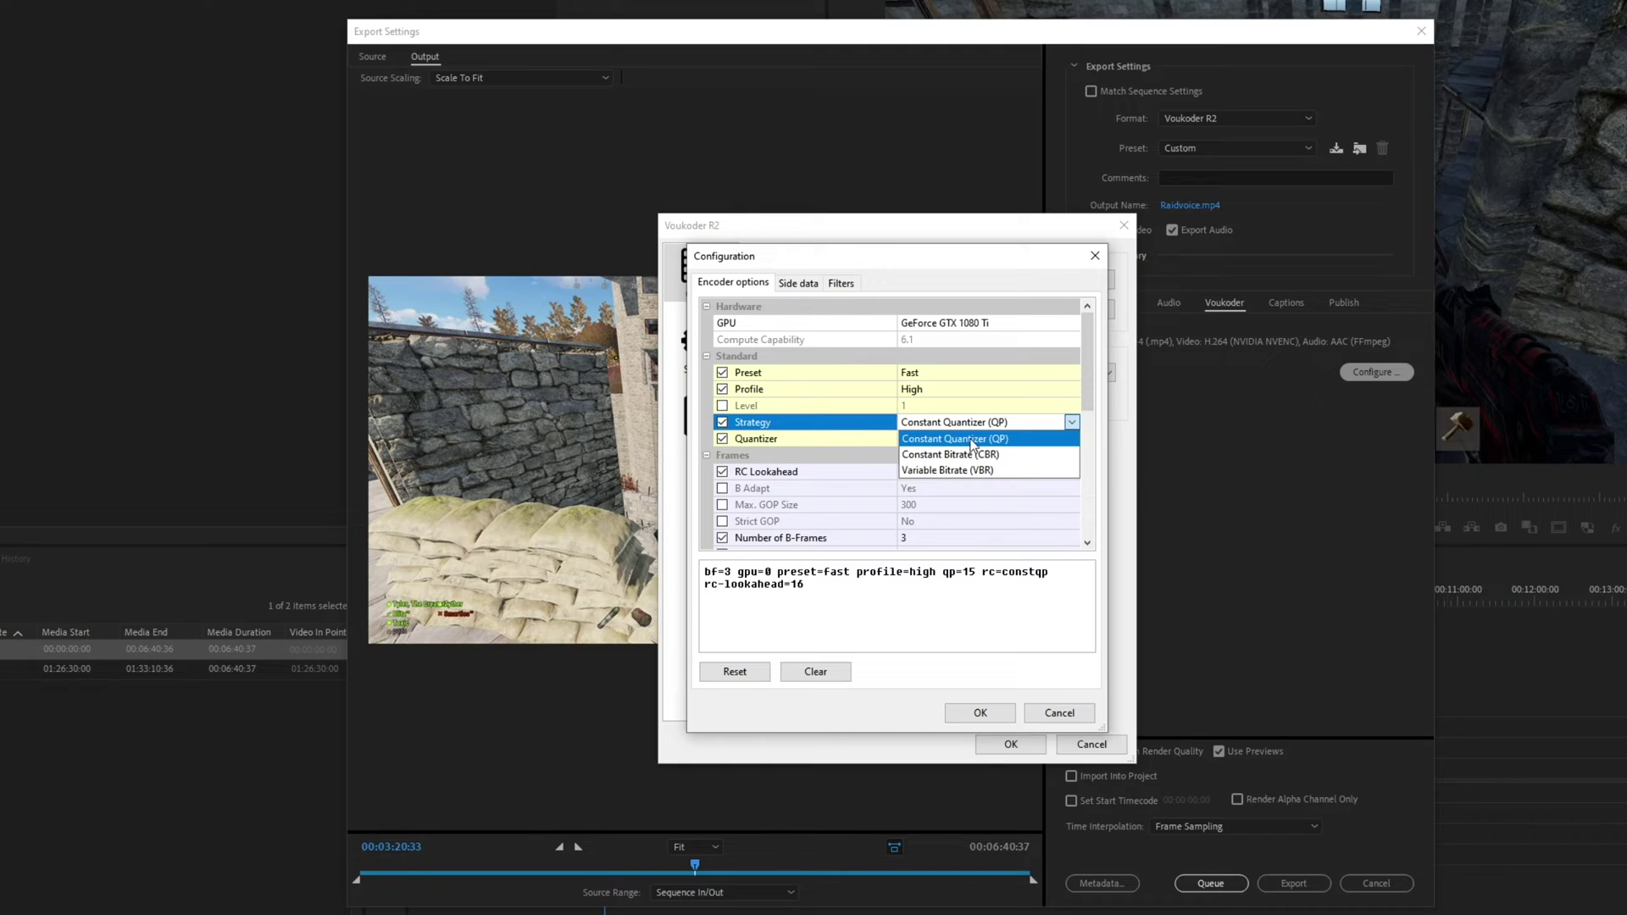
{"action": "left_click", "coordinate": [949, 429]}
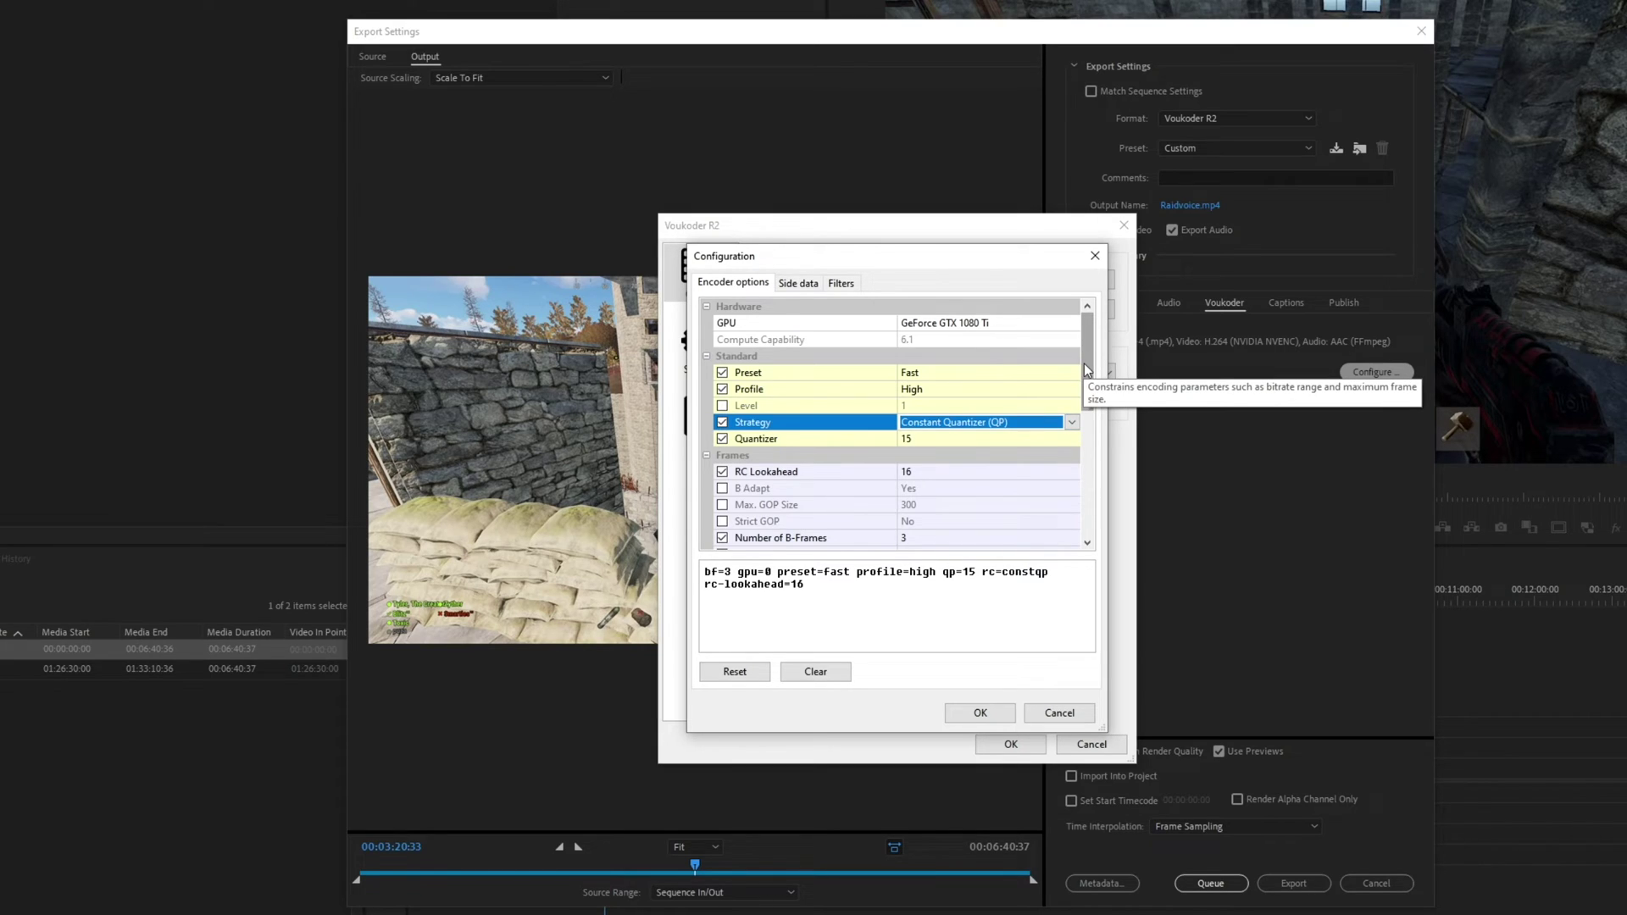
- Check the Number of B-Frames setting, then view the side data and empty Filters list
{"action": "left_click_drag", "start_coordinate": [1084, 369], "coordinate": [1089, 412]}
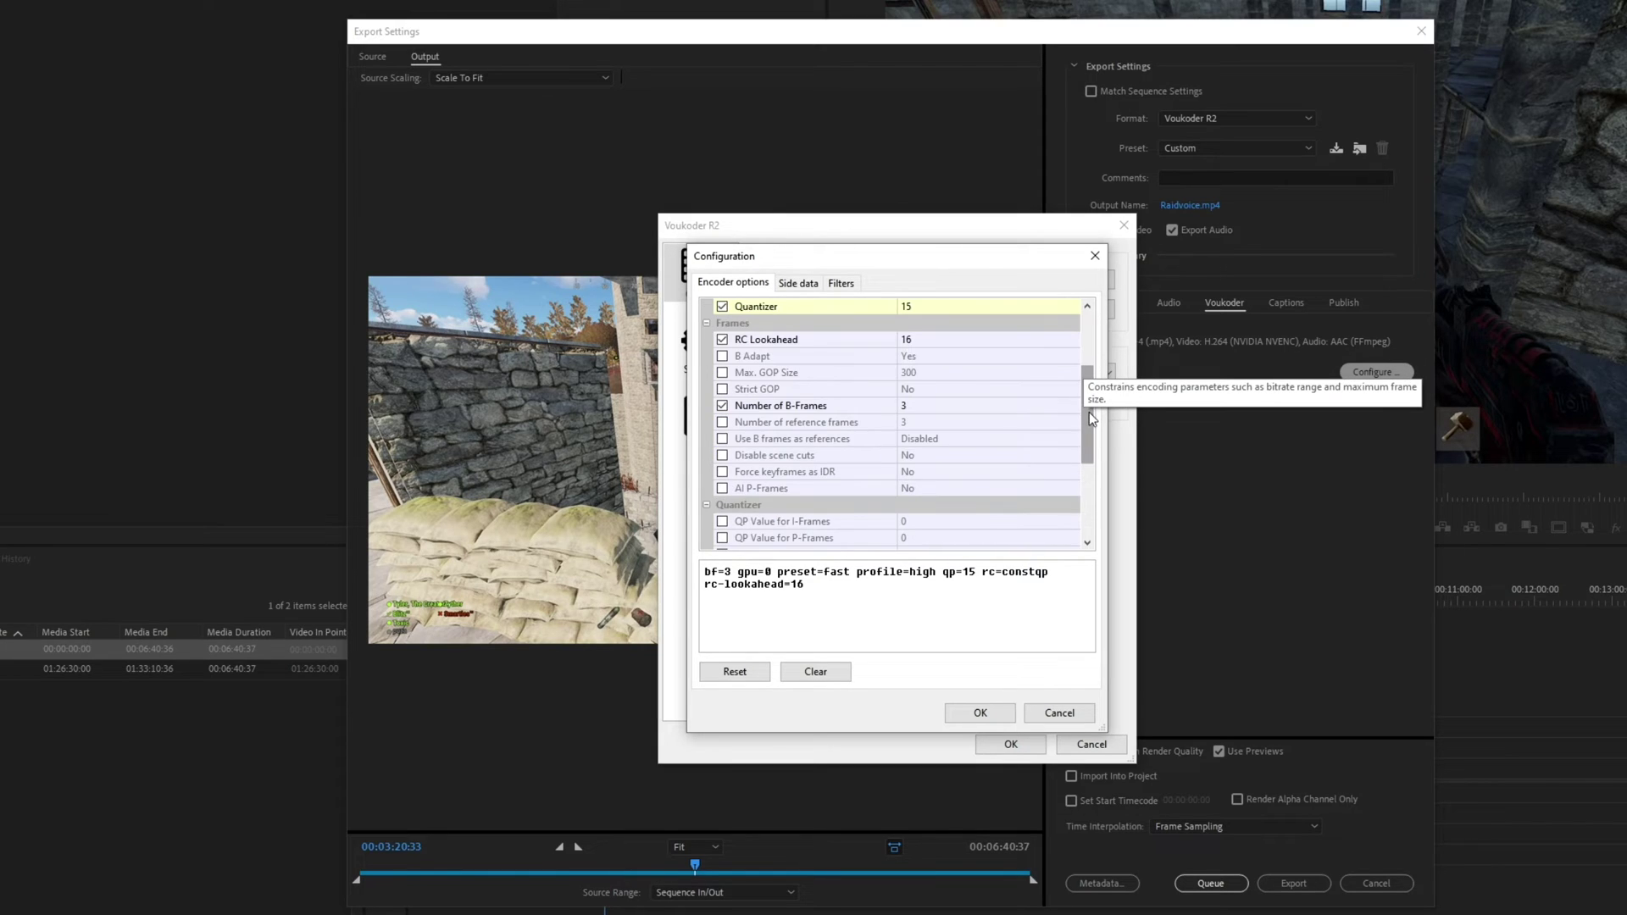
{"action": "left_click", "coordinate": [810, 408]}
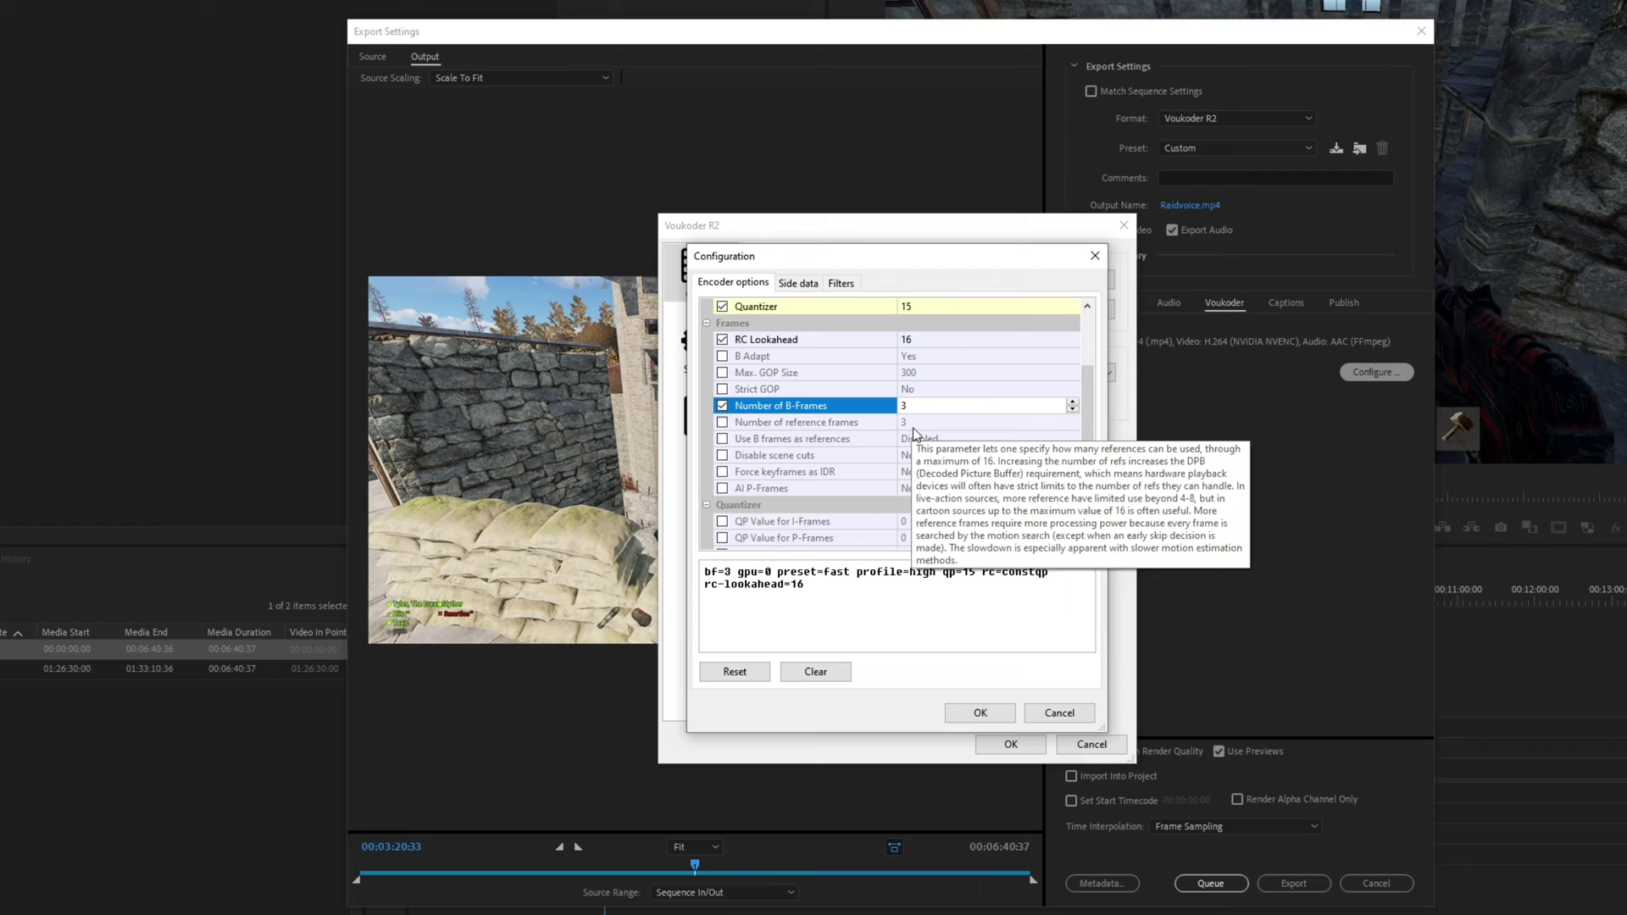
{"action": "left_click_drag", "start_coordinate": [1083, 412], "coordinate": [1075, 349]}
{"action": "left_click", "coordinate": [807, 285]}
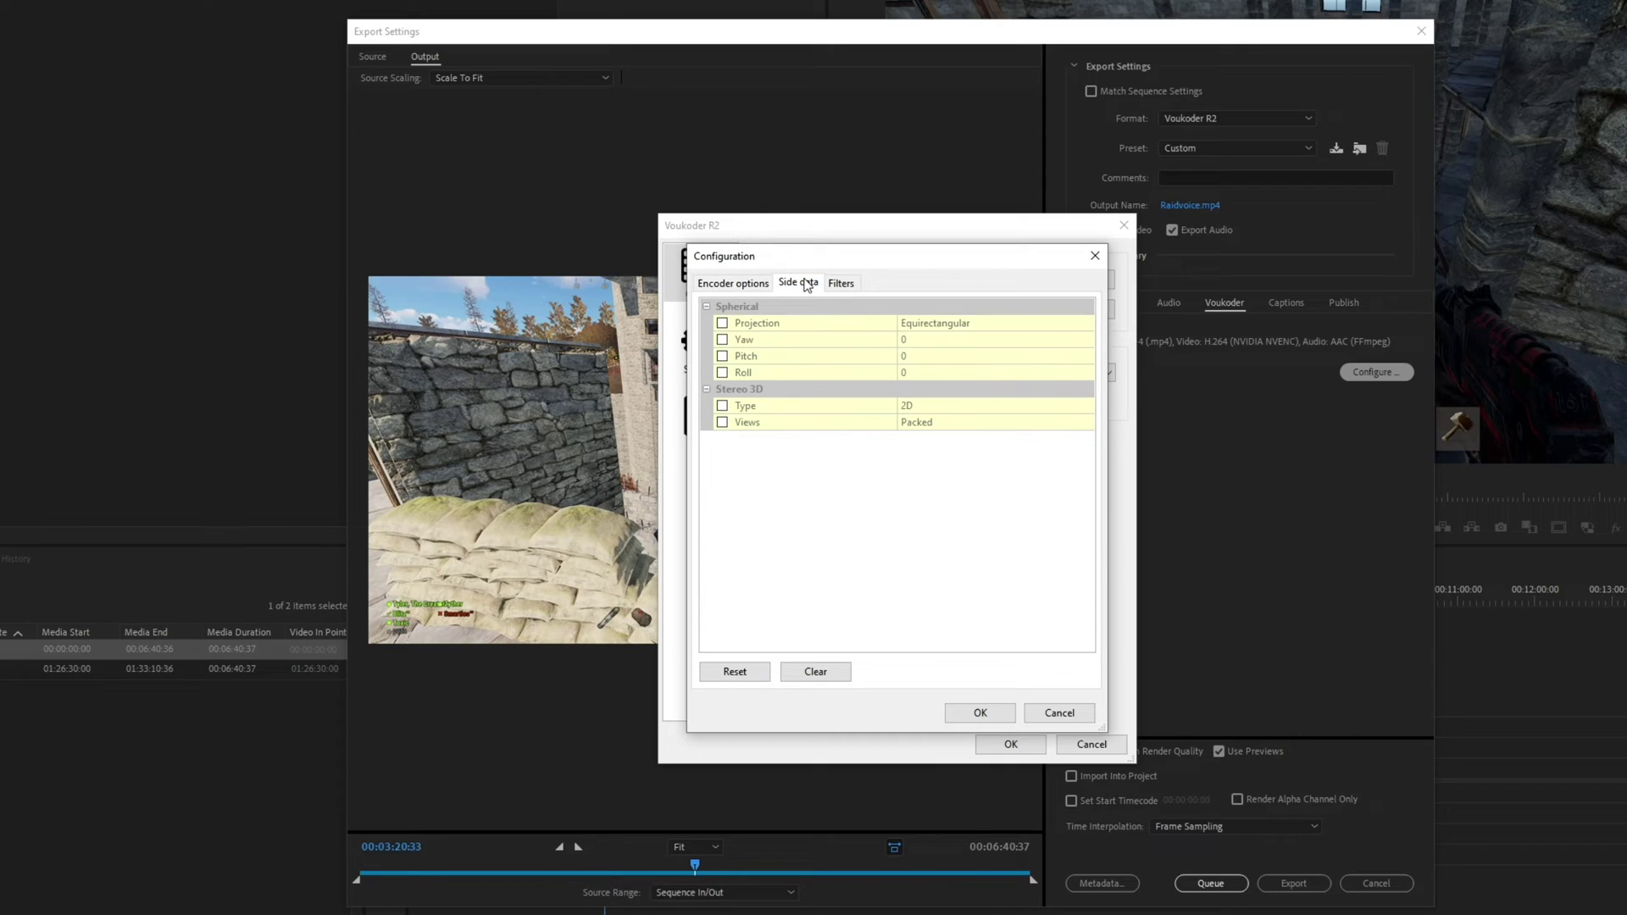
{"action": "left_click", "coordinate": [851, 285]}
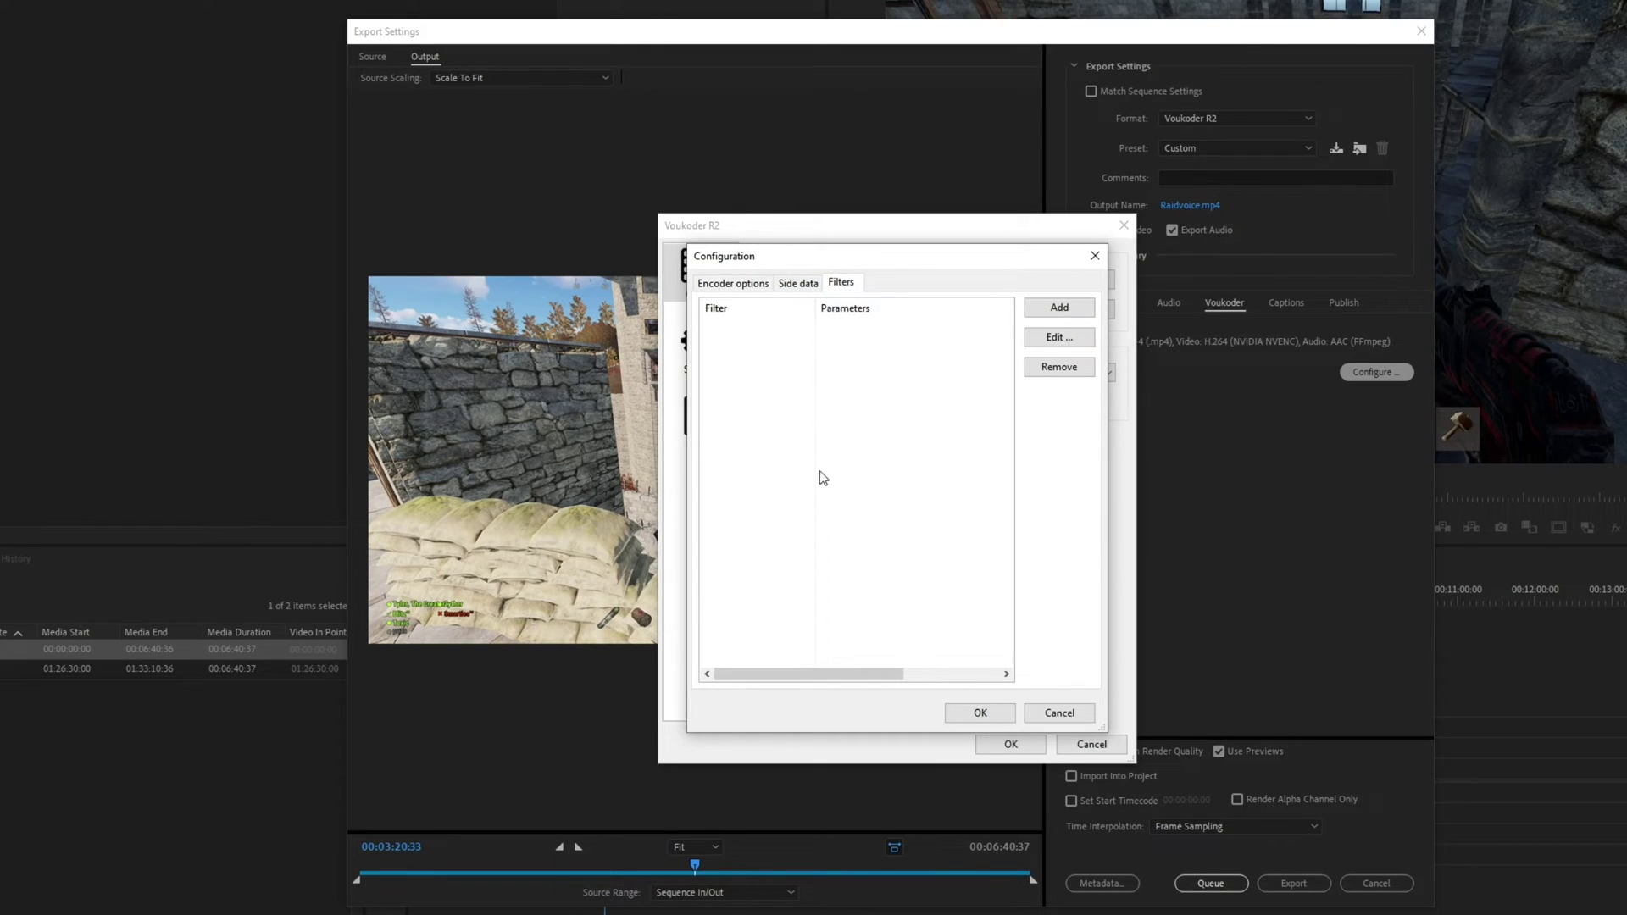
- Close the encoder configuration and keep MPEG-4 as the container, toggling the faststart option
{"action": "left_click", "coordinate": [980, 713]}
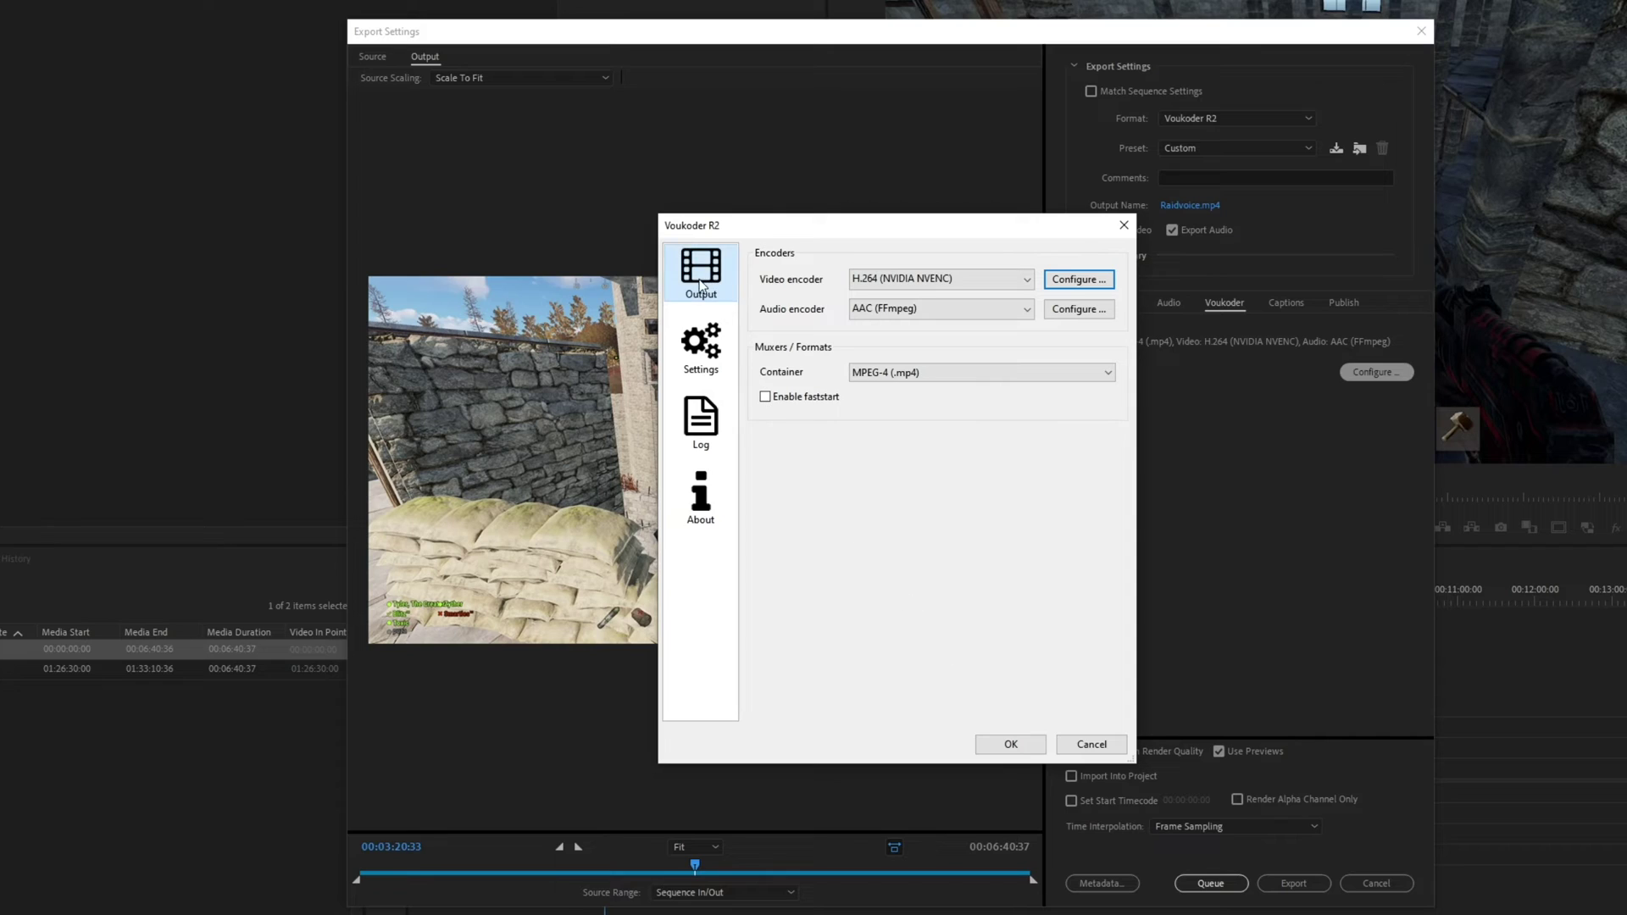
{"action": "left_click", "coordinate": [890, 372]}
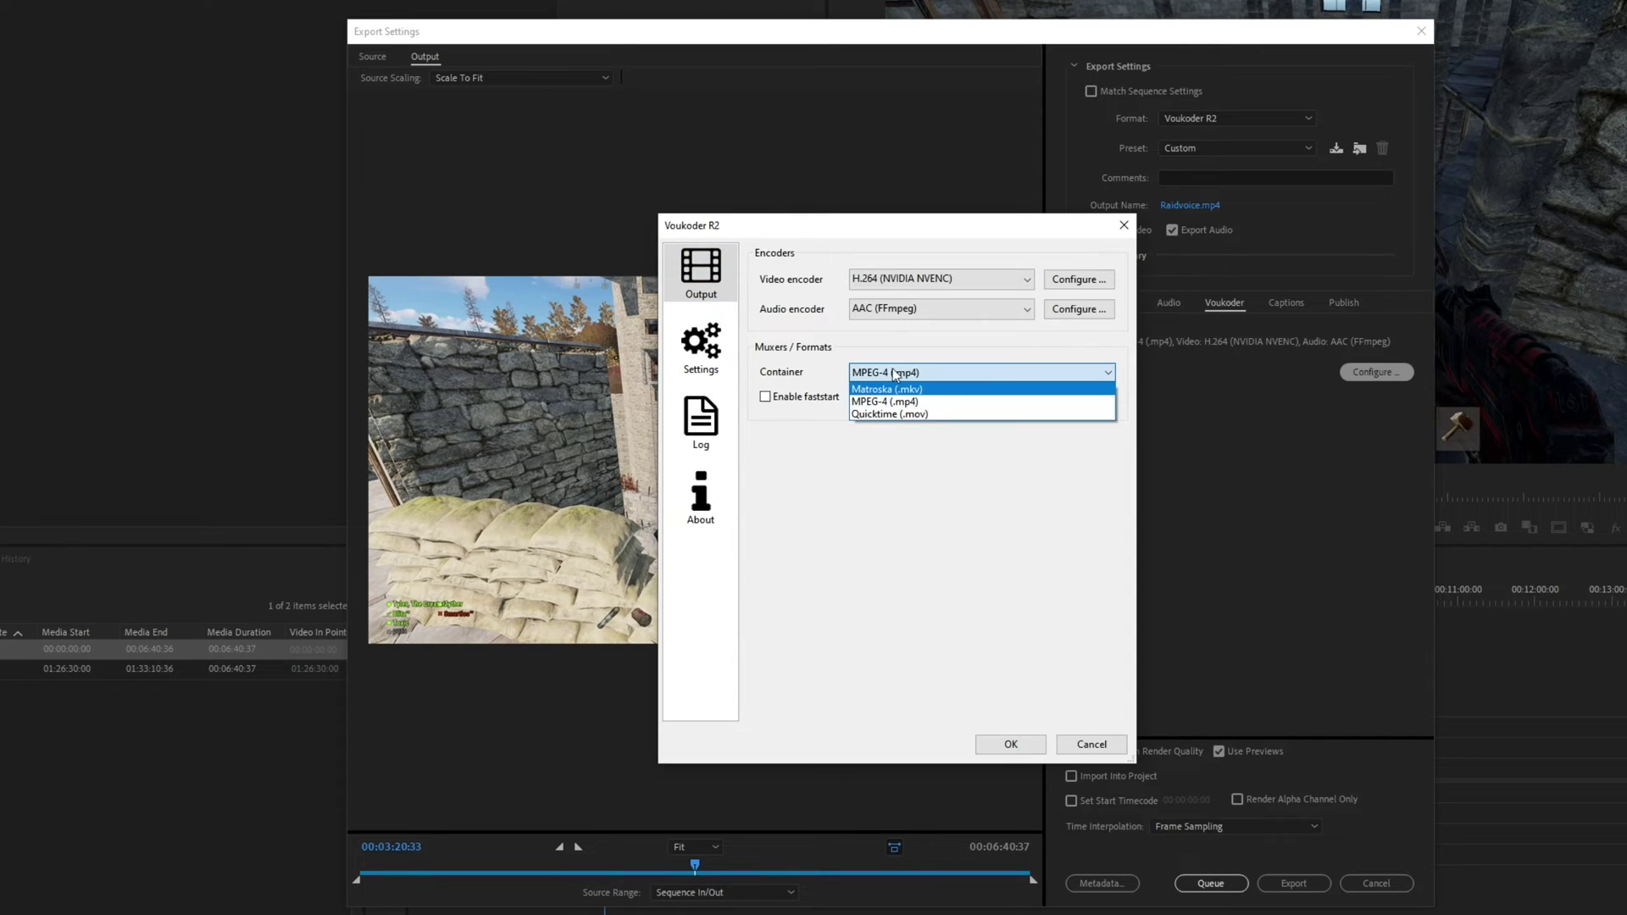
{"action": "left_click", "coordinate": [933, 401]}
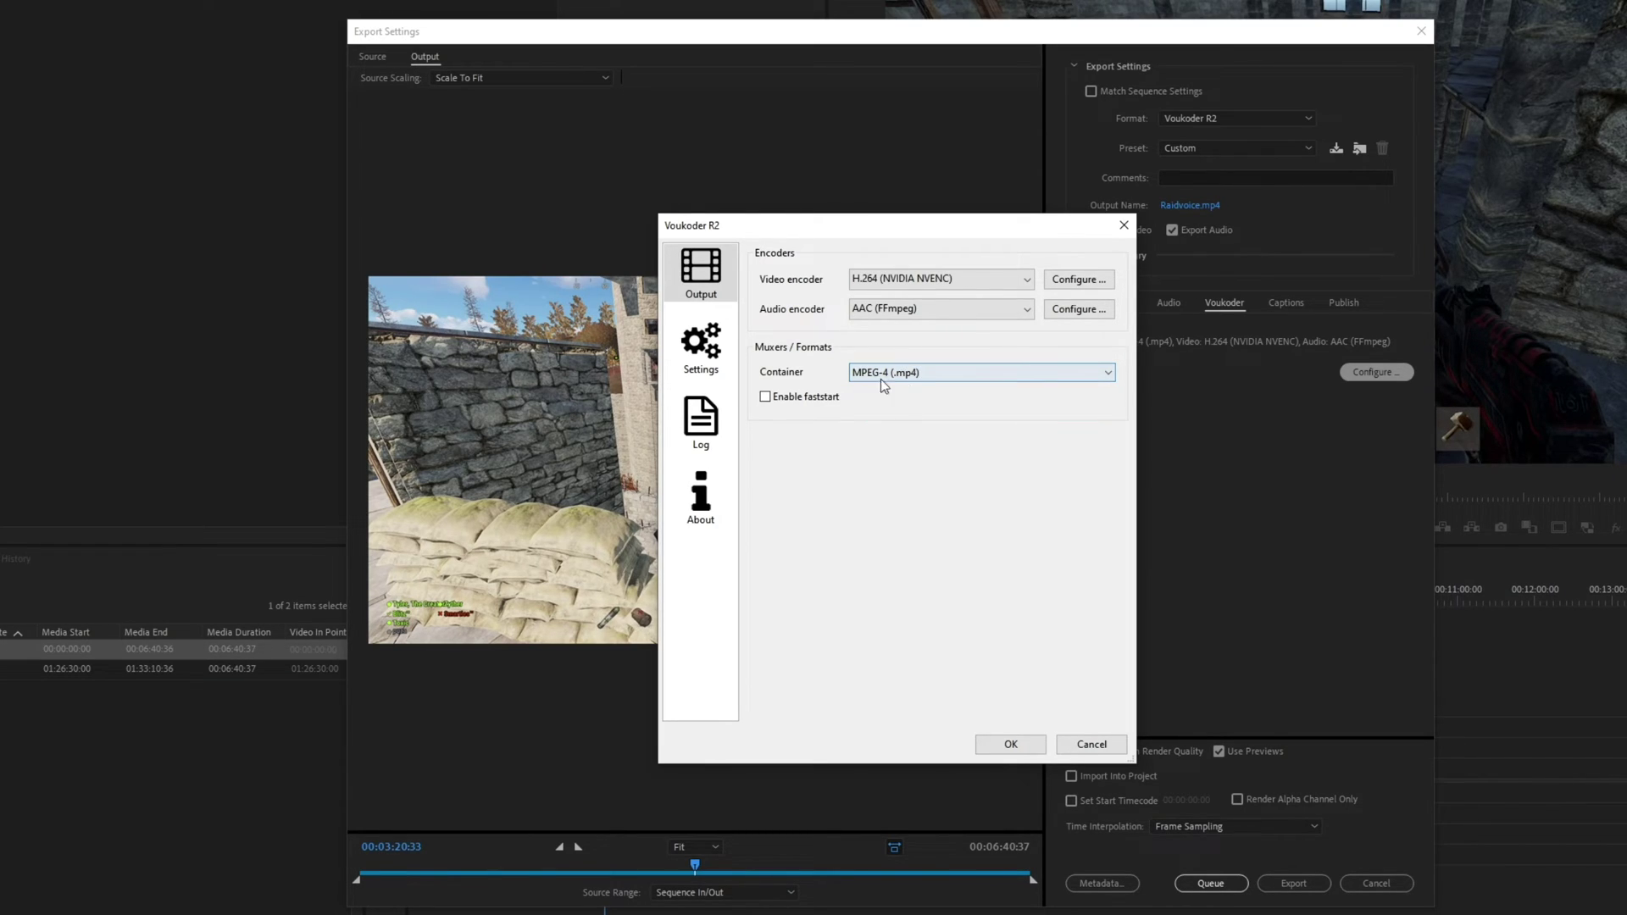
{"action": "left_click", "coordinate": [794, 403]}
- Review the interface language list in Voukoder's general settings, keeping English
{"action": "left_click", "coordinate": [703, 339]}
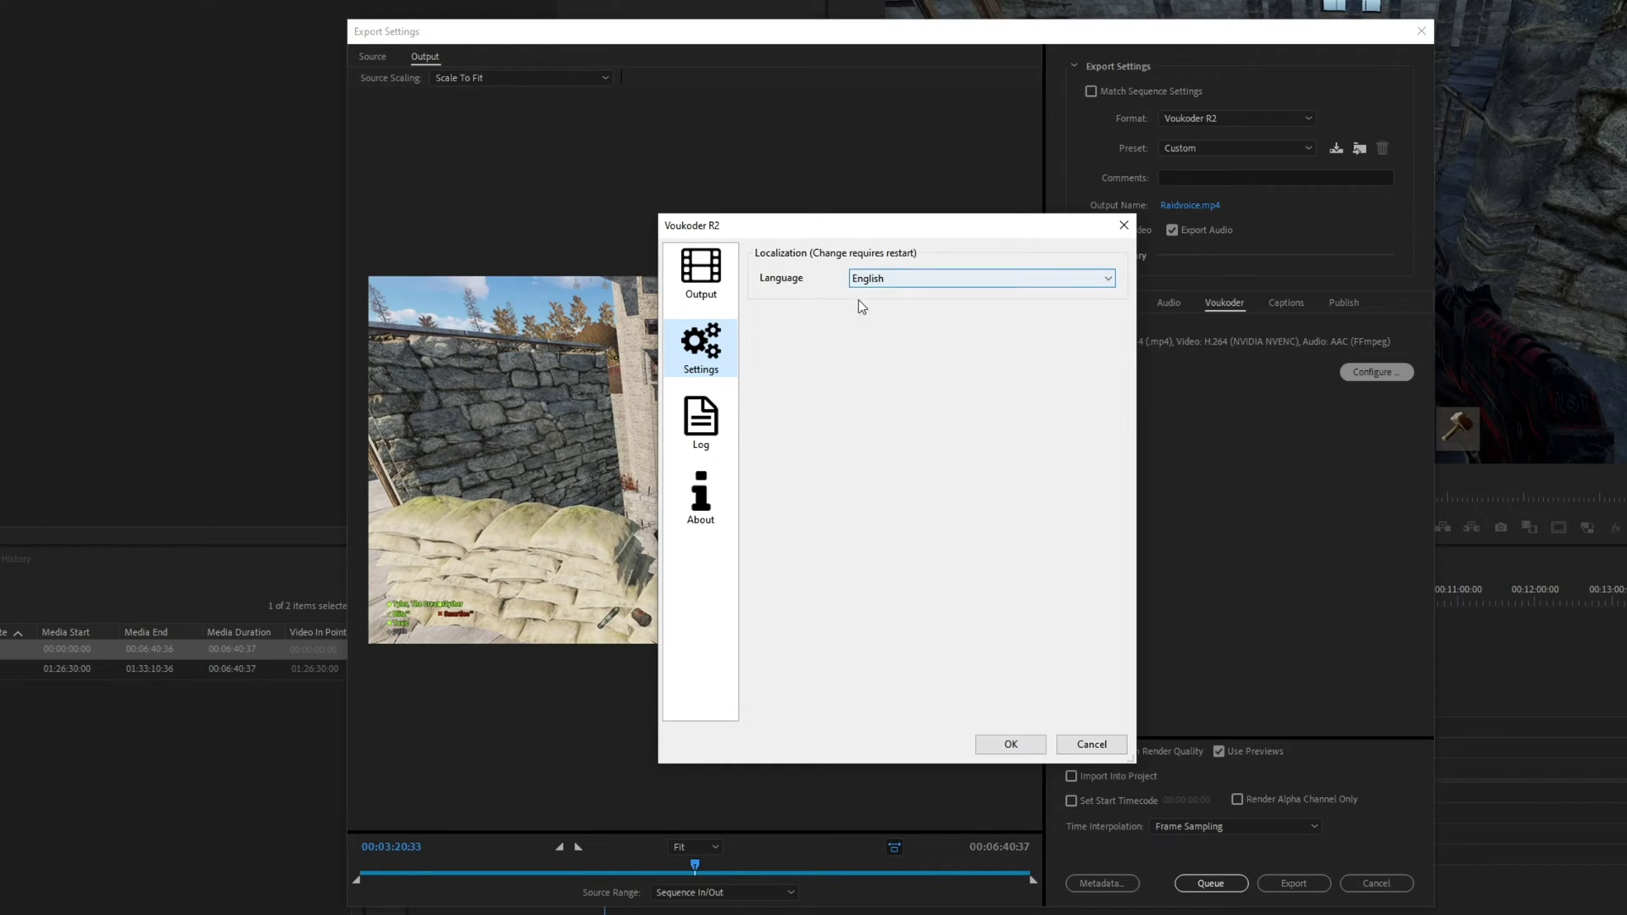
{"action": "left_click", "coordinate": [886, 278]}
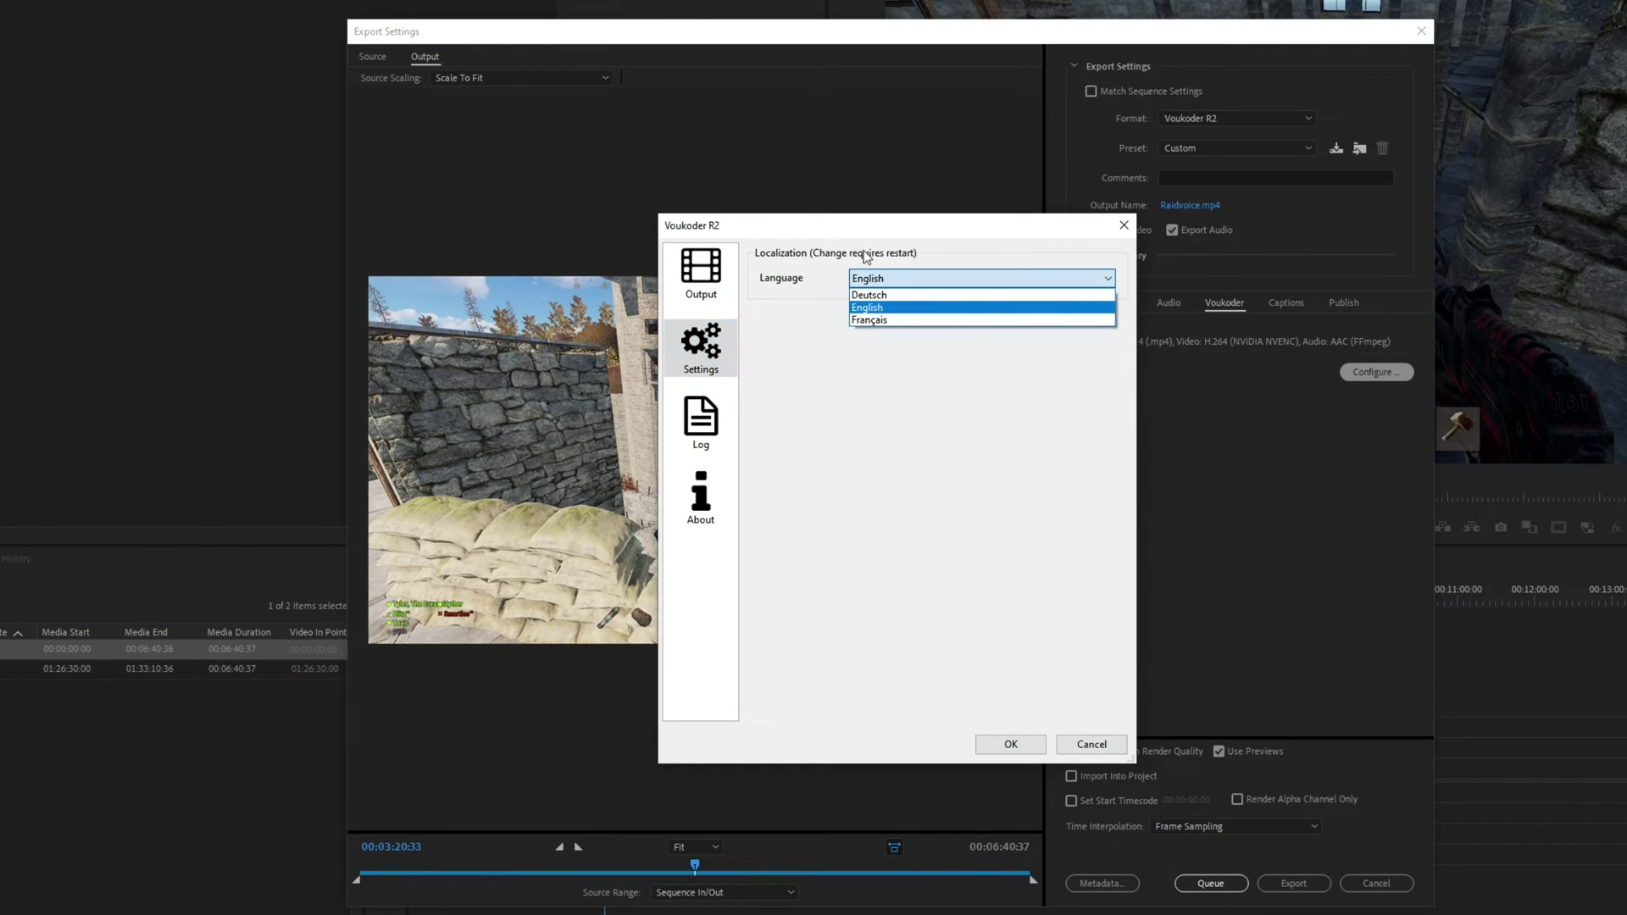
{"action": "left_click", "coordinate": [862, 250]}
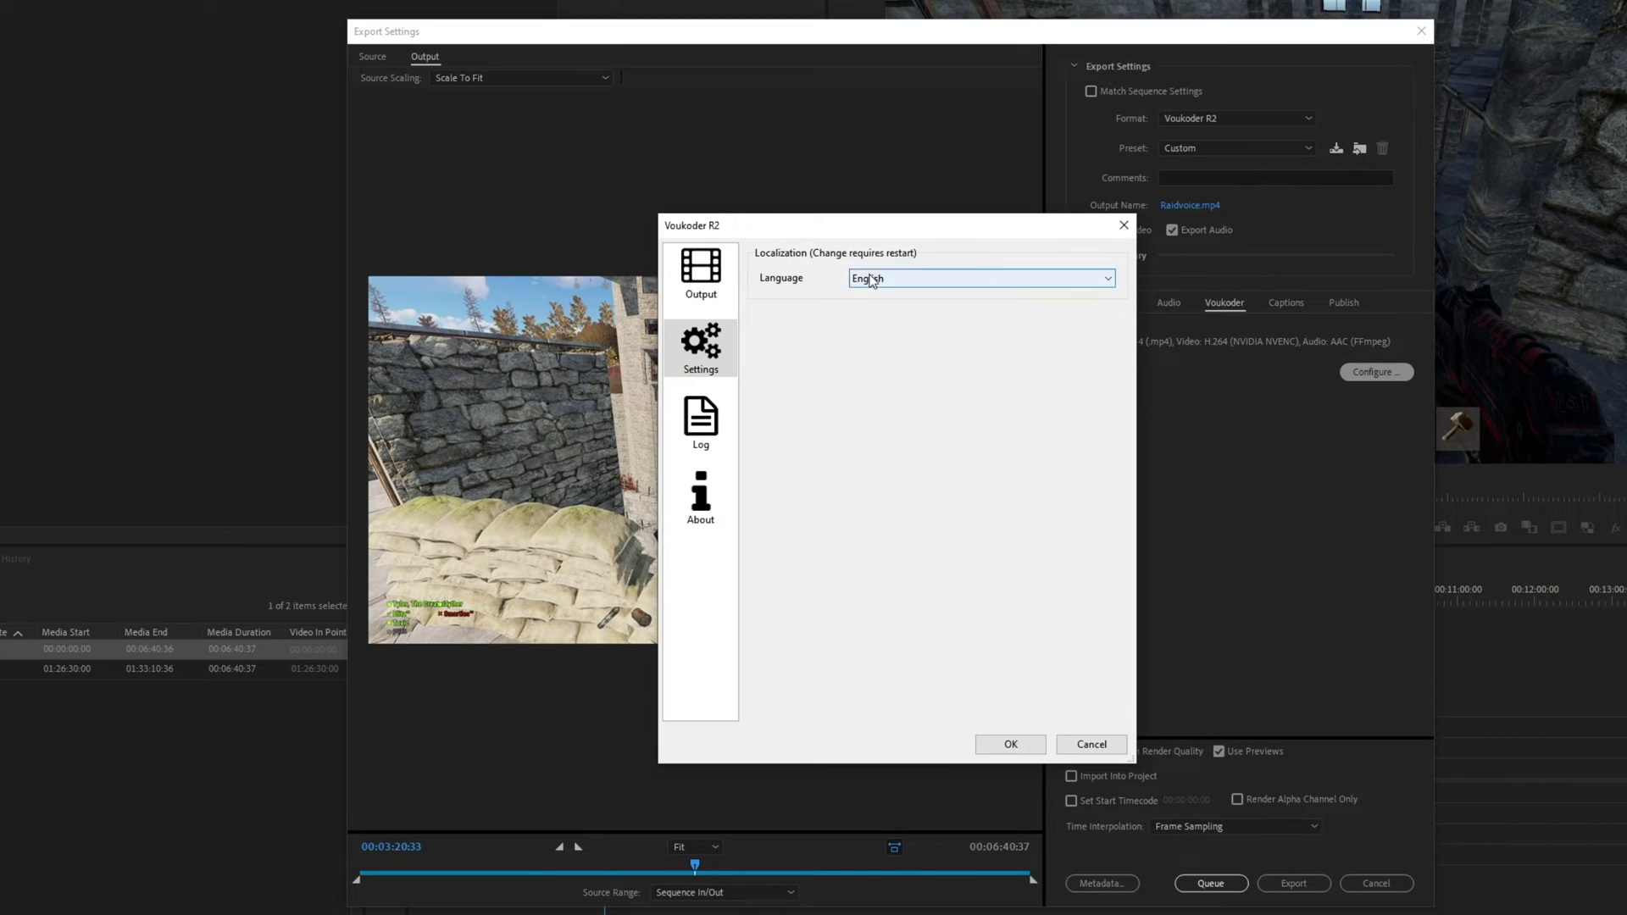
{"action": "left_click", "coordinate": [905, 278]}
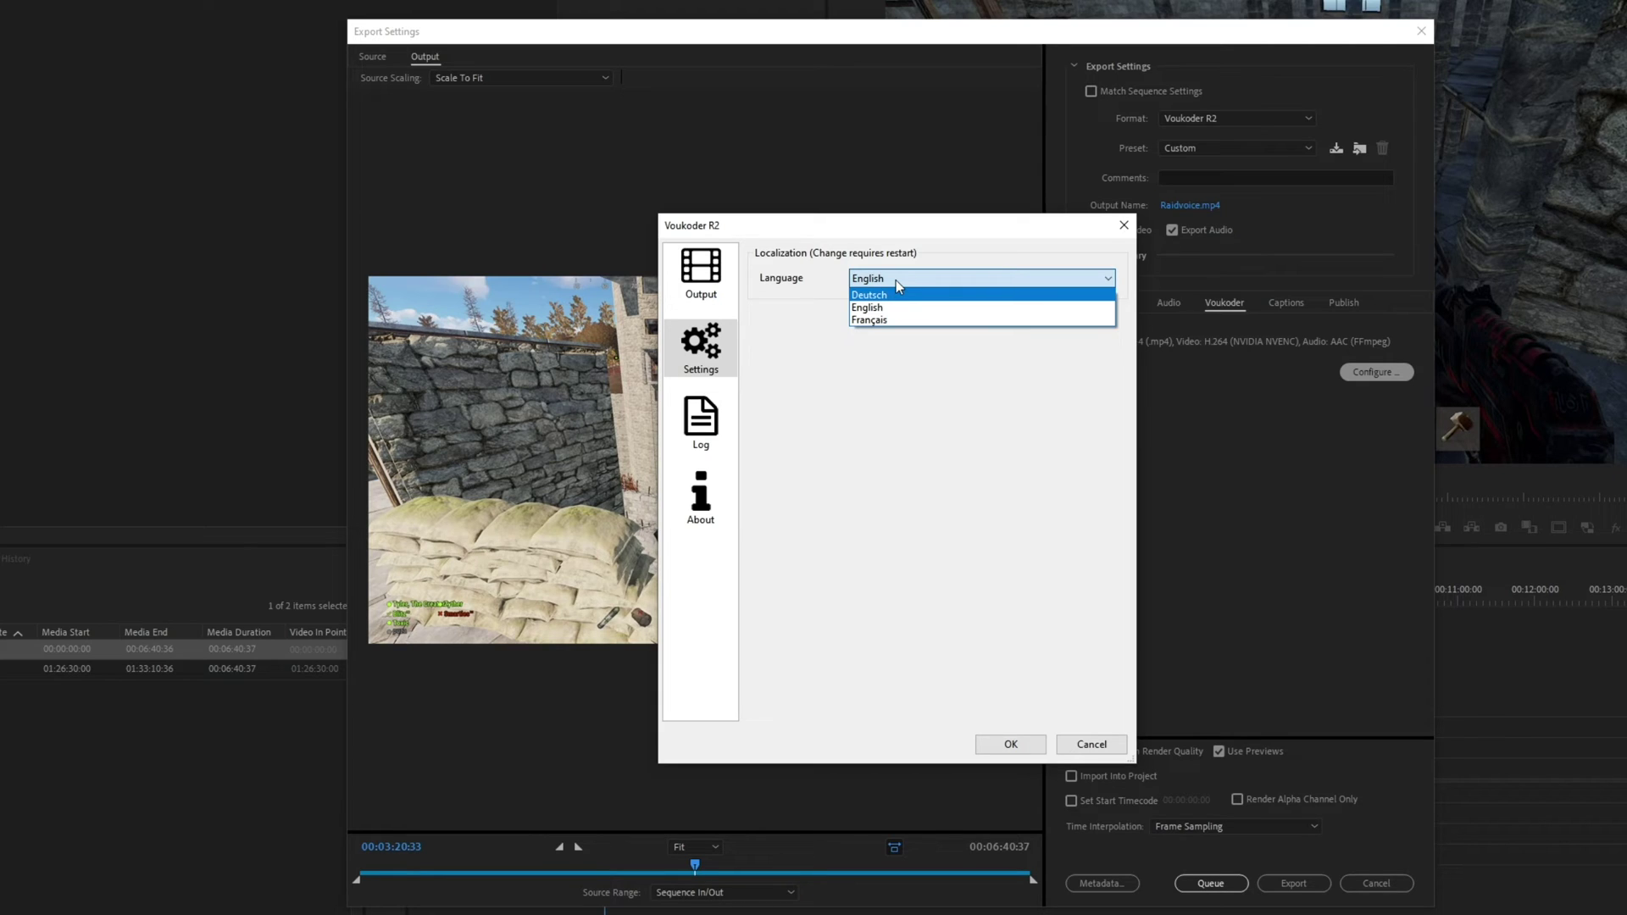
- Keep English, scroll through the Log, view the About credits, then return to Output
{"action": "left_click", "coordinate": [896, 279]}
{"action": "left_click", "coordinate": [701, 420]}
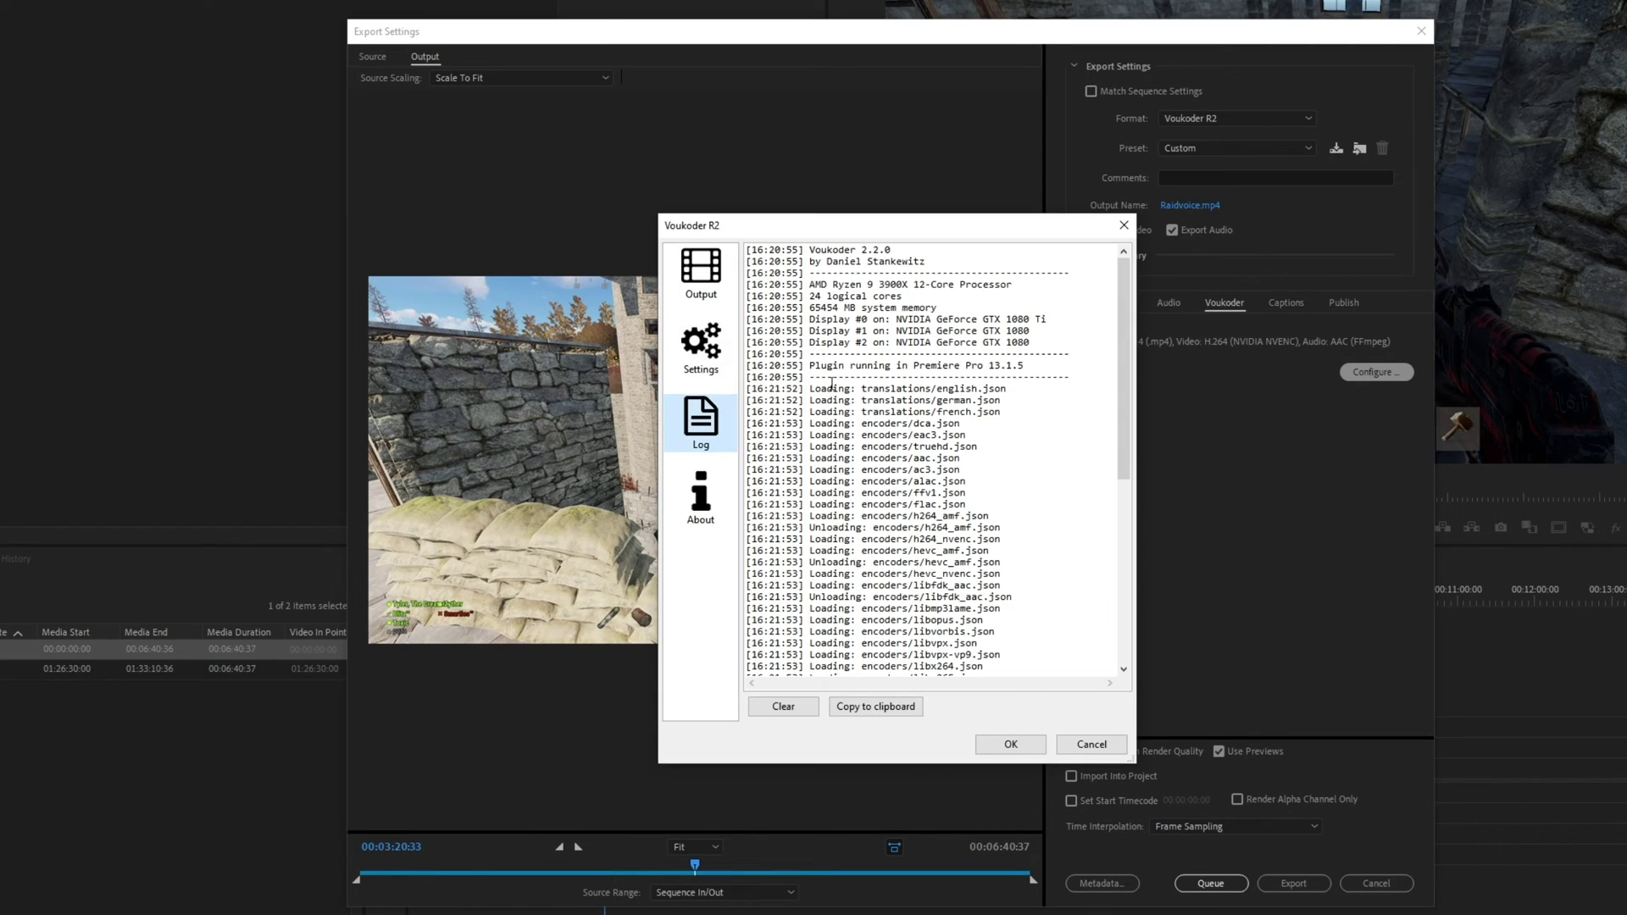
{"action": "left_click_drag", "start_coordinate": [1124, 375], "coordinate": [1114, 318]}
{"action": "scroll", "coordinate": [1122, 365], "scroll_direction": "down", "scroll_amount": 1}
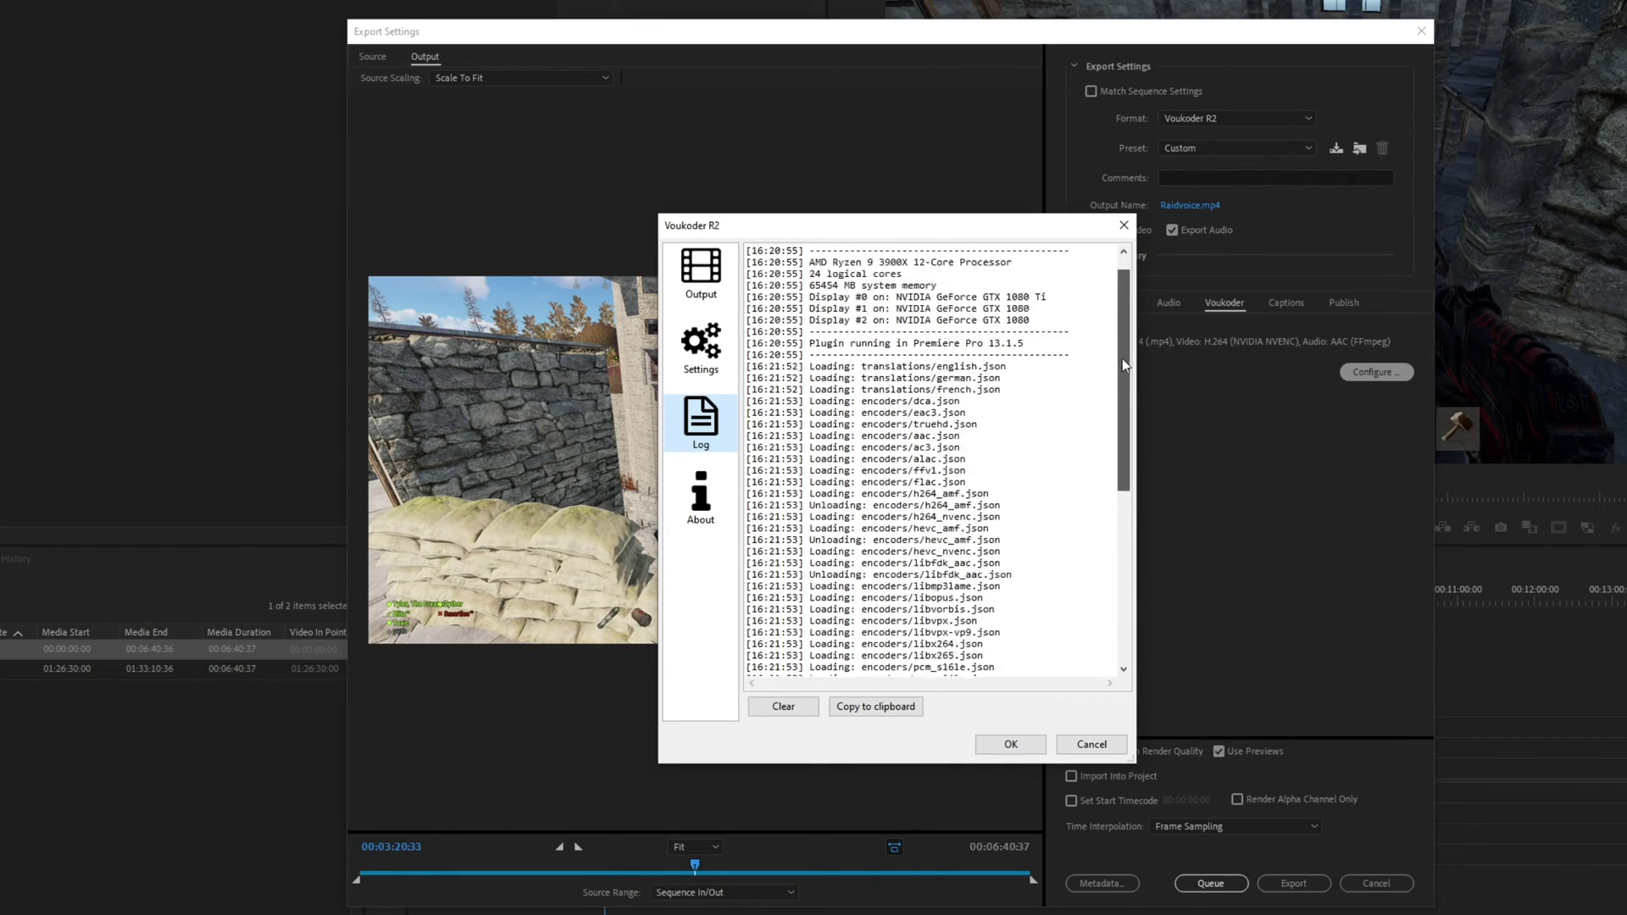
{"action": "scroll", "coordinate": [1130, 351], "scroll_direction": "up", "scroll_amount": 1}
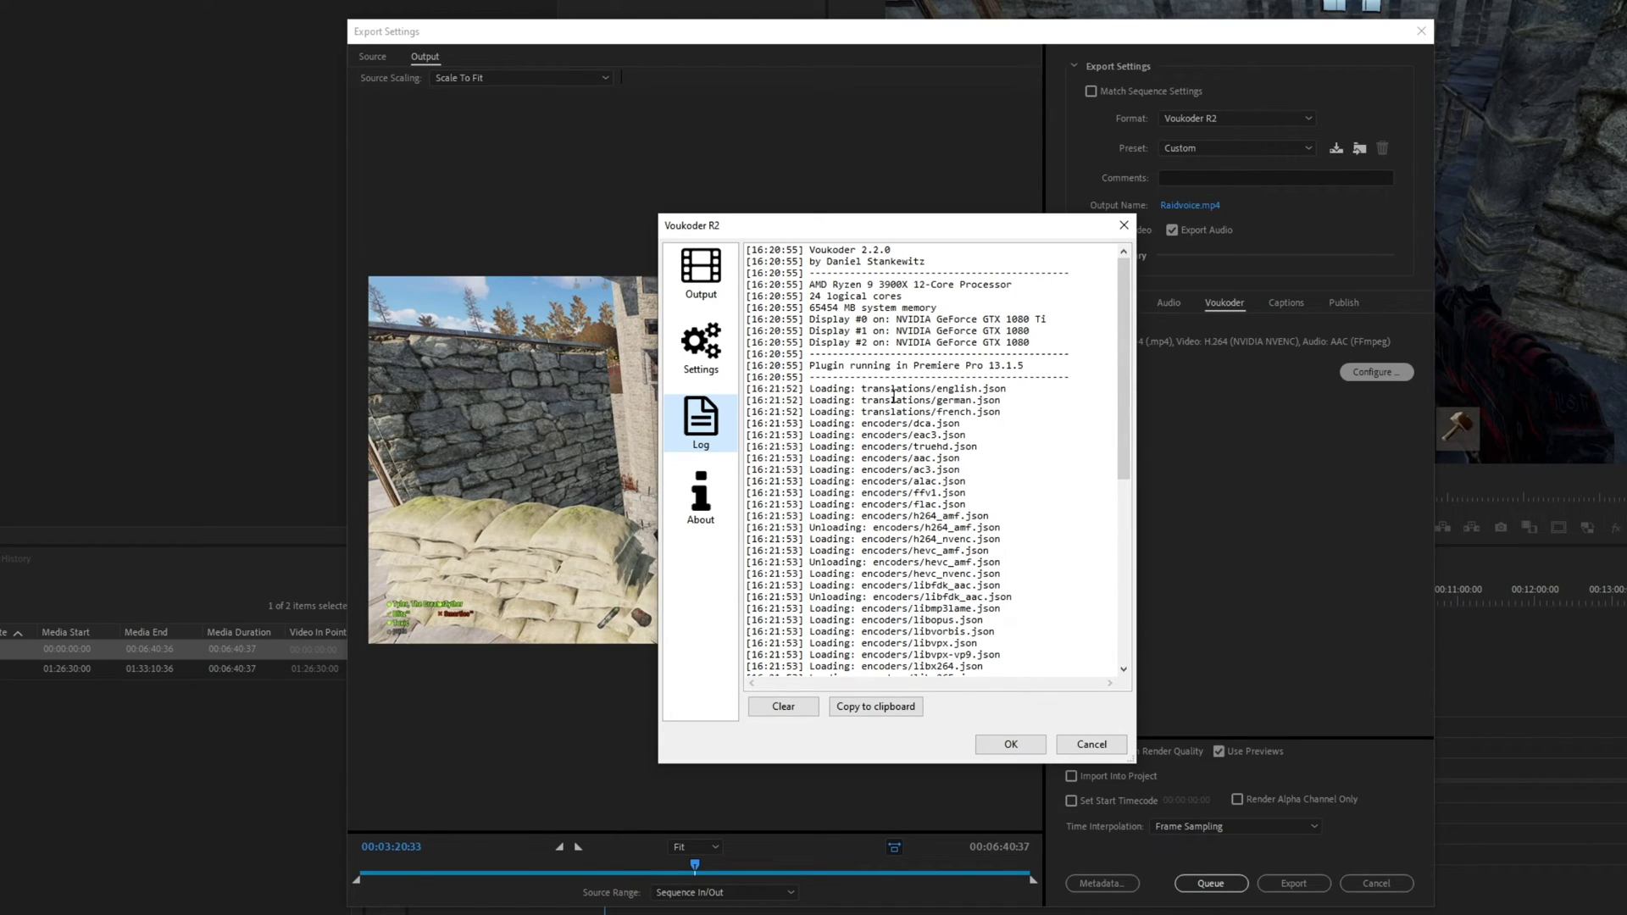
{"action": "left_click", "coordinate": [707, 499]}
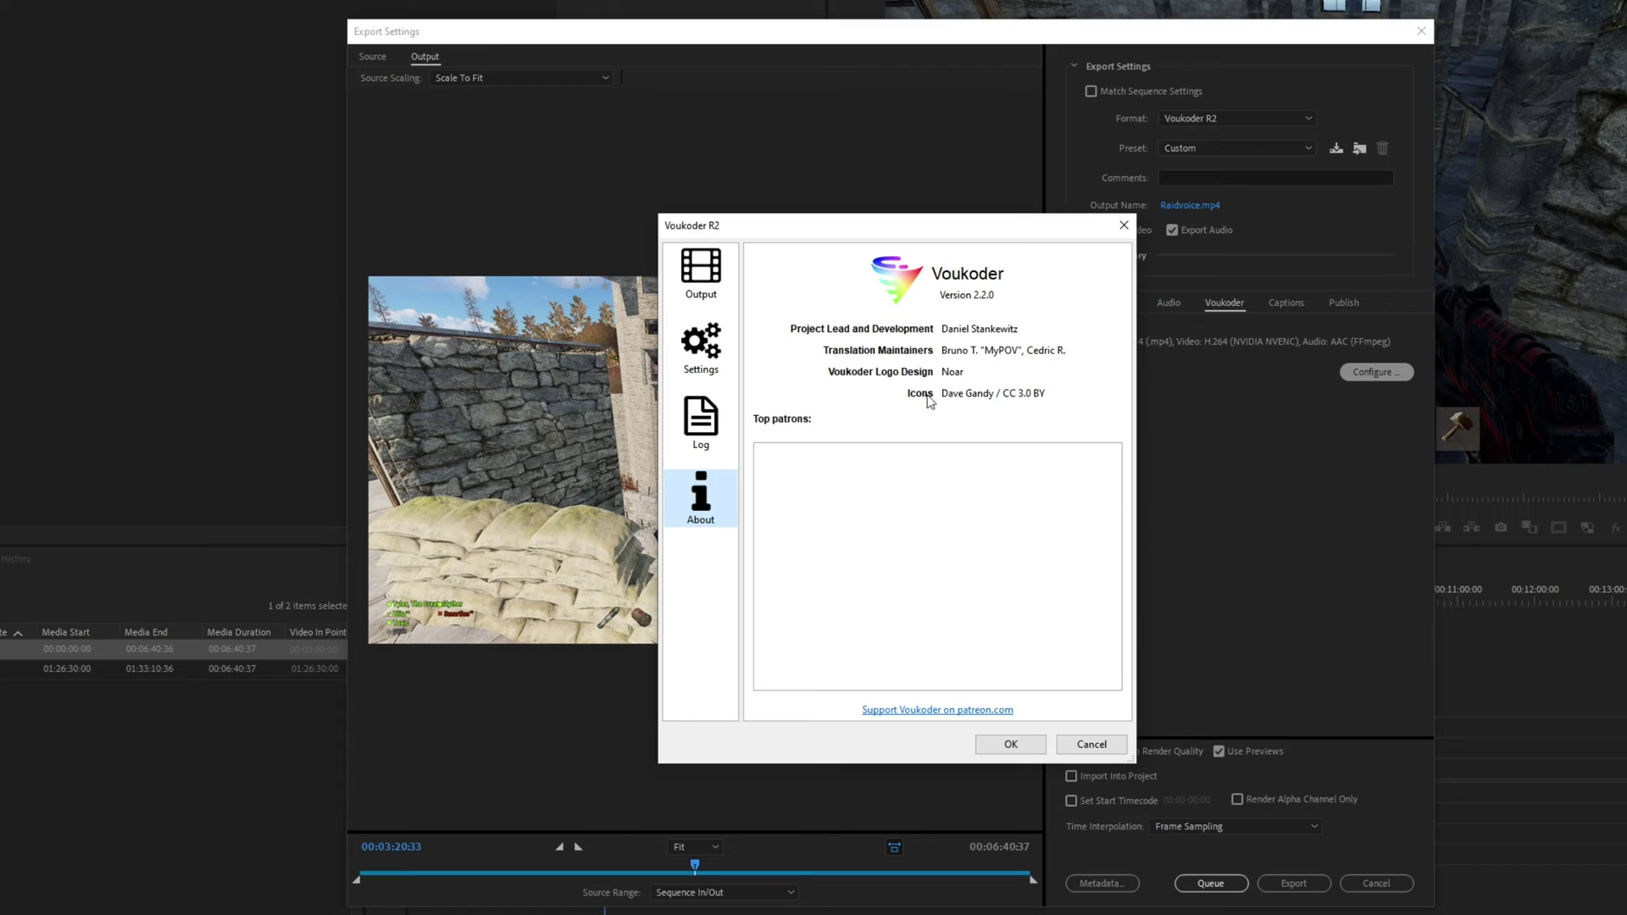
{"action": "left_click", "coordinate": [845, 476]}
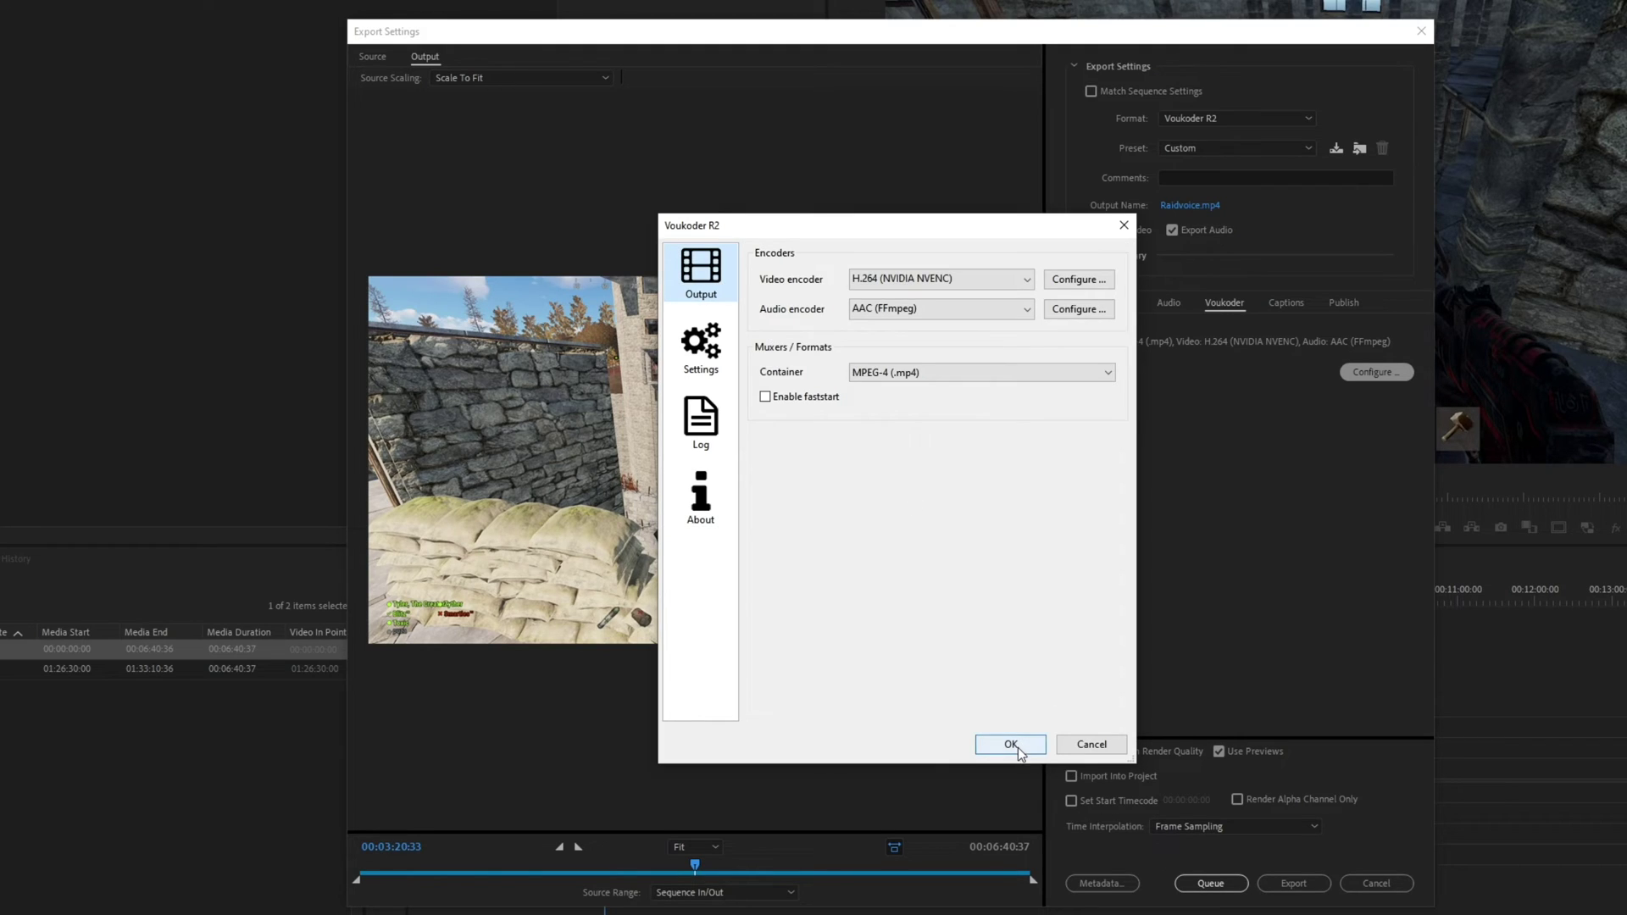
- Accept the Voukoder settings, trim the export range to about 32 seconds, and export it
{"action": "left_click", "coordinate": [1011, 745]}
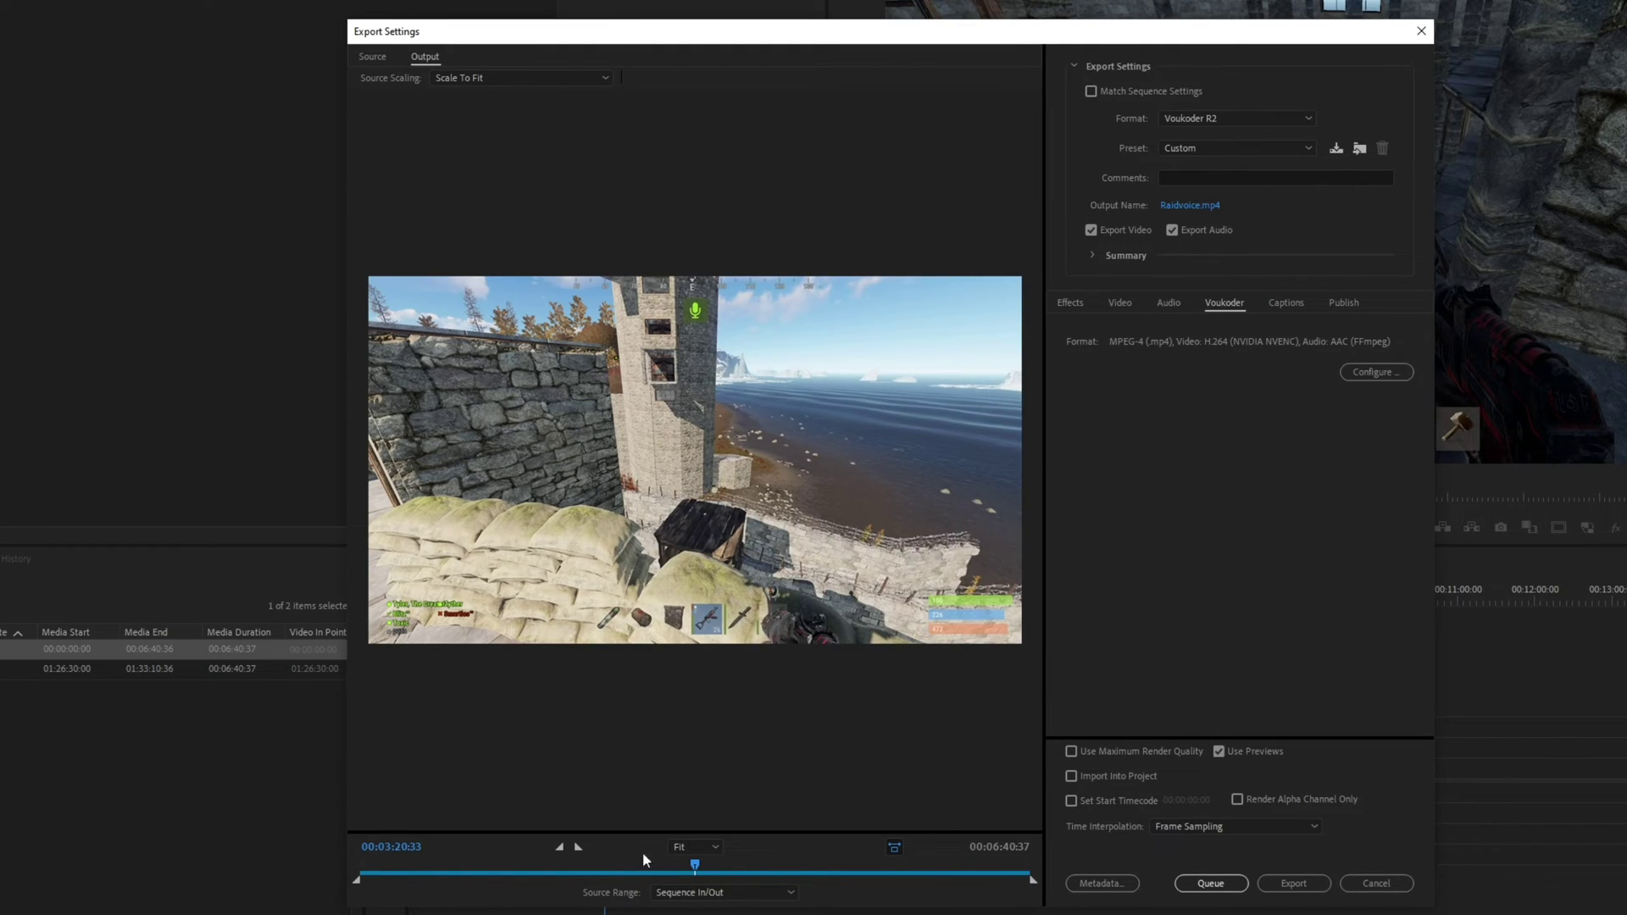
{"action": "mouse_move", "coordinate": [420, 878]}
{"action": "left_mouse_down"}
{"action": "mouse_move", "coordinate": [391, 876]}
{"action": "mouse_move", "coordinate": [408, 878]}
{"action": "left_mouse_up"}
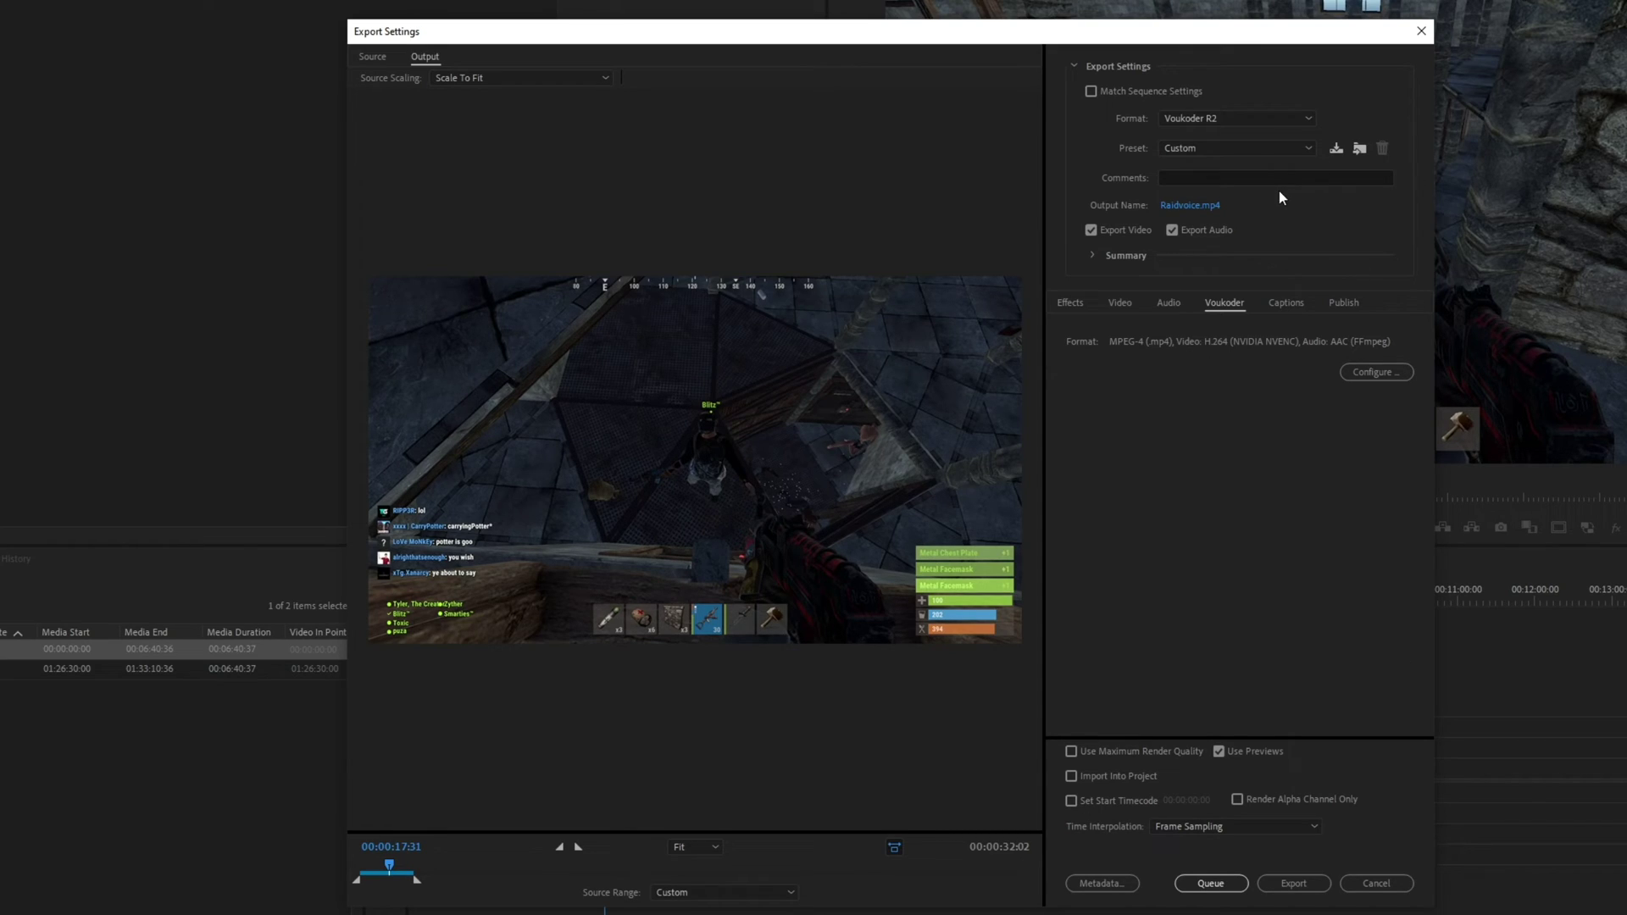
{"action": "left_click", "coordinate": [1272, 883]}
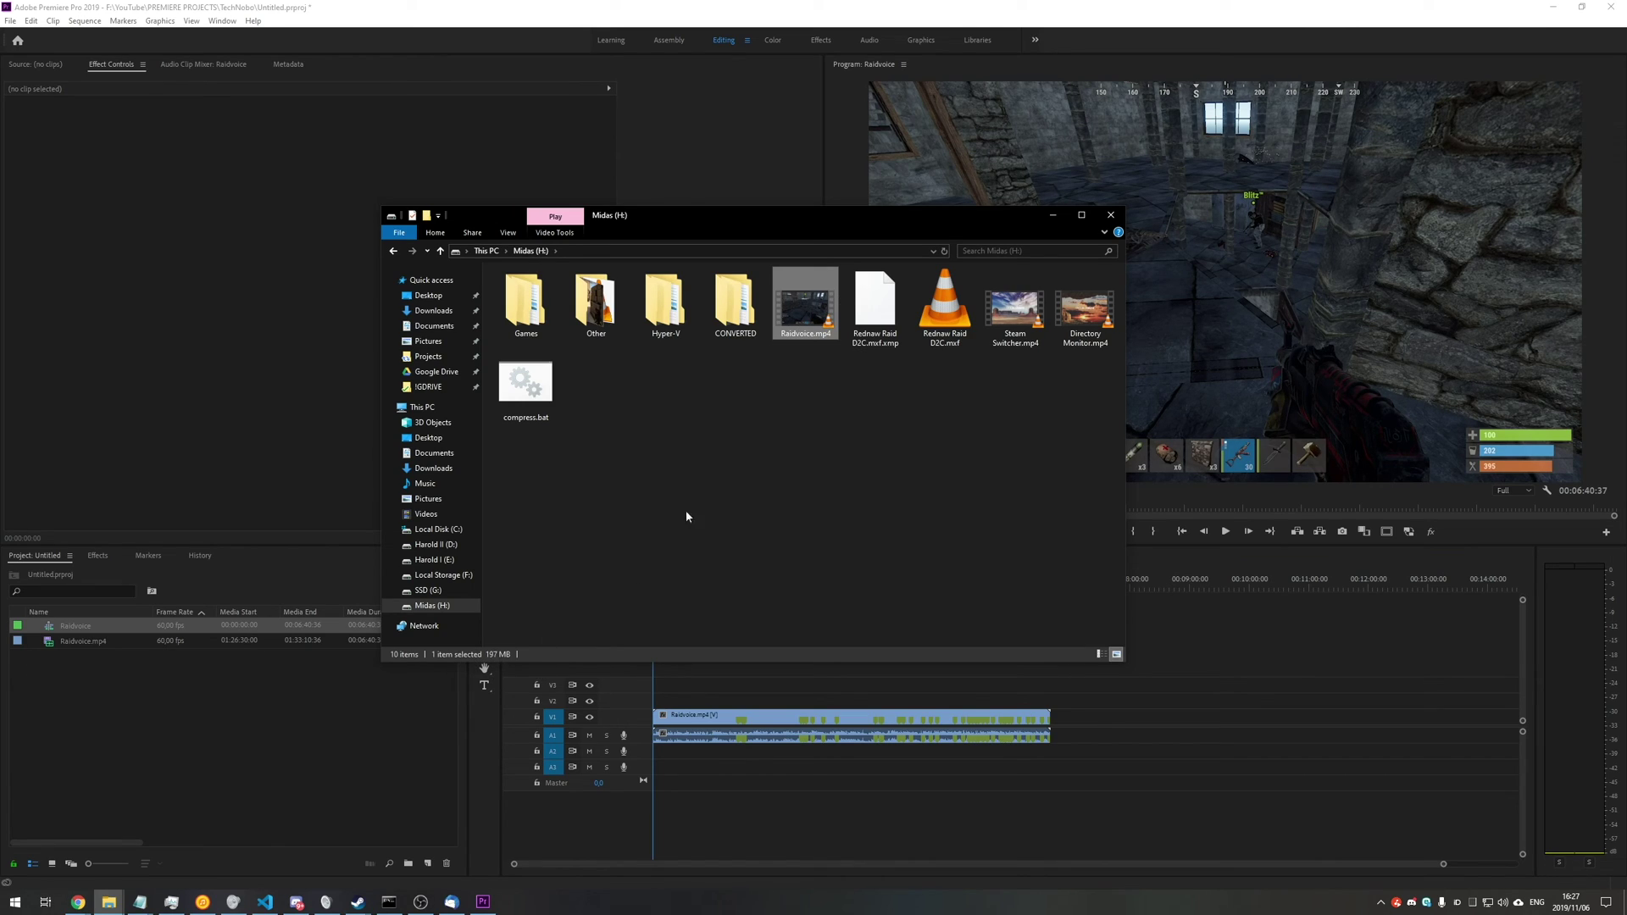
- Play Raidvoice.mp4 in VLC, jump to 00:11 and 00:17, then close the player
{"action": "double_click", "coordinate": [806, 306]}
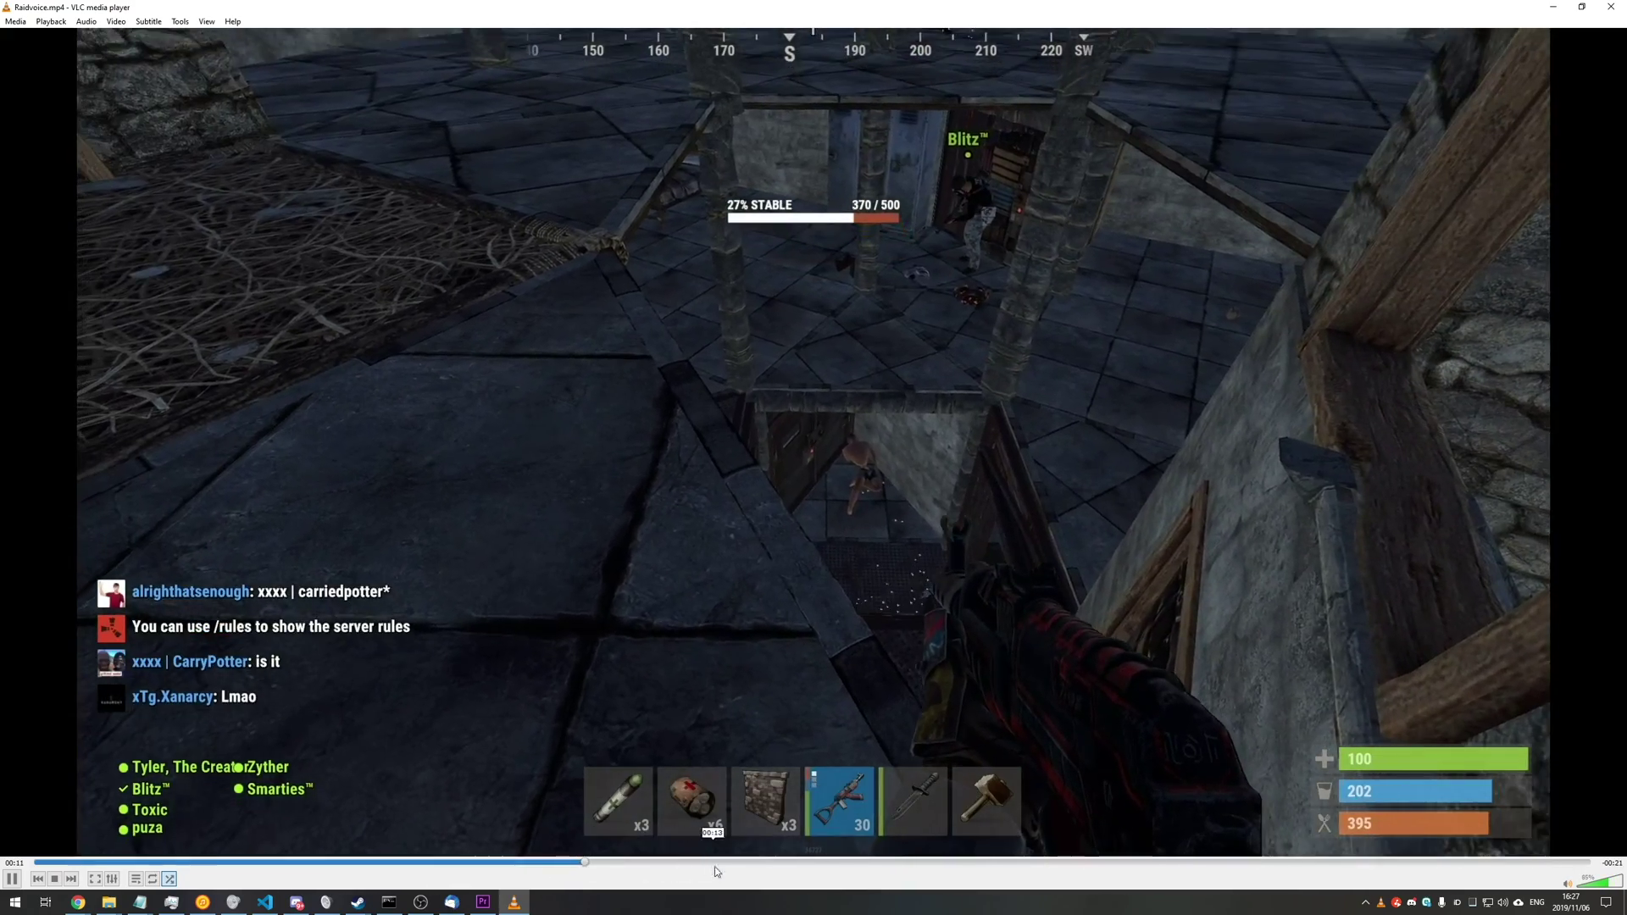
{"action": "left_click", "coordinate": [598, 862]}
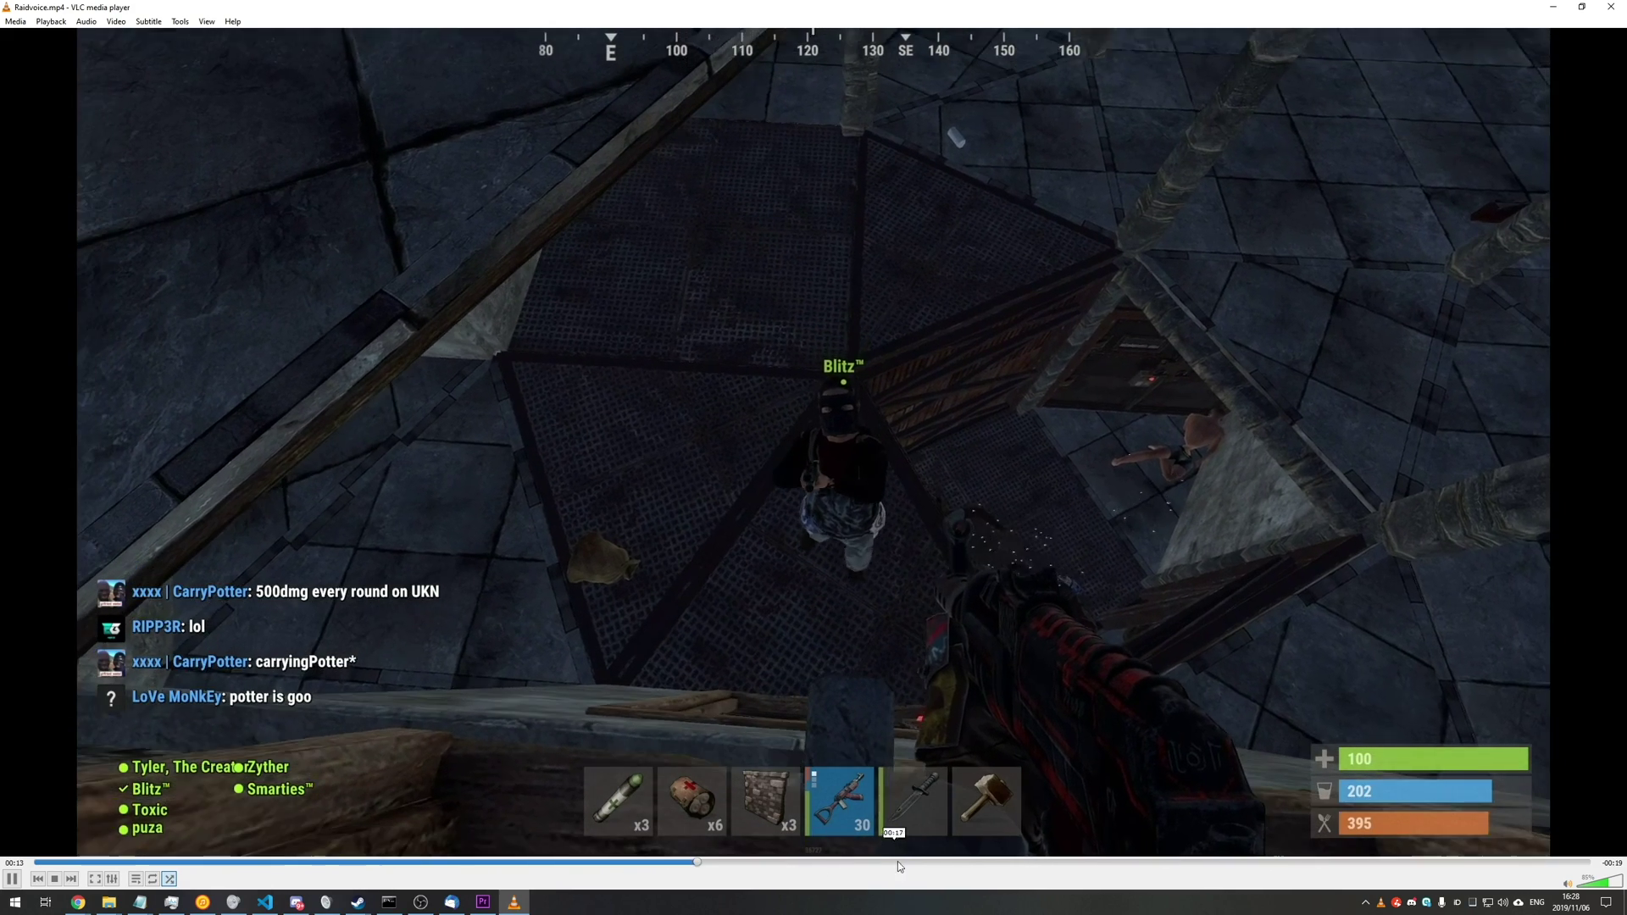
{"action": "left_click", "coordinate": [902, 862]}
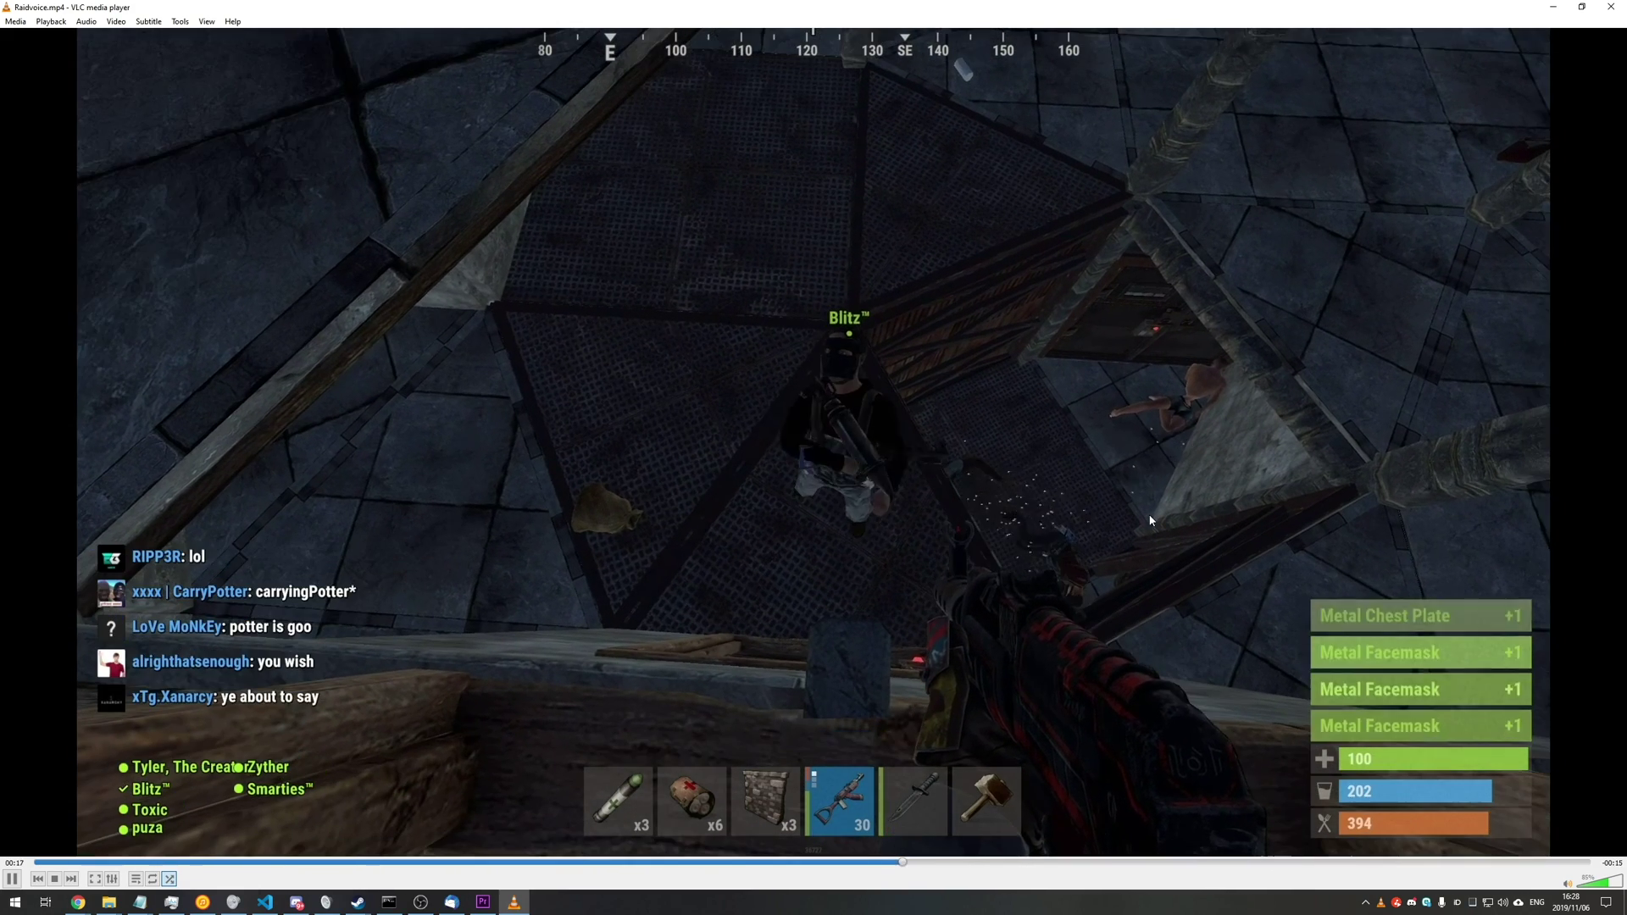
{"action": "left_click", "coordinate": [1613, 8]}
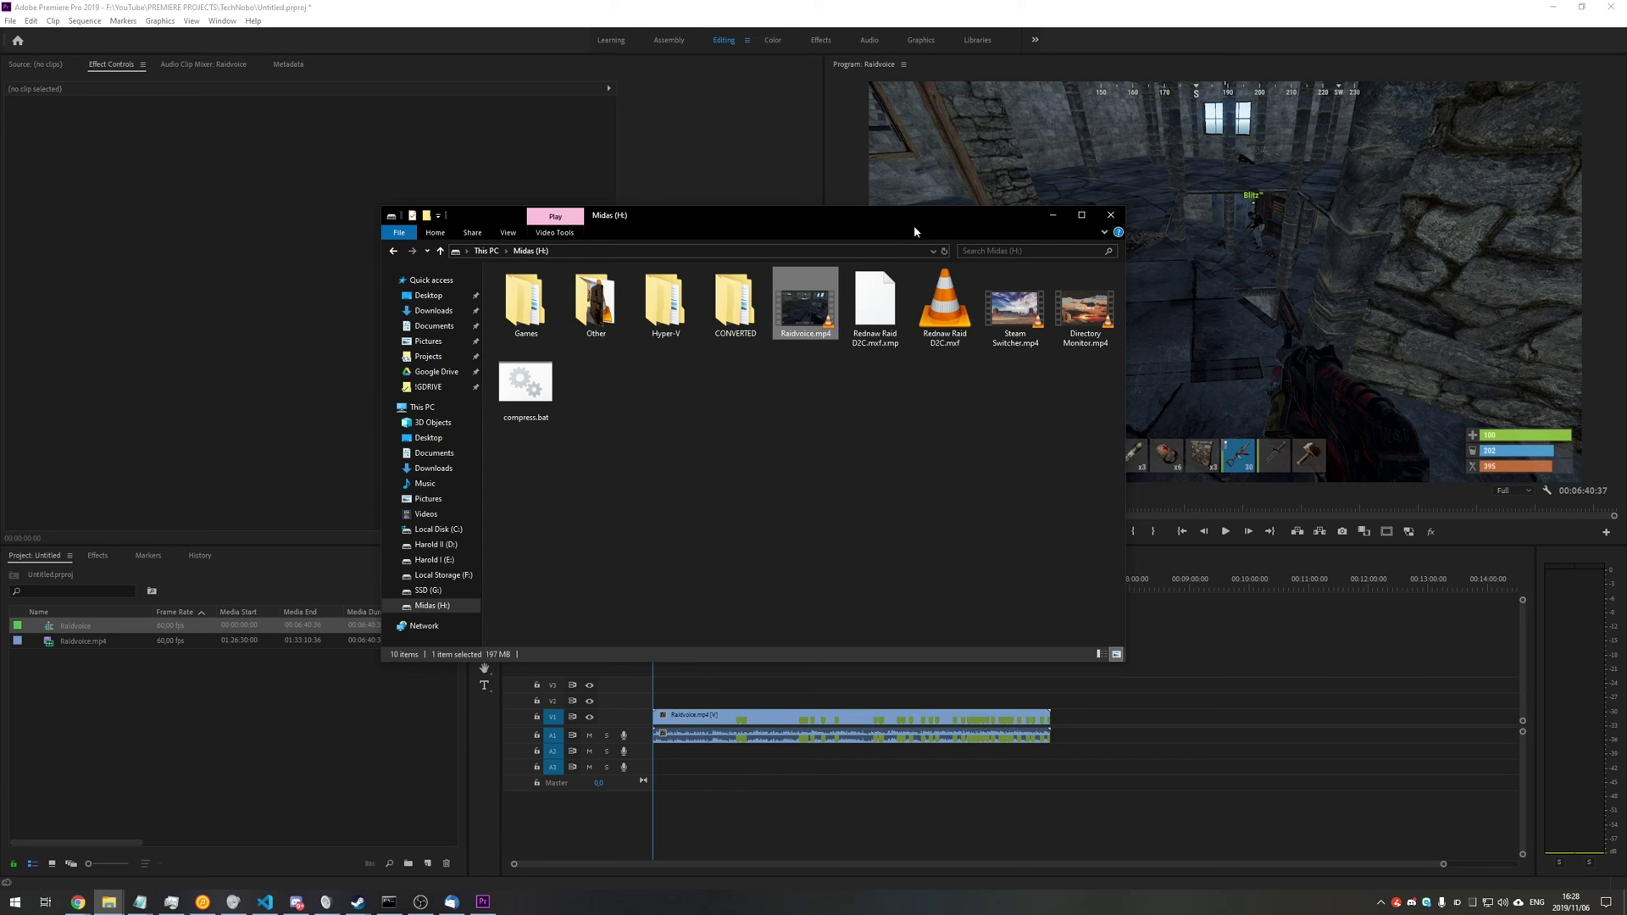
- Minimize File Explorer to reveal Premiere Pro with the Raidvoice sequence timeline
{"action": "left_click", "coordinate": [1054, 219]}
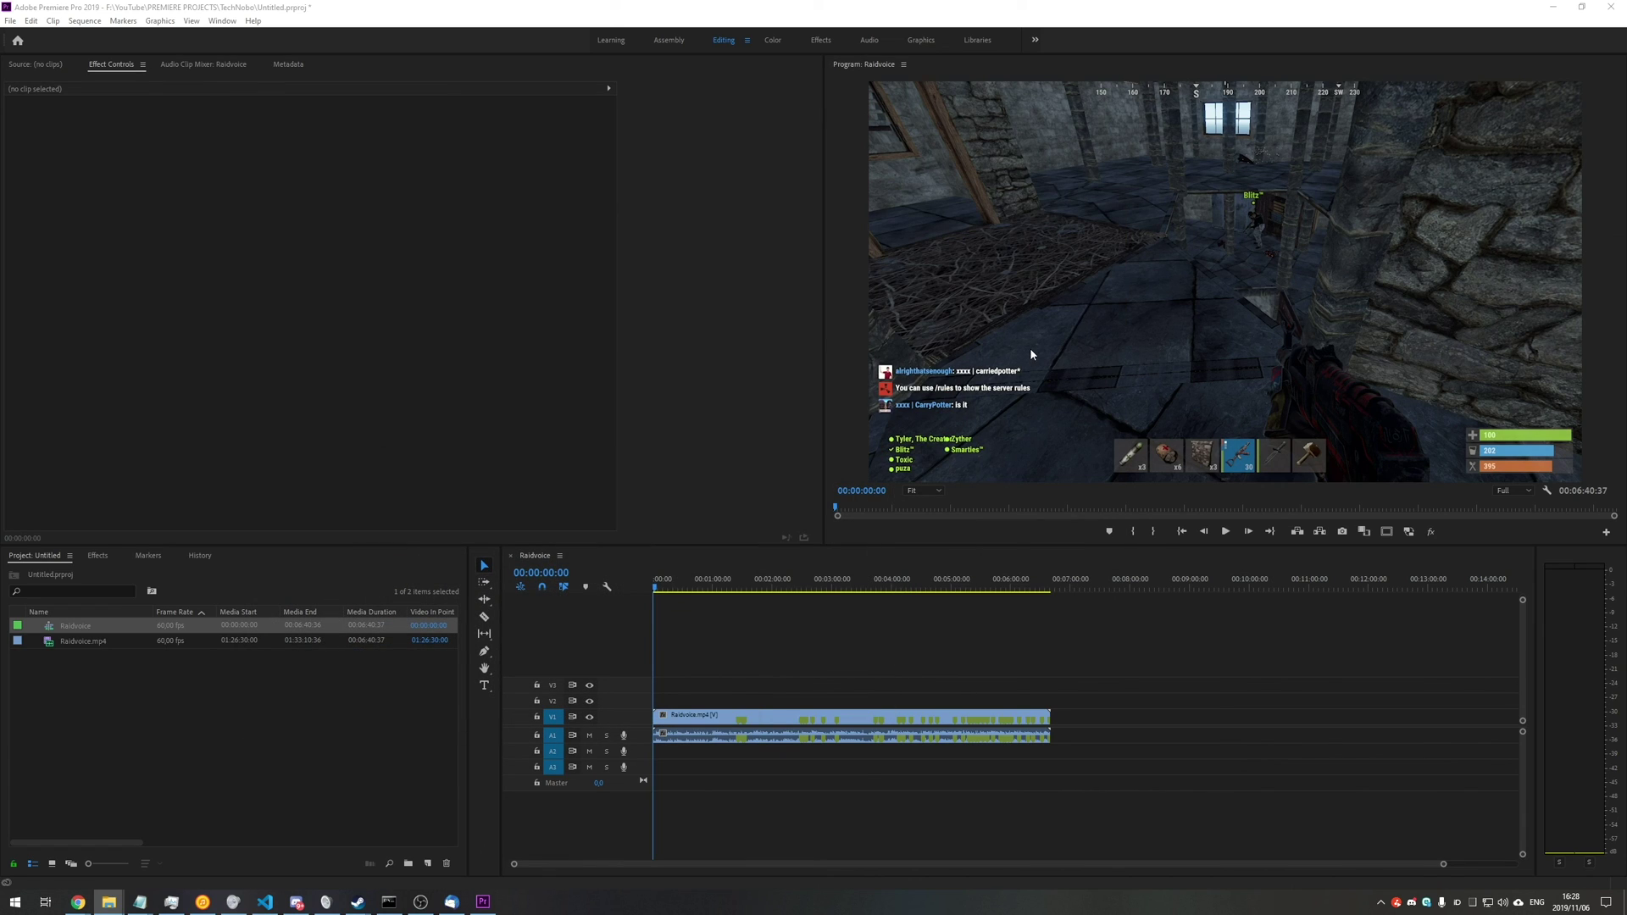